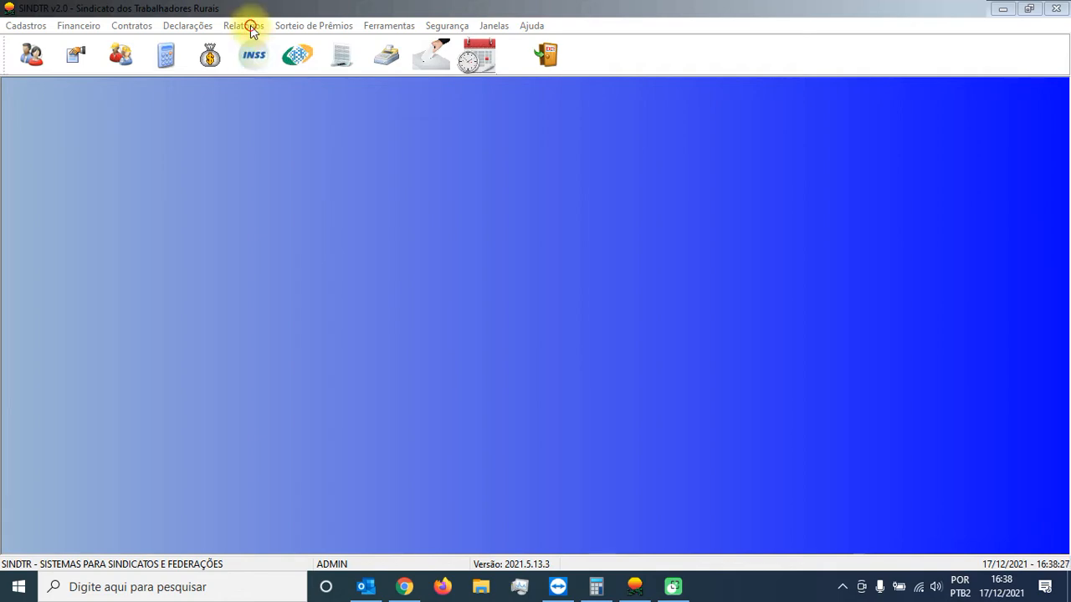
Step: Open the Associados registration report
click(251, 25)
mouse_move(342, 42)
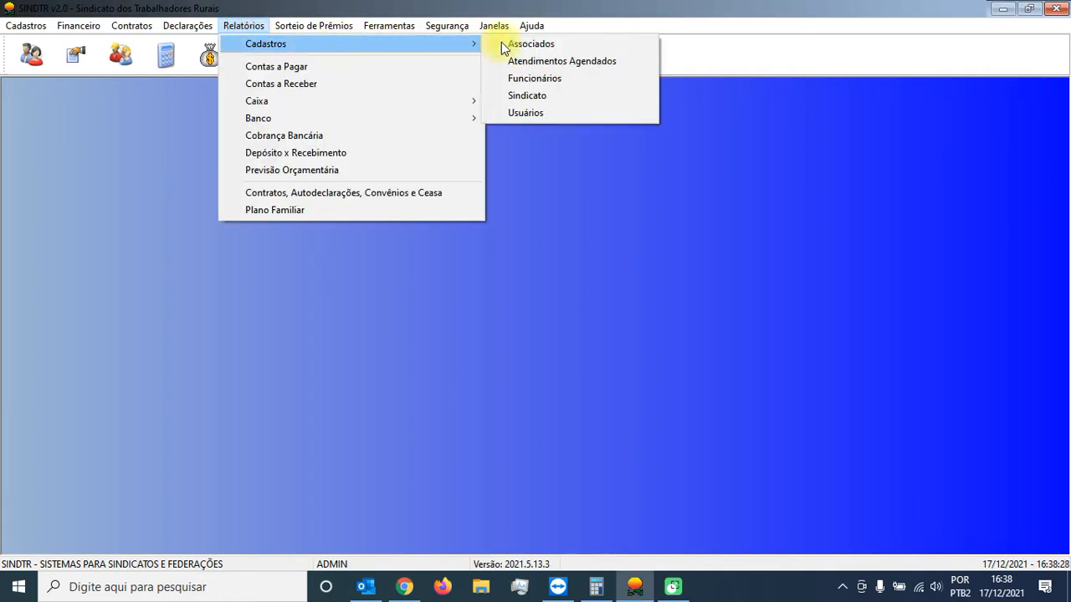
click(544, 43)
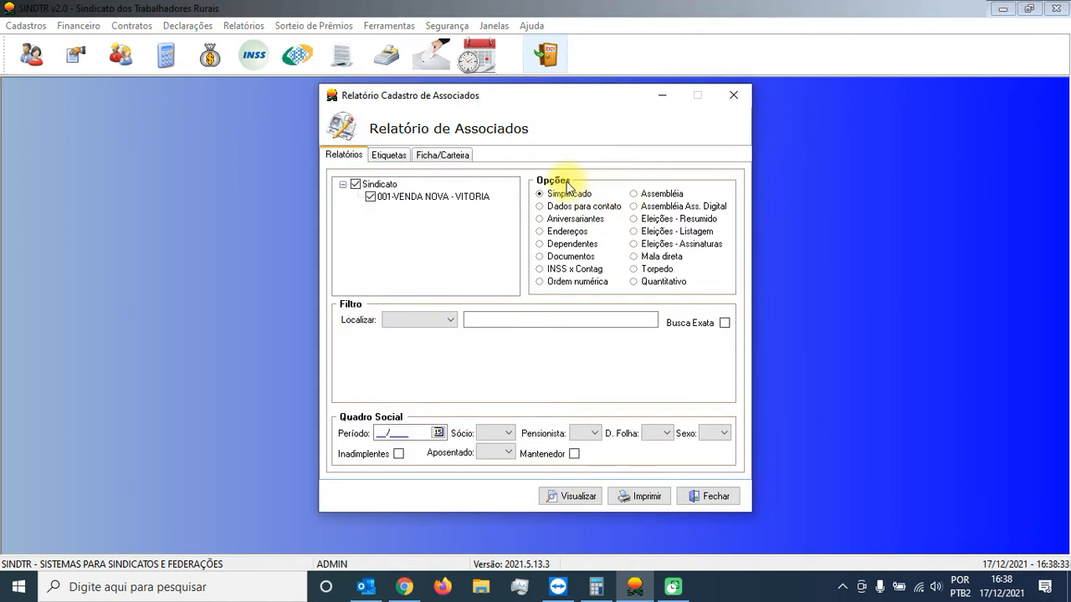
Step: Review the filters offered by the Documentos, Dados para contato, Assembléia and Eleições report types, including Assembléia's Localizar choices
click(573, 259)
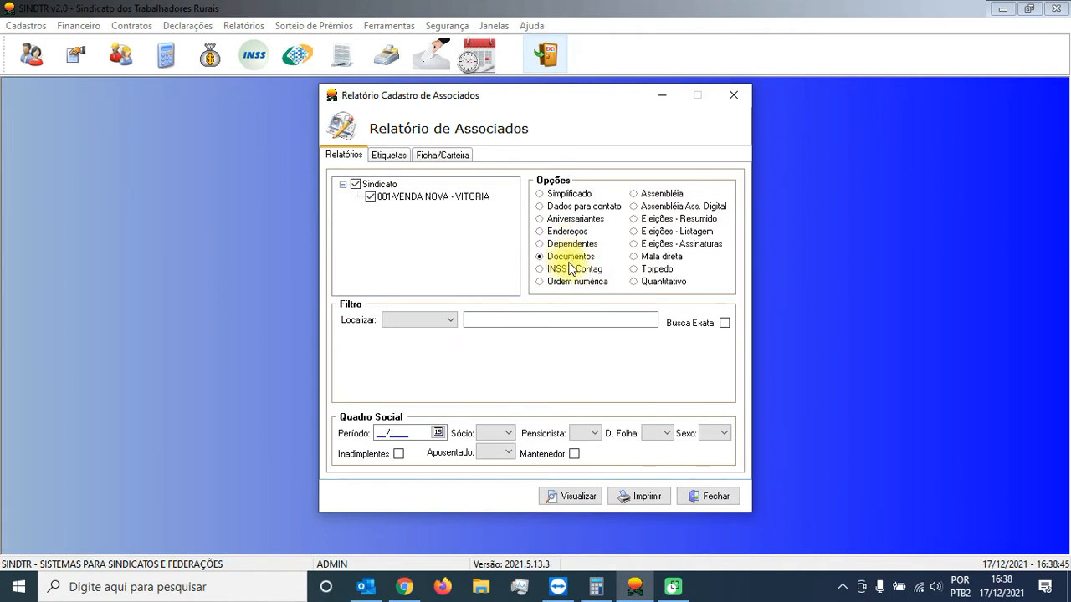
click(574, 208)
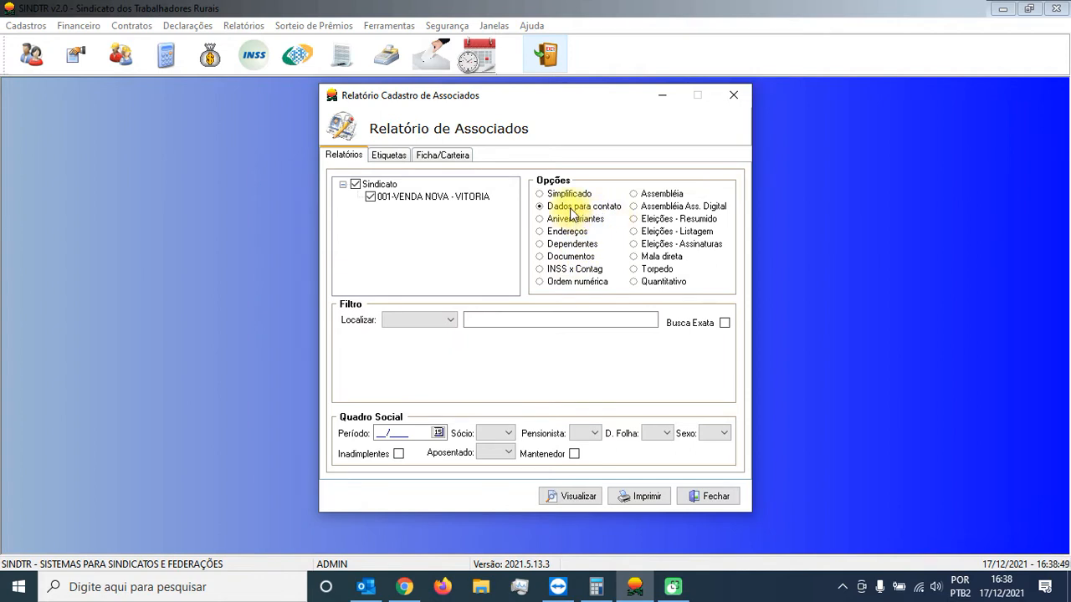
click(667, 196)
click(722, 210)
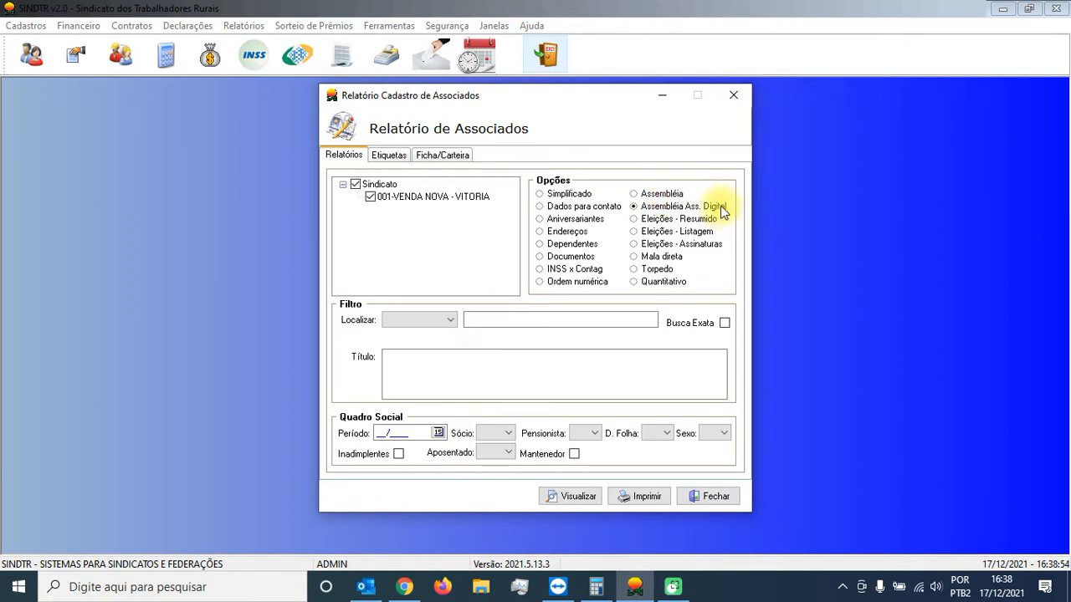
click(709, 246)
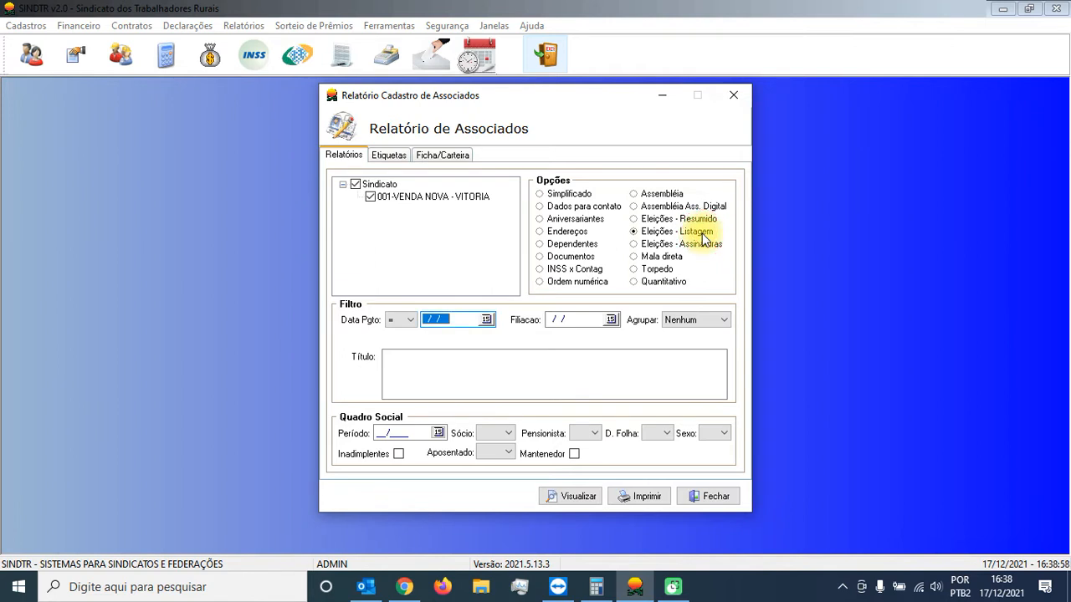
click(699, 222)
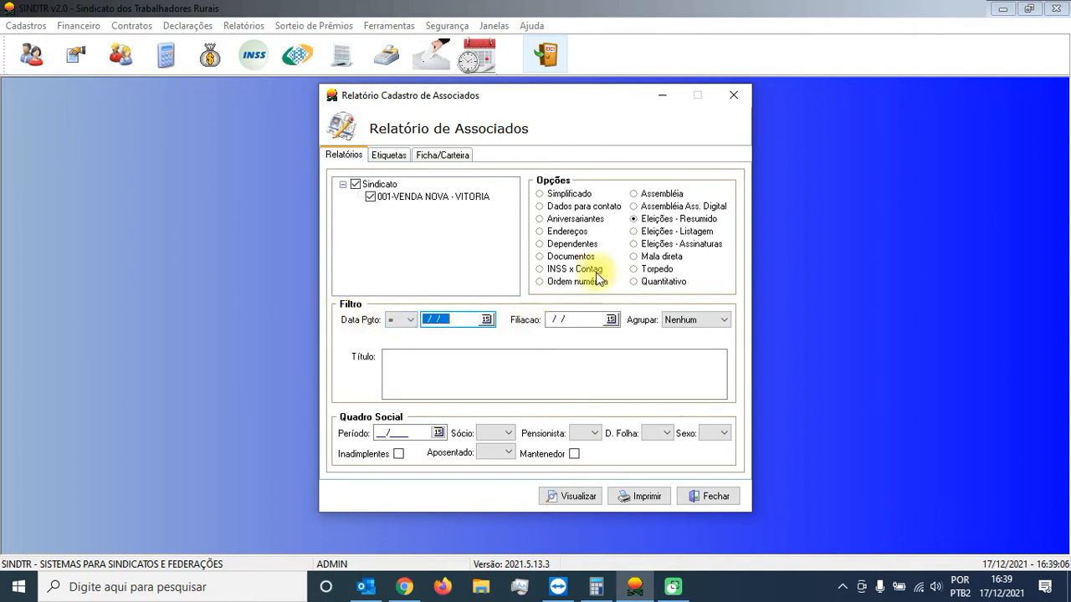
click(653, 194)
click(450, 321)
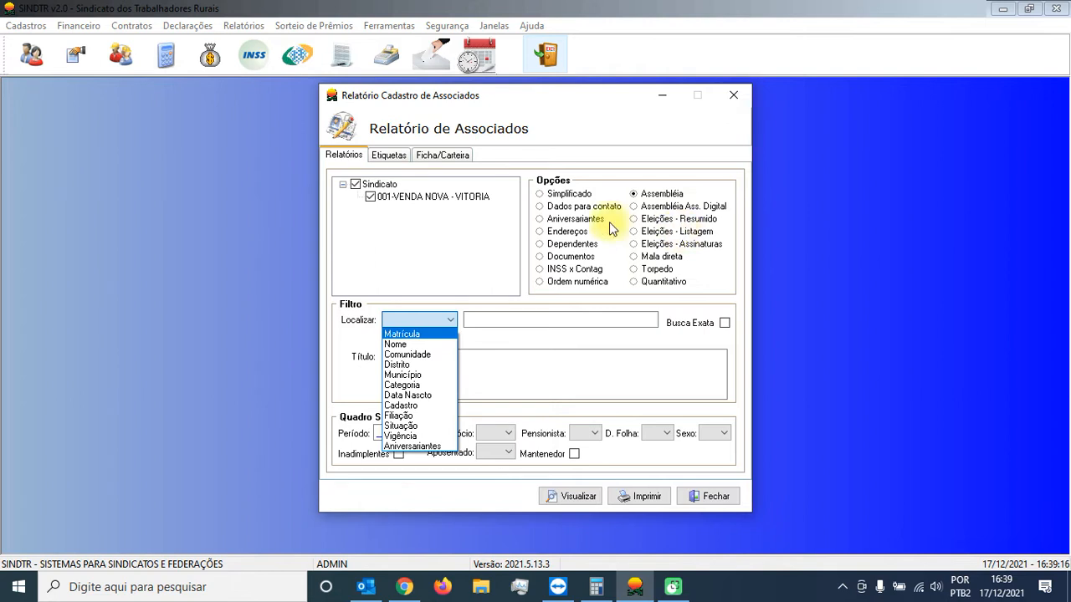
Step: Choose the Eleições - Resumido report and set its Data Pgto filter to <= 10/12/2021
click(667, 222)
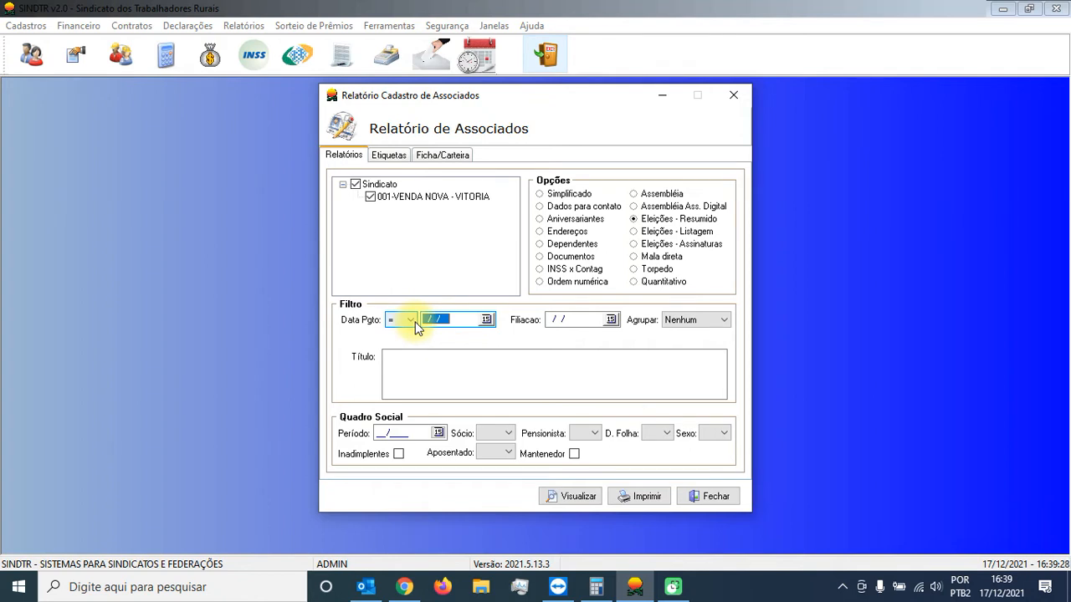
click(485, 319)
click(443, 371)
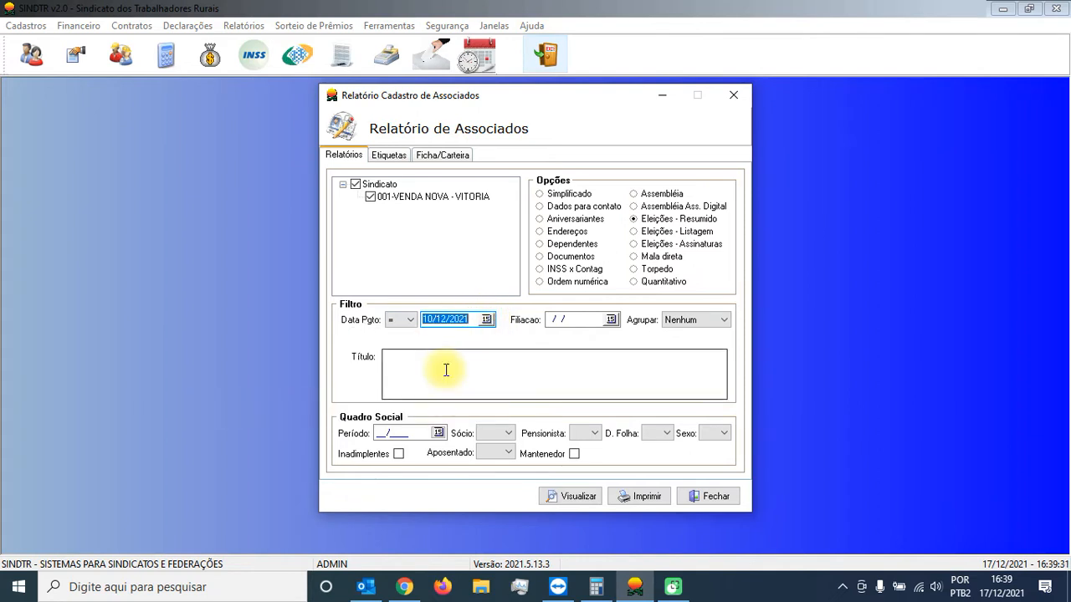
click(410, 323)
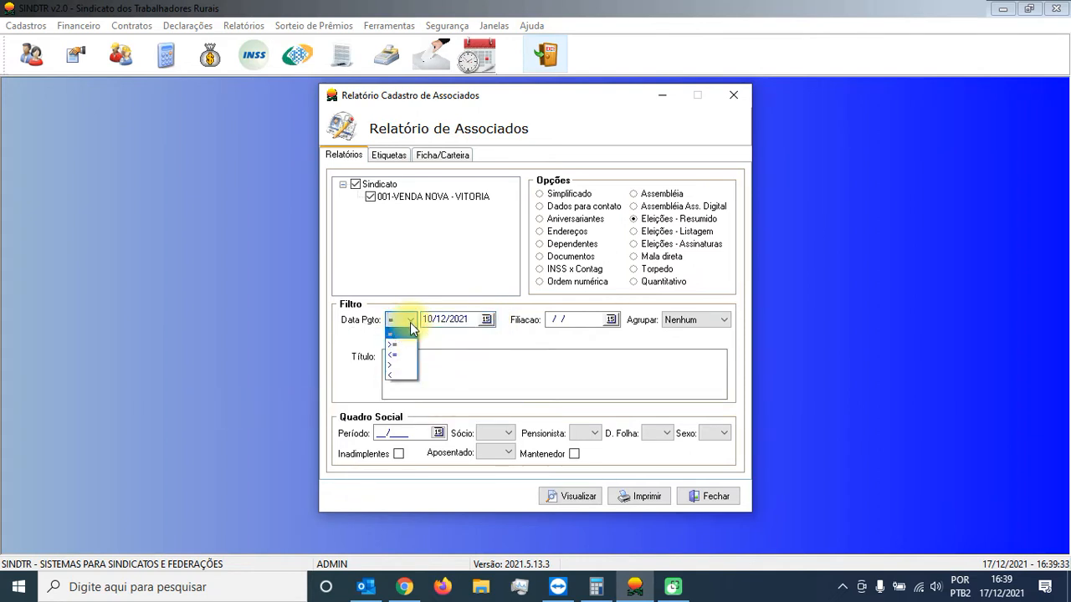
click(411, 352)
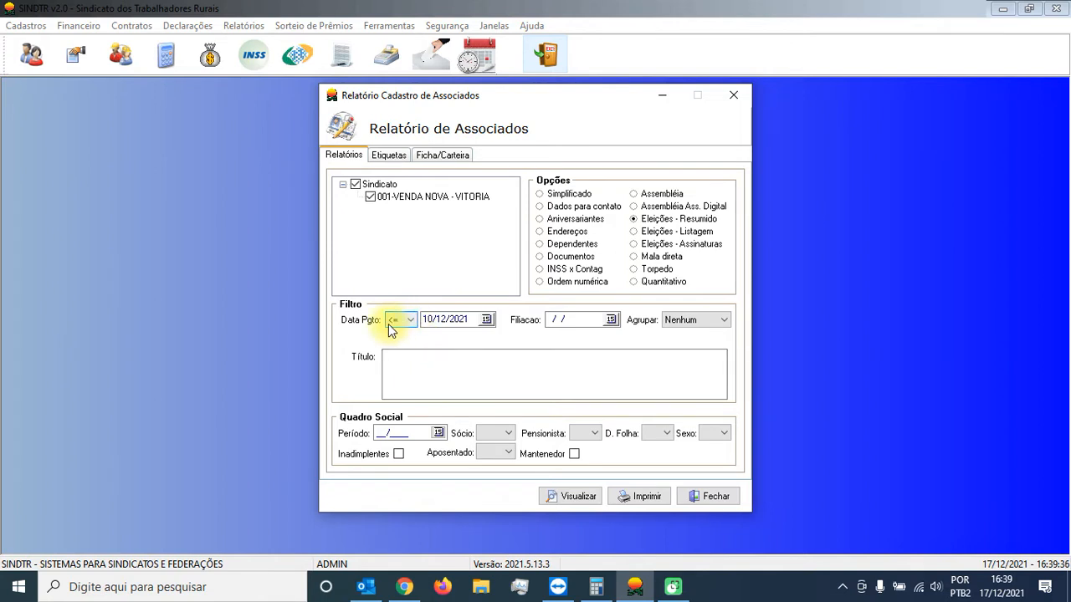
click(456, 323)
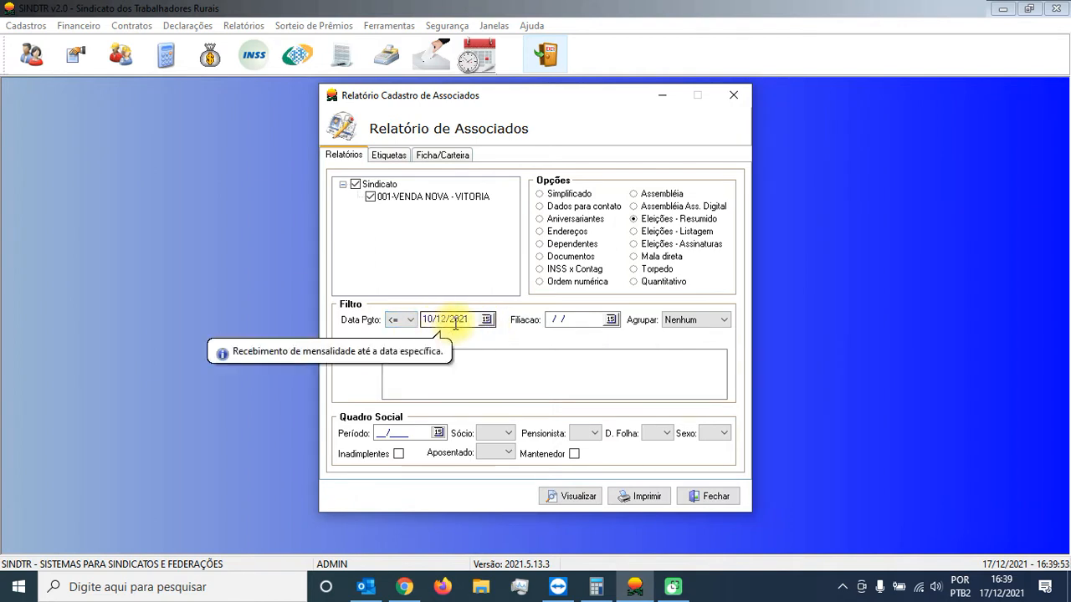
Step: Set the Filiacao date to 10/12/2021 and the Quadro Social period to 06/2021
click(611, 320)
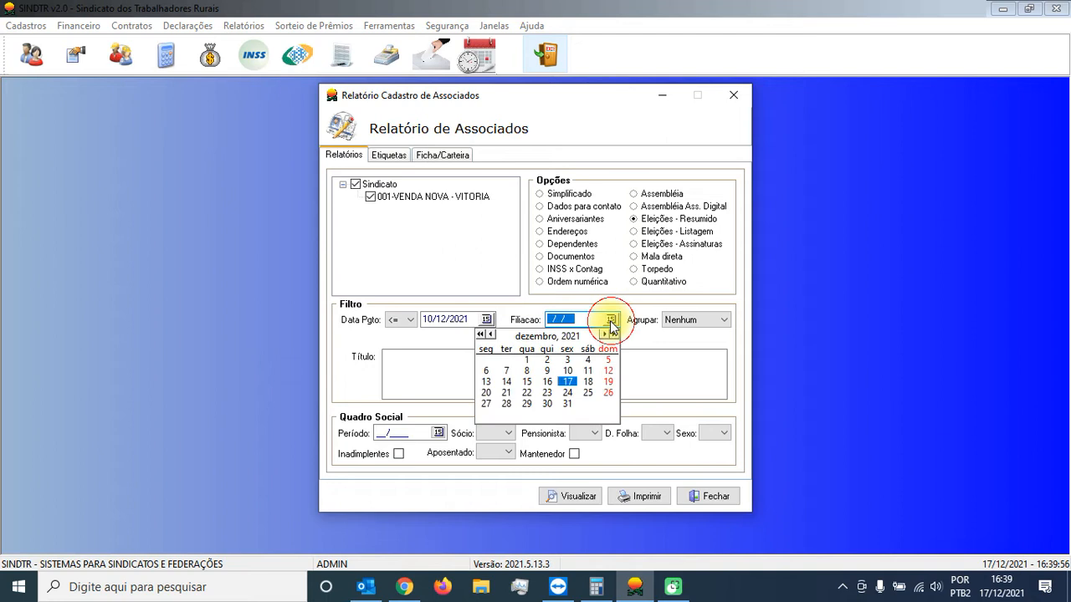
click(567, 371)
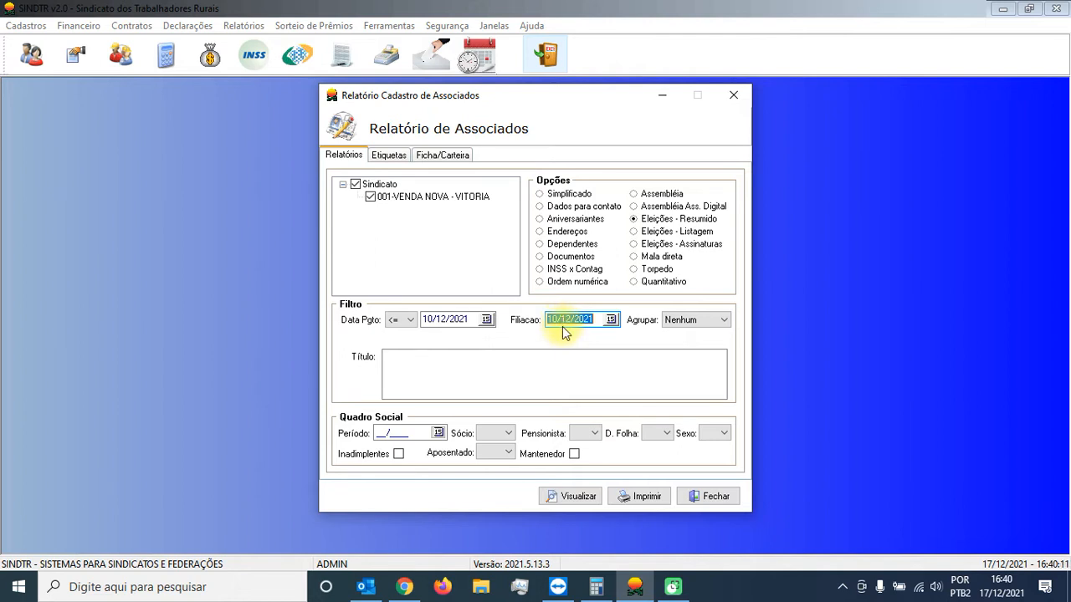
click(424, 433)
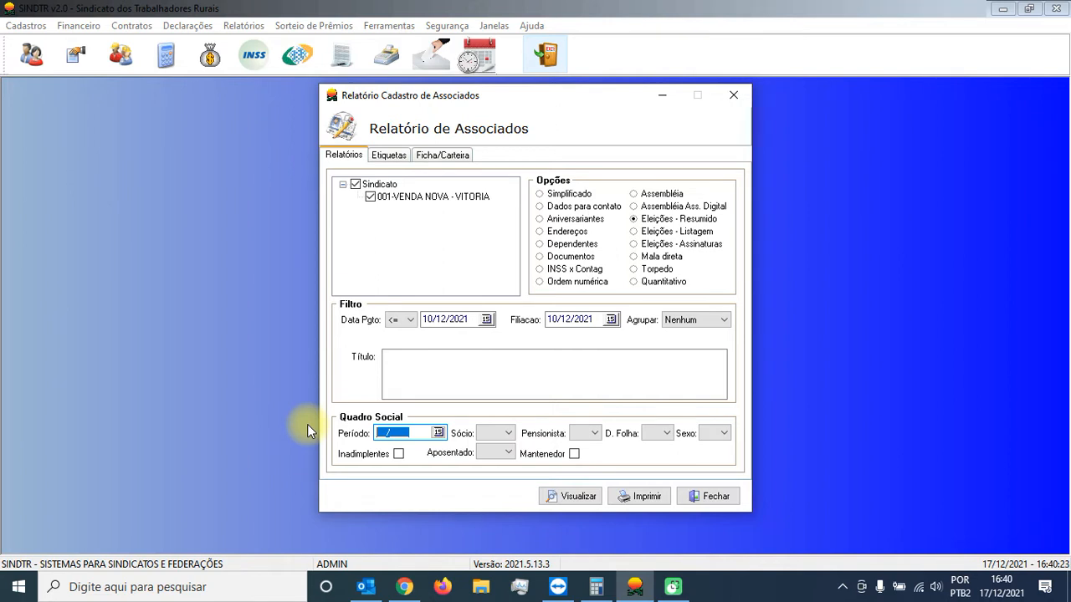
text(06/2021)
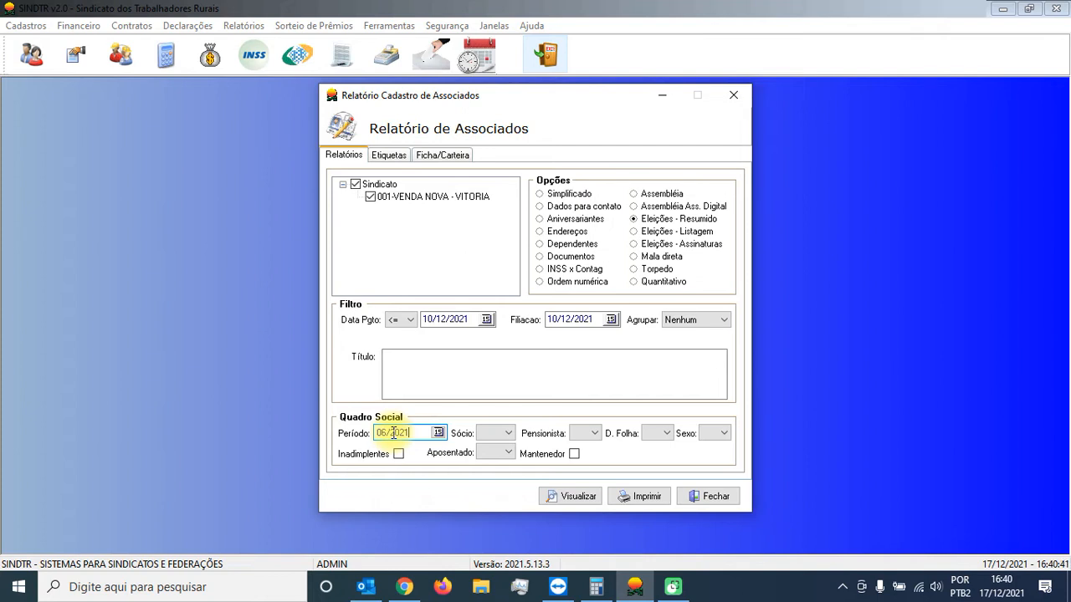
Step: Set Sócio to SIM and view the resulting list of associates
click(505, 433)
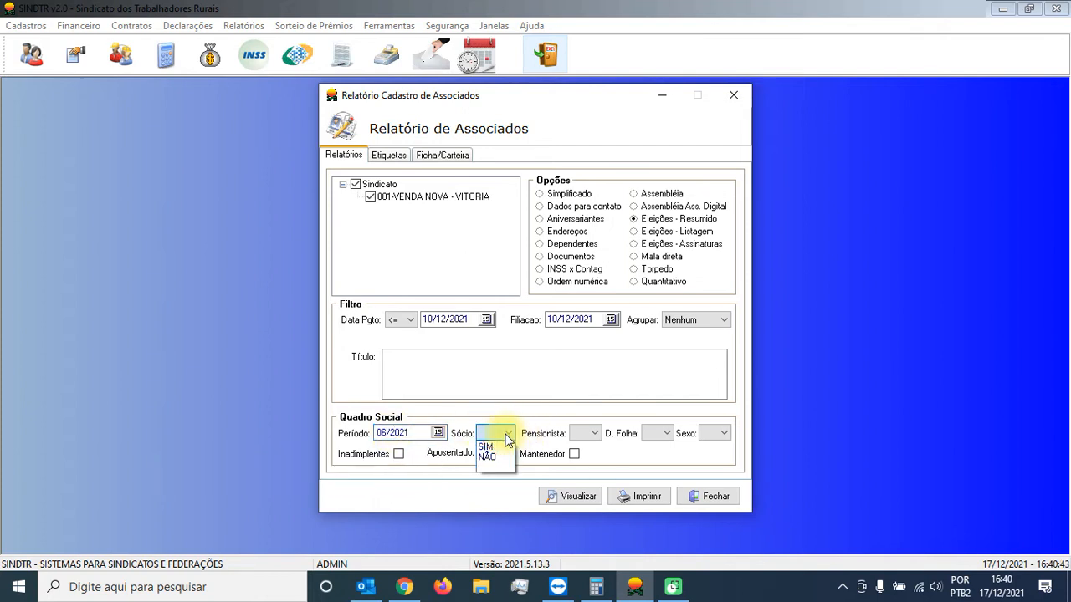
click(502, 448)
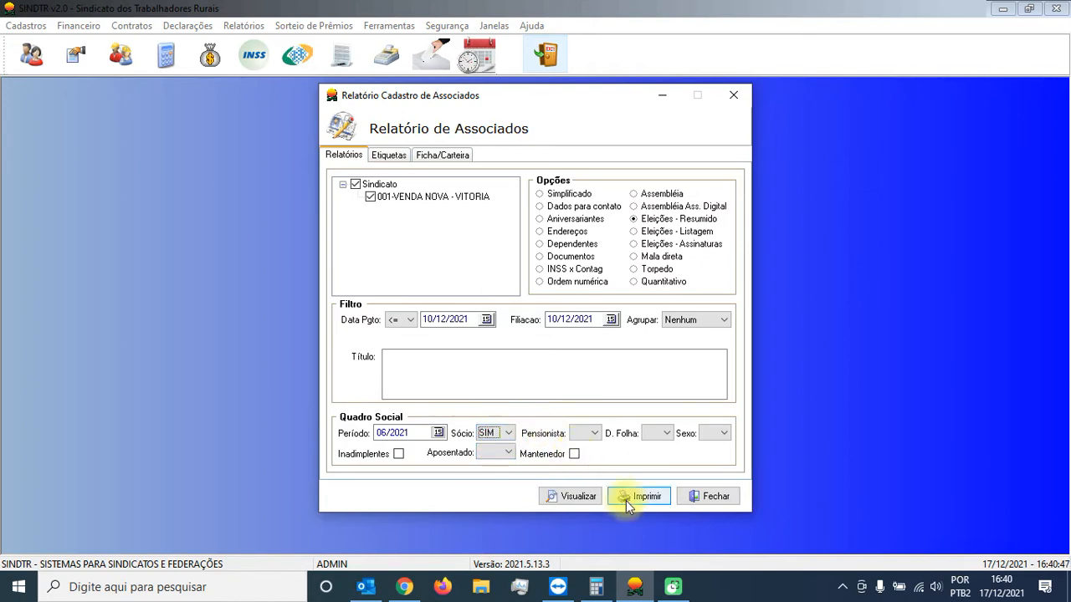
click(568, 499)
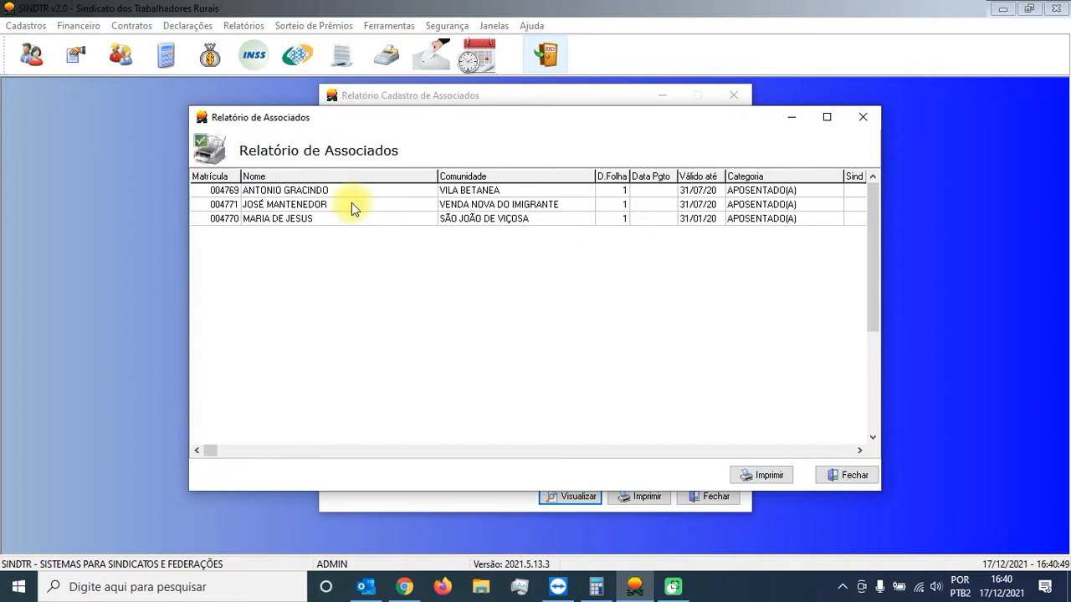
Step: Sort the associates in the report list by Matrícula, and sort them again by Nome
click(312, 189)
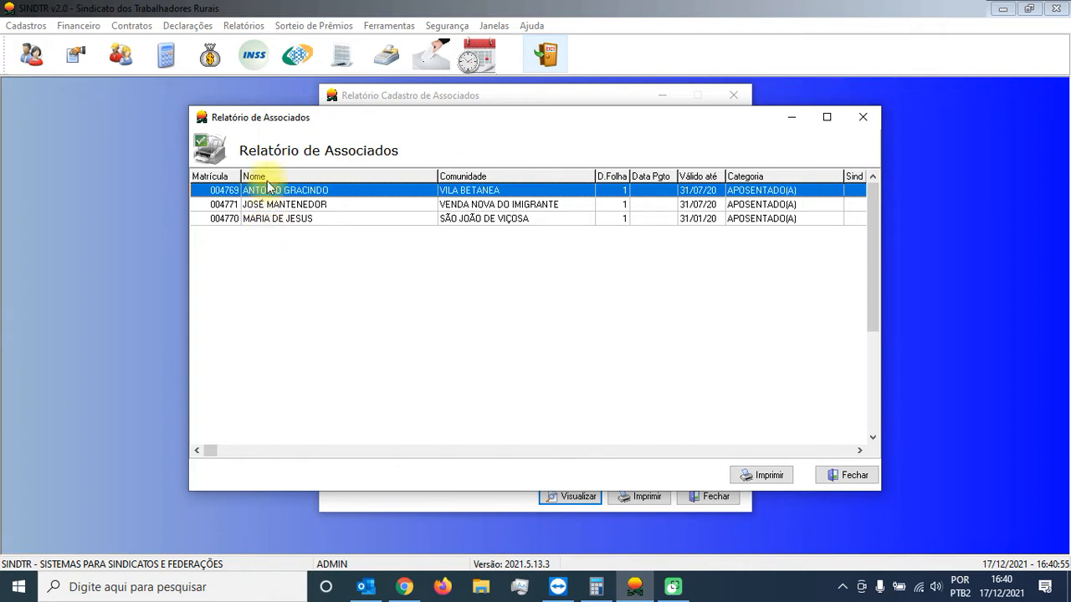
click(213, 175)
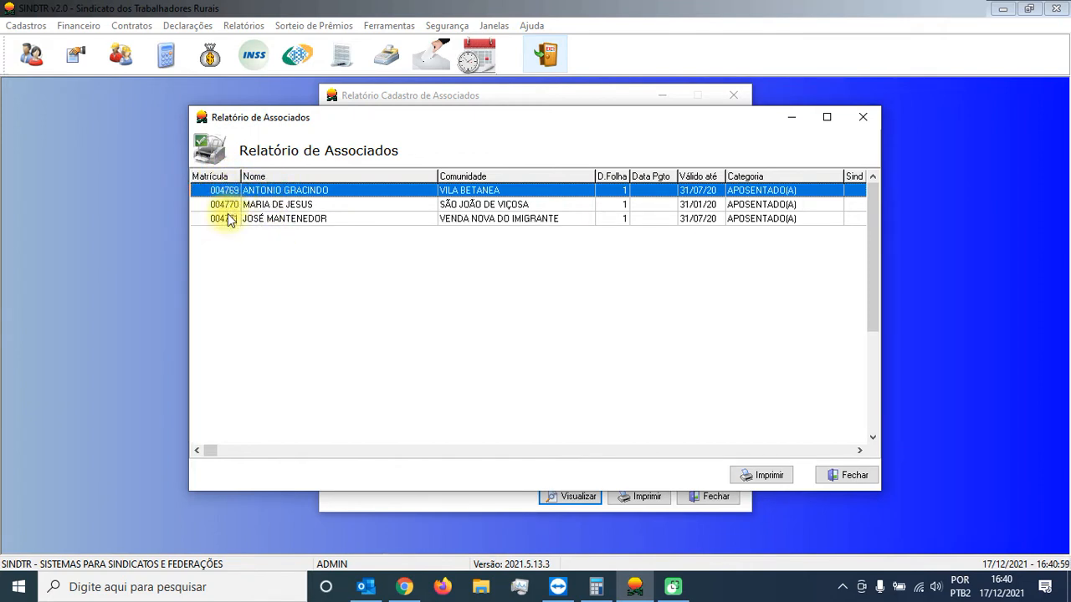
click(301, 176)
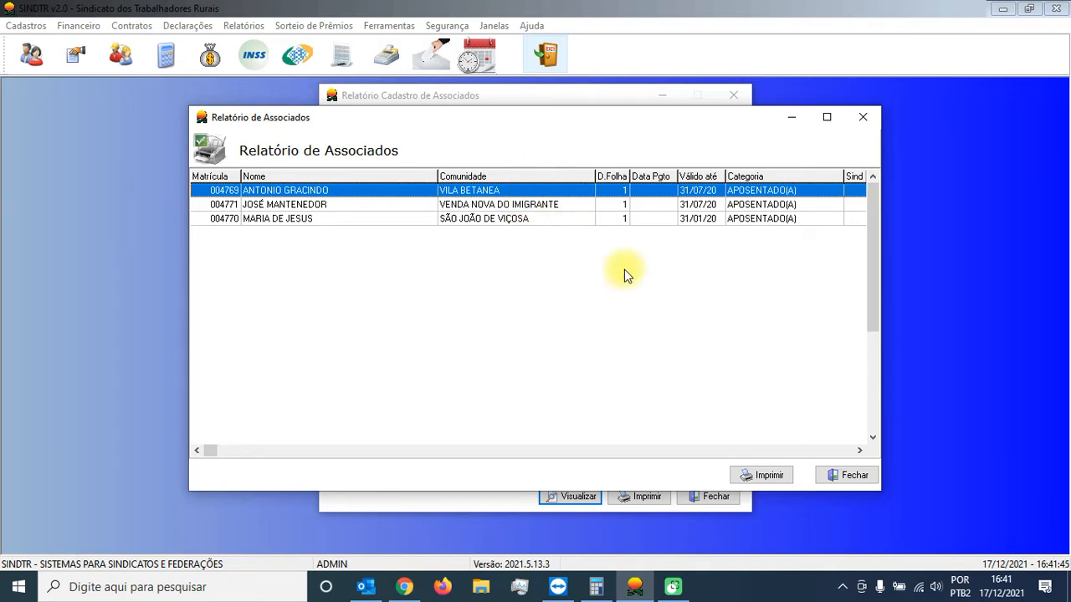
Step: Preview the printout of the voter list, and close both the preview and the report list
click(764, 477)
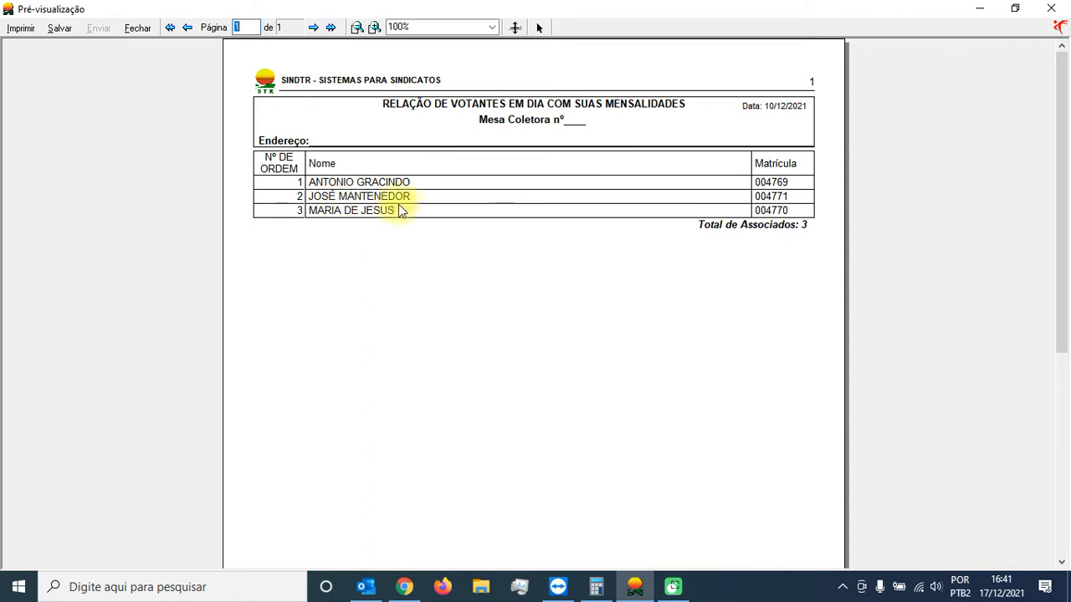
click(139, 27)
click(852, 476)
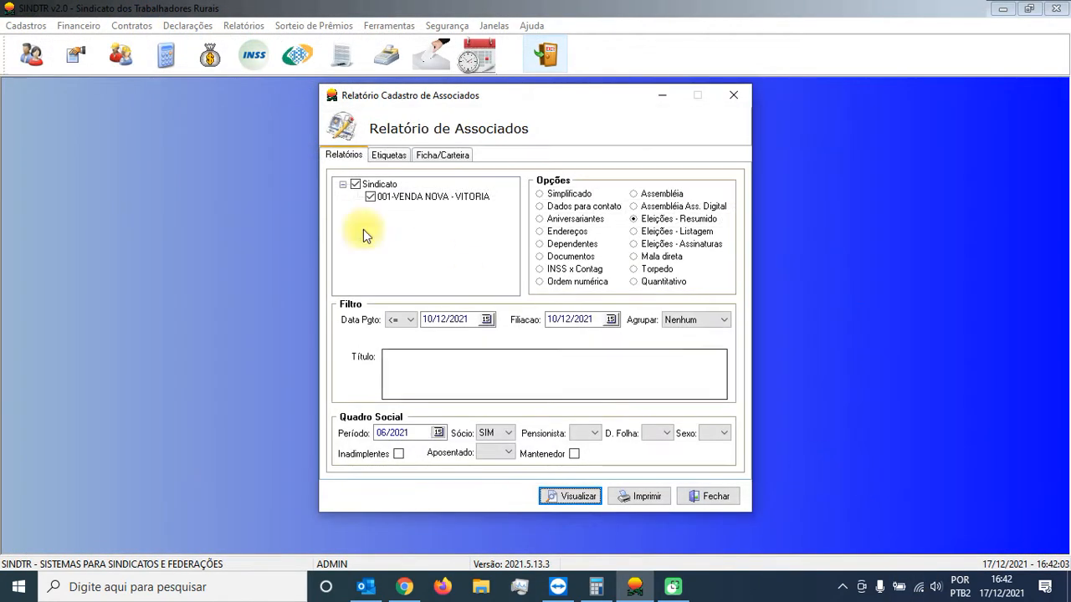
Step: Open the Cadastro de Associados and check the Desc. Folha setting in the fifth listed associate's record, without saving changes
click(30, 56)
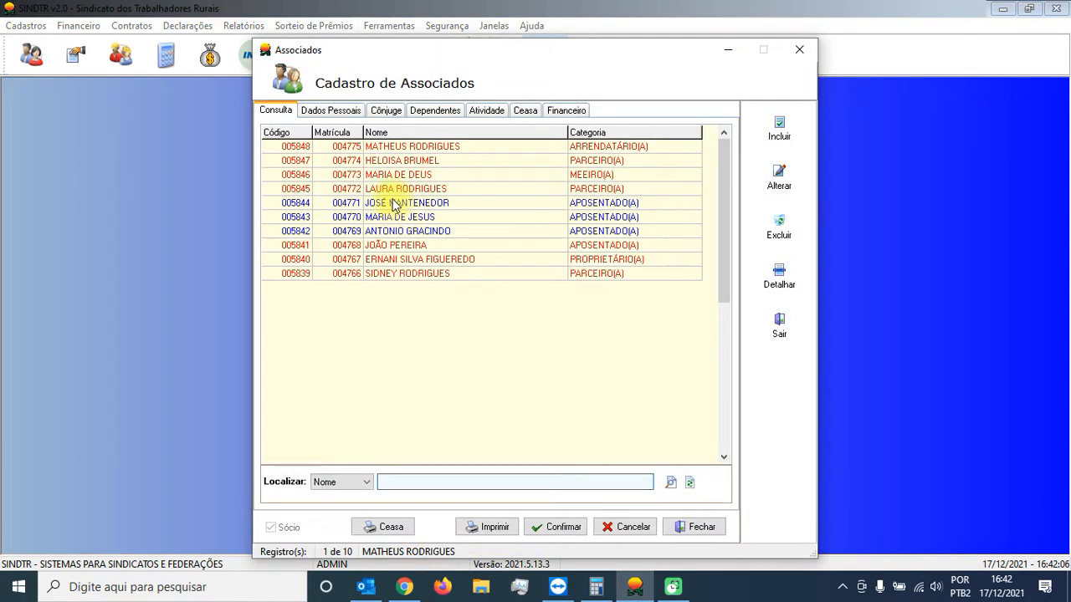
click(384, 202)
click(399, 218)
click(402, 231)
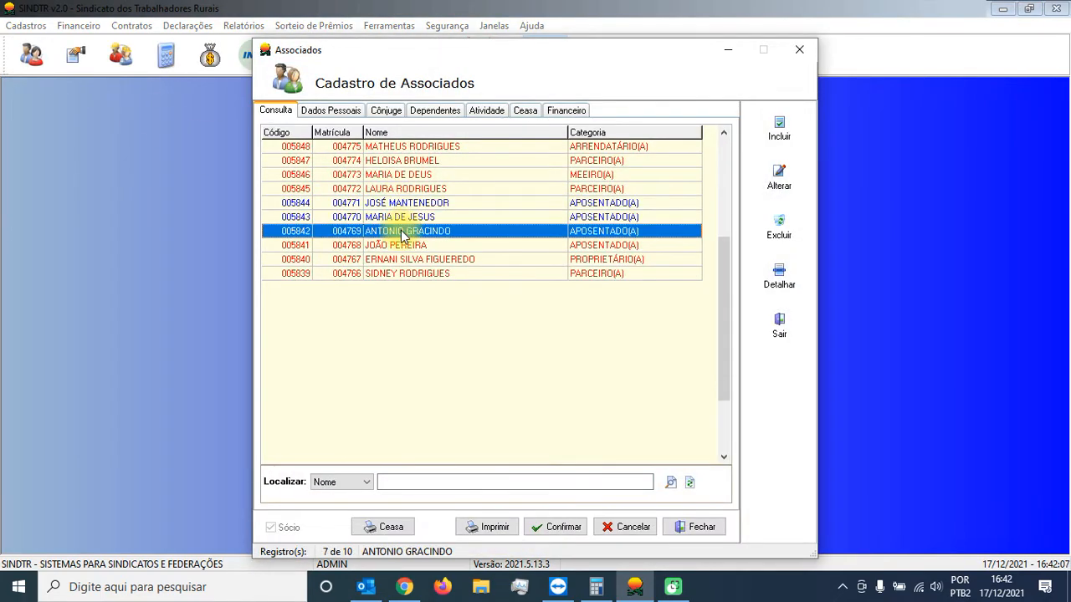
double_click(411, 202)
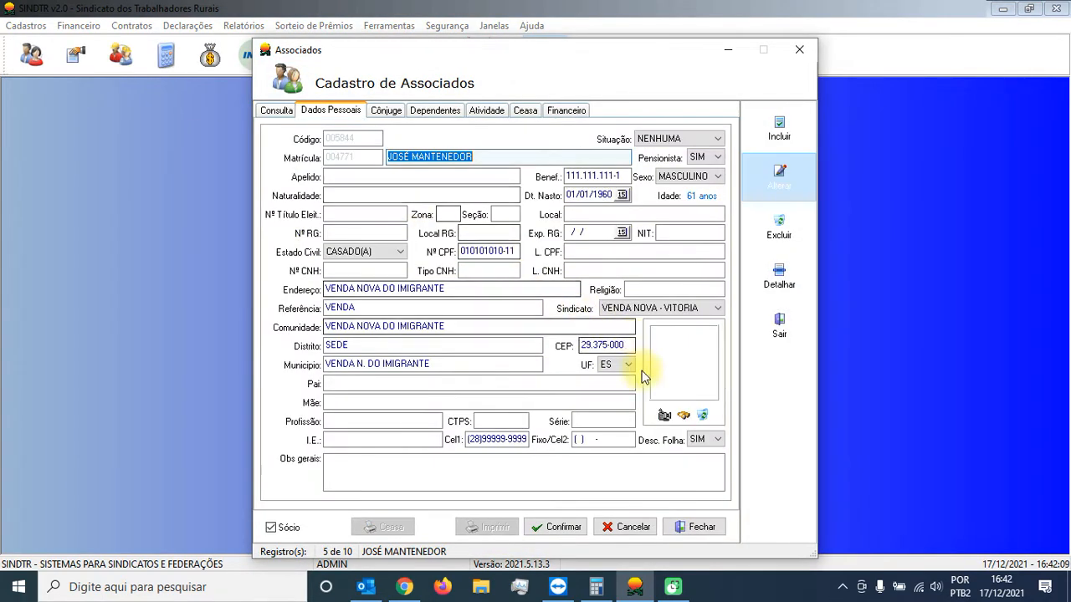
click(708, 441)
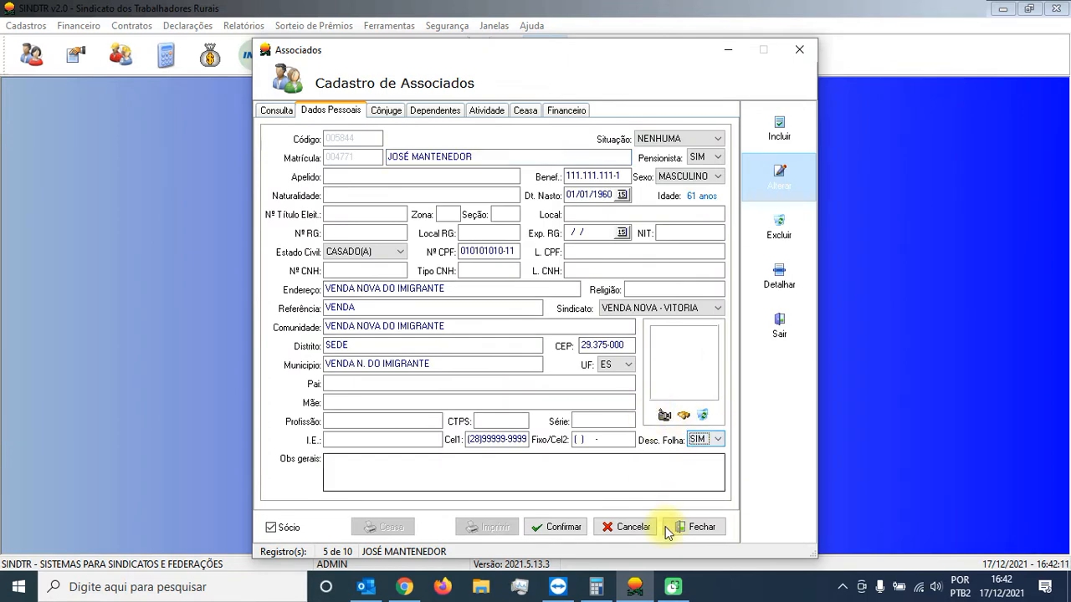
click(627, 527)
Step: Check the sixth listed associate's record without saving changes, and close the Cadastro de Associados
double_click(392, 217)
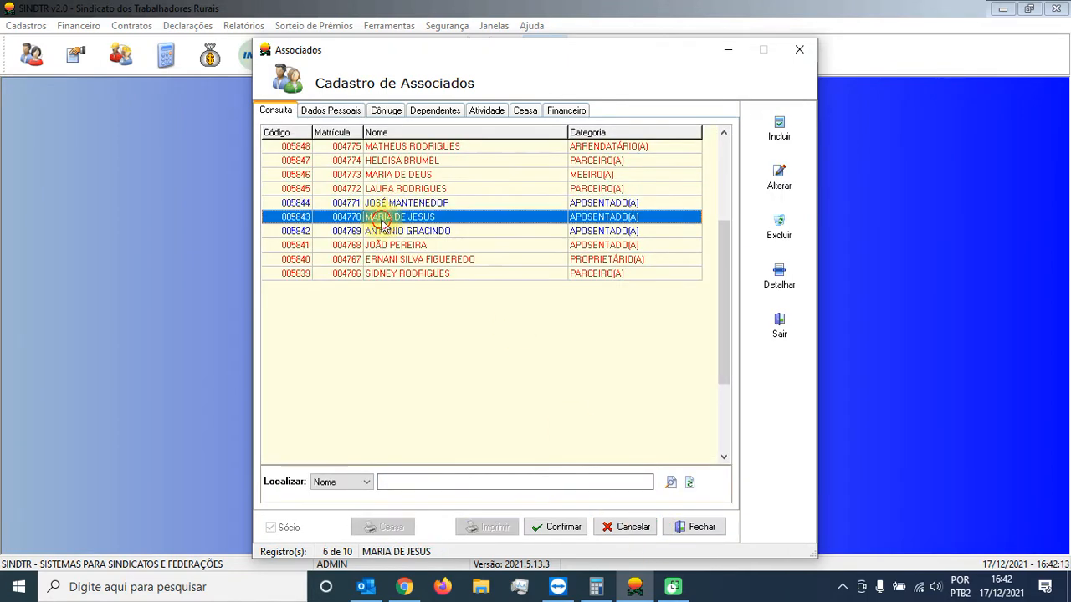
click(641, 533)
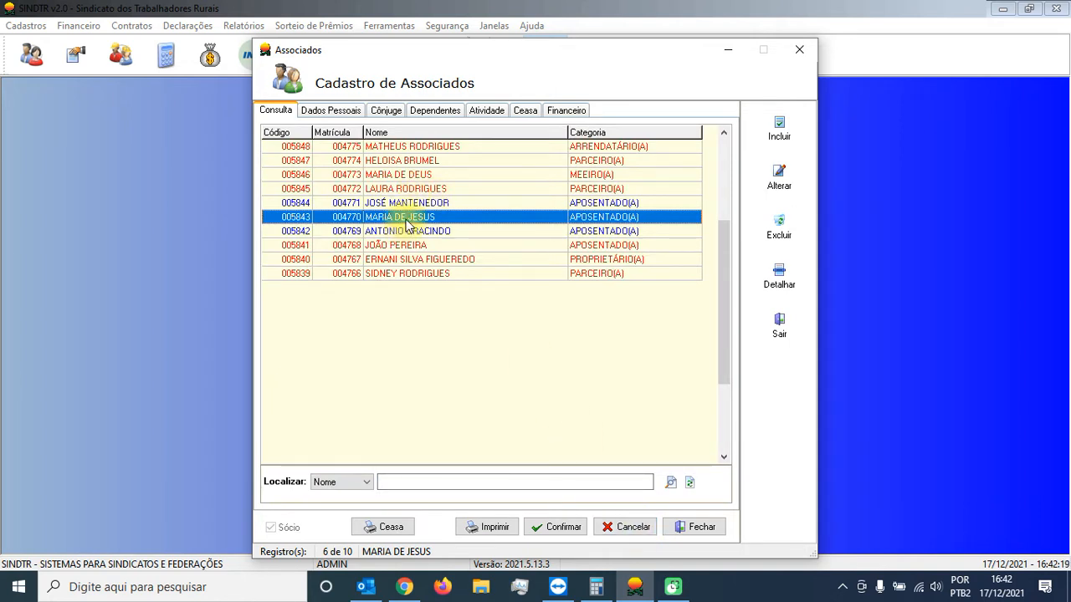
click(425, 260)
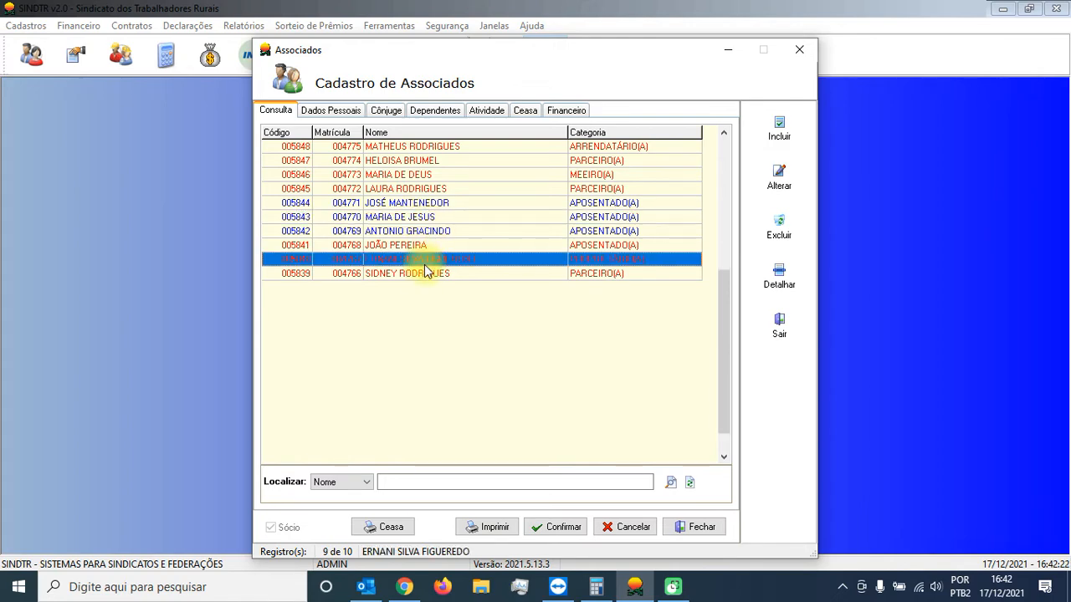
click(695, 527)
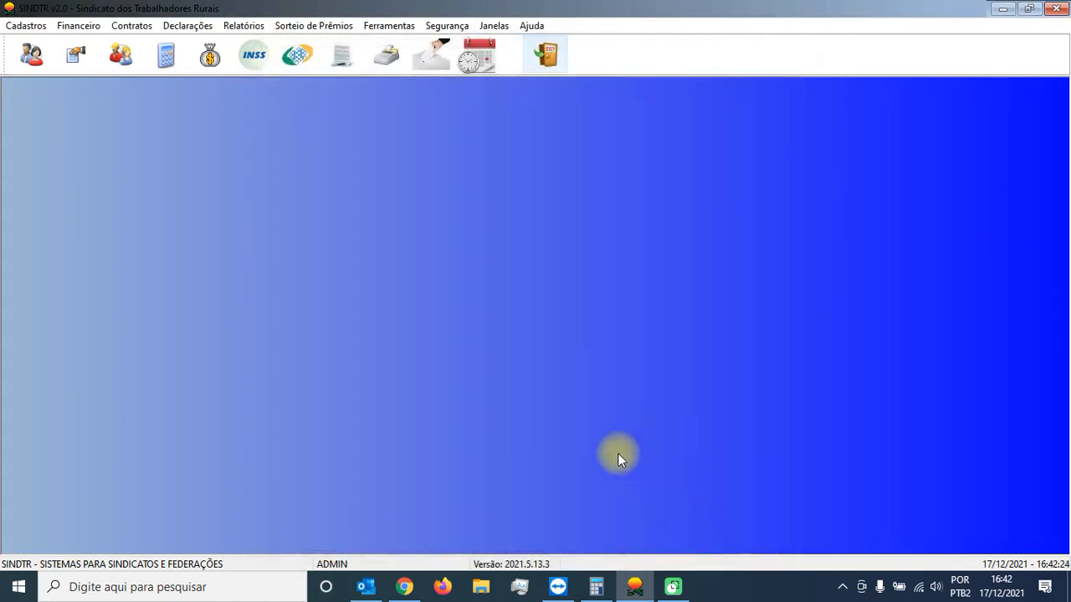
Step: Return to the Associados registration report with its election filters
click(242, 26)
mouse_move(389, 47)
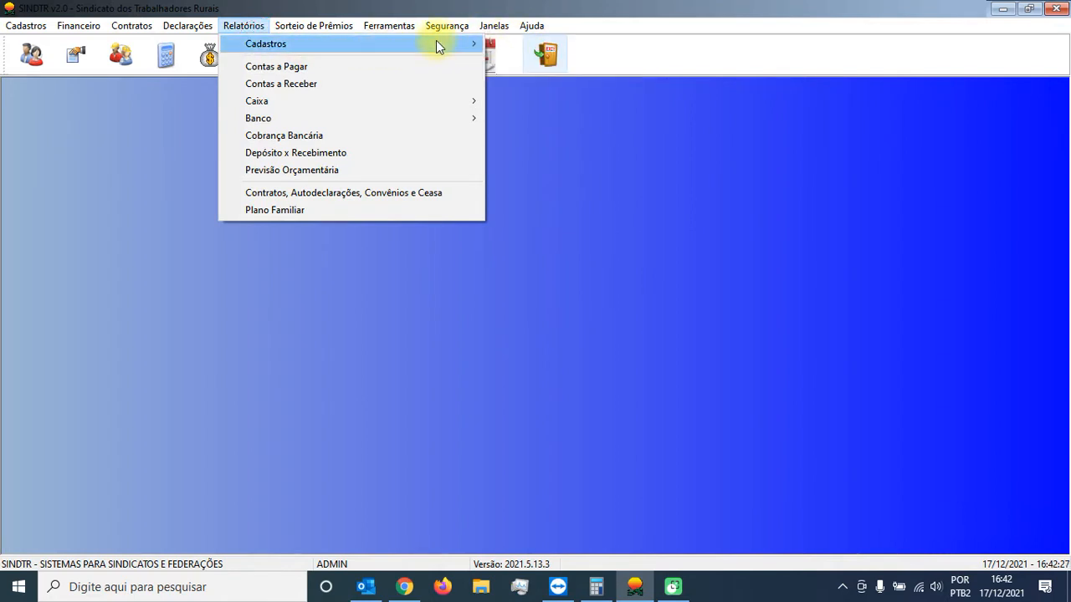
mouse_move(250, 23)
click(523, 46)
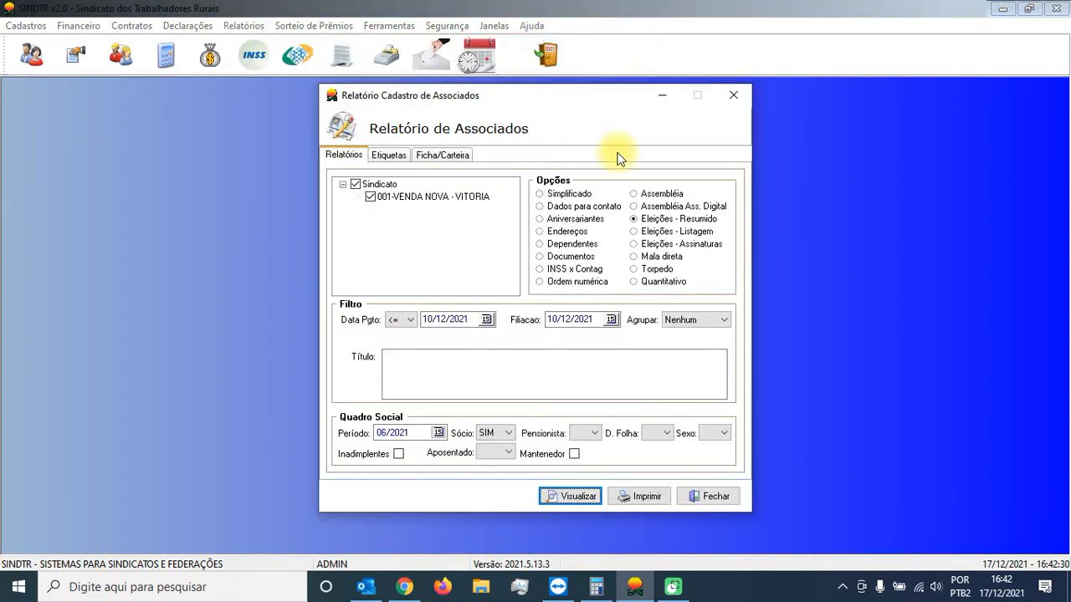
Step: Set D. Folha to N and title the report "ASSEMBLEIA GERAL PARA CONVOCAÇÃO PARA AS ELEIÇÕES SINDICAIS DO ANO DE 2022 REALIAZADO NO DIA 10/12/2021"
click(667, 433)
click(658, 457)
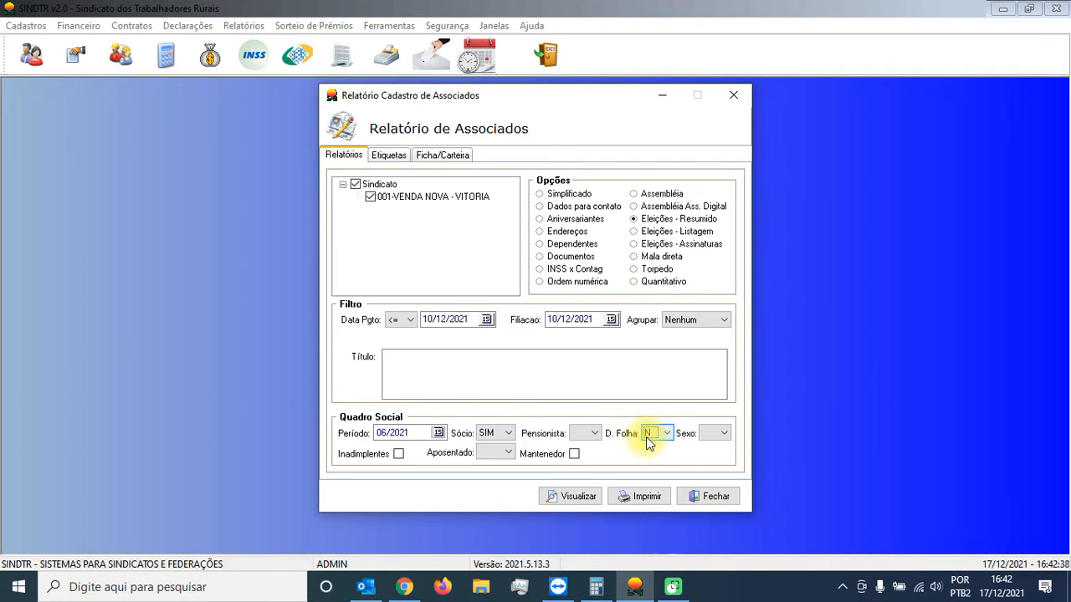
click(450, 369)
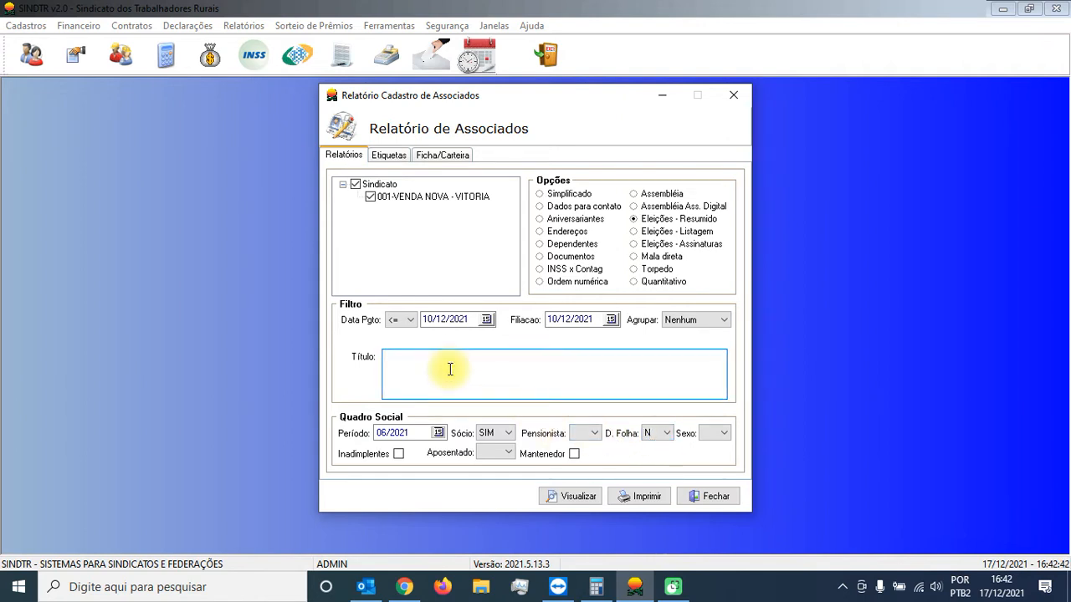
text(ass)
text(ASSEMBLEIA)
text( GER)
text(AL PARA CON)
text(O)
key(BackSpace)
text(VOCAÇÃO PARA A)
text(S ELEI)
text(ÇÕES D)
text(INDICAIS DO )
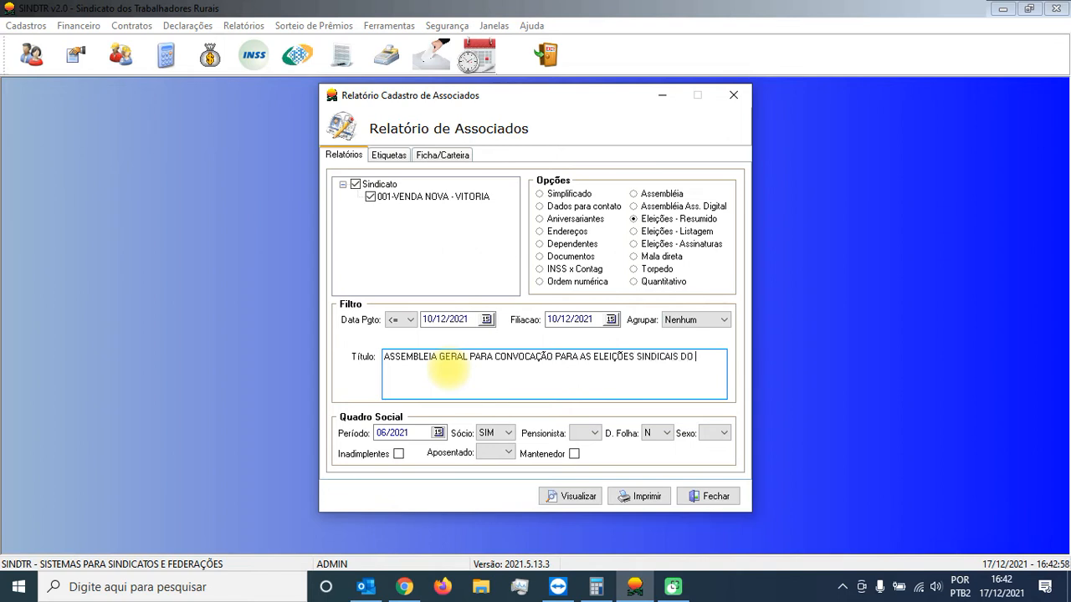
text(ANO DE 2)
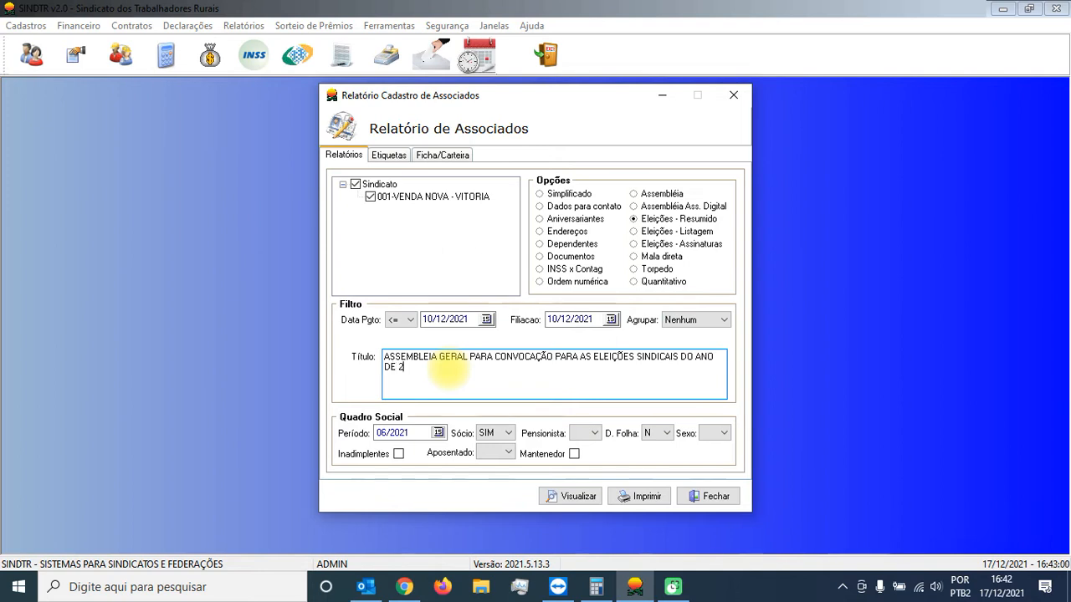
text(0022 REALIAZADO NO DIA)
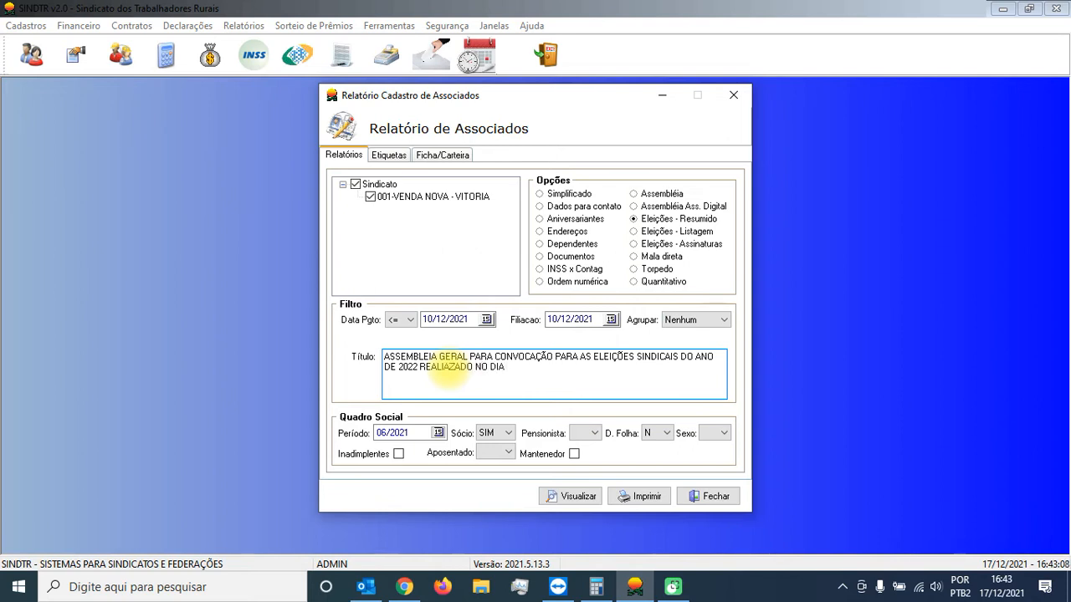
text( 10/12/2021)
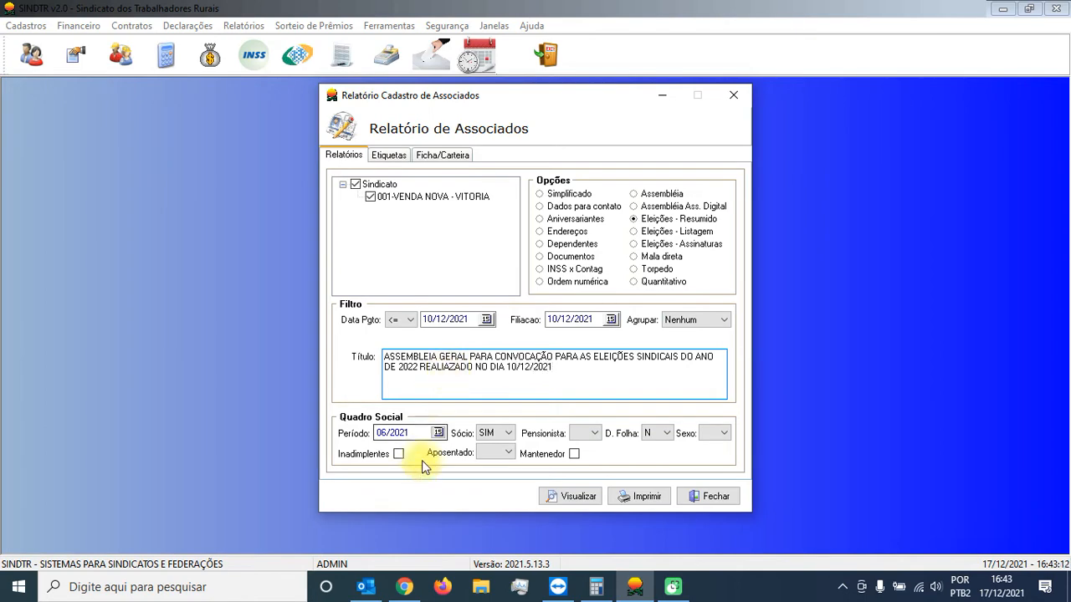
Step: Preview the printout of the titled Eleições - Resumido report with the D. Folha filter applied, and close the preview
click(647, 495)
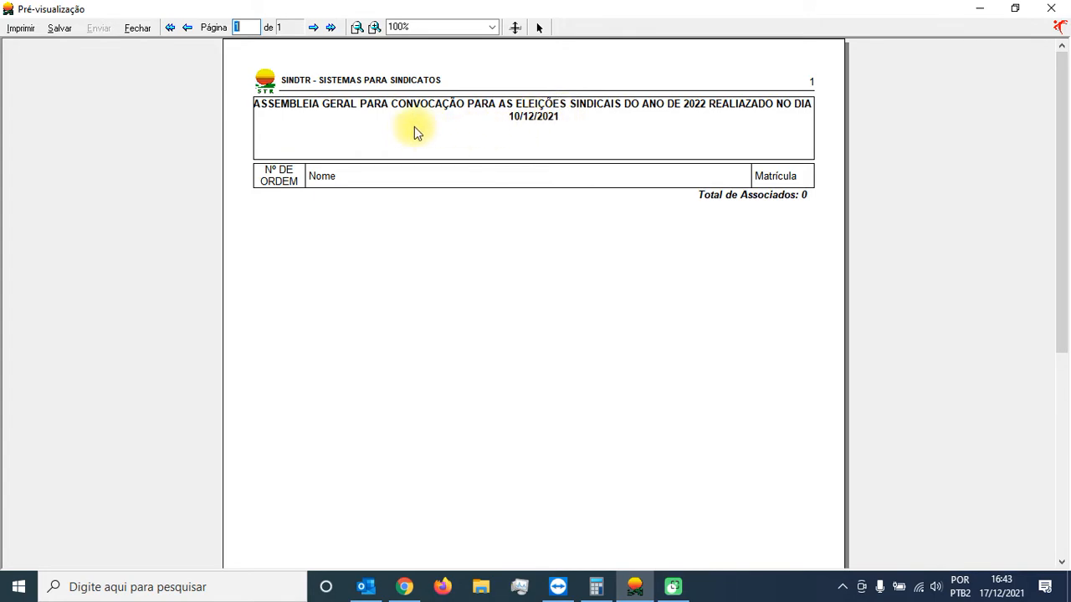
click(139, 29)
click(559, 370)
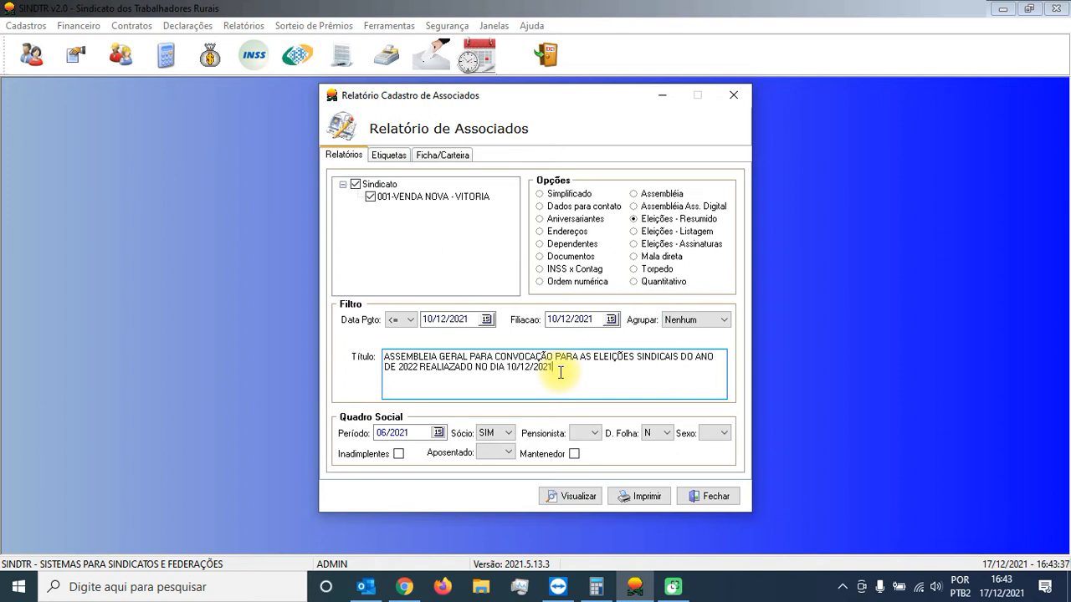
Step: Clear the D. Folha filter and preview the election report's printout without it, closing the preview again
click(646, 433)
click(647, 463)
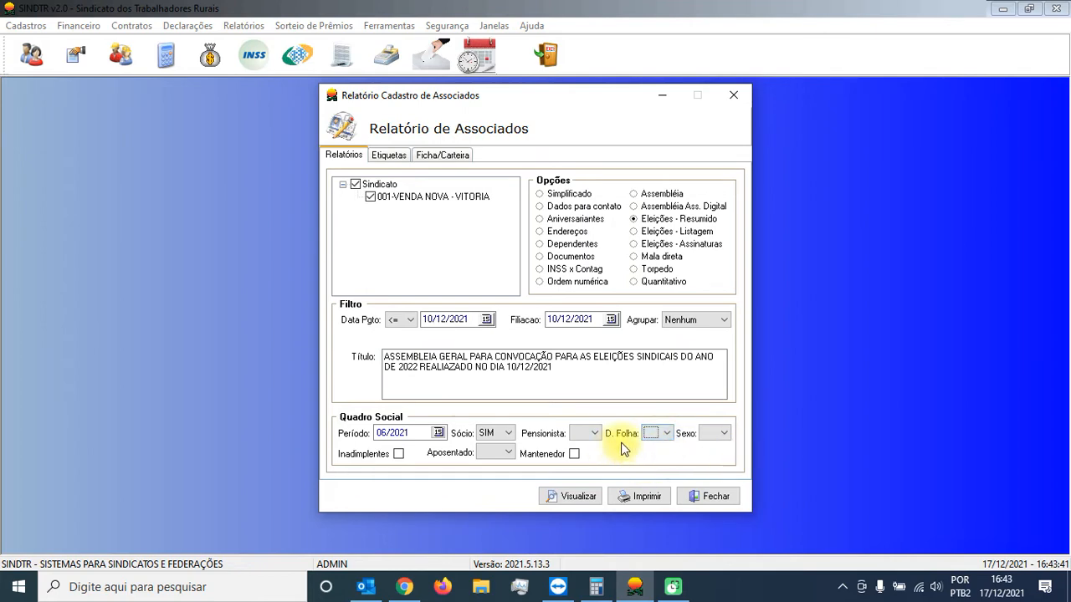
click(641, 495)
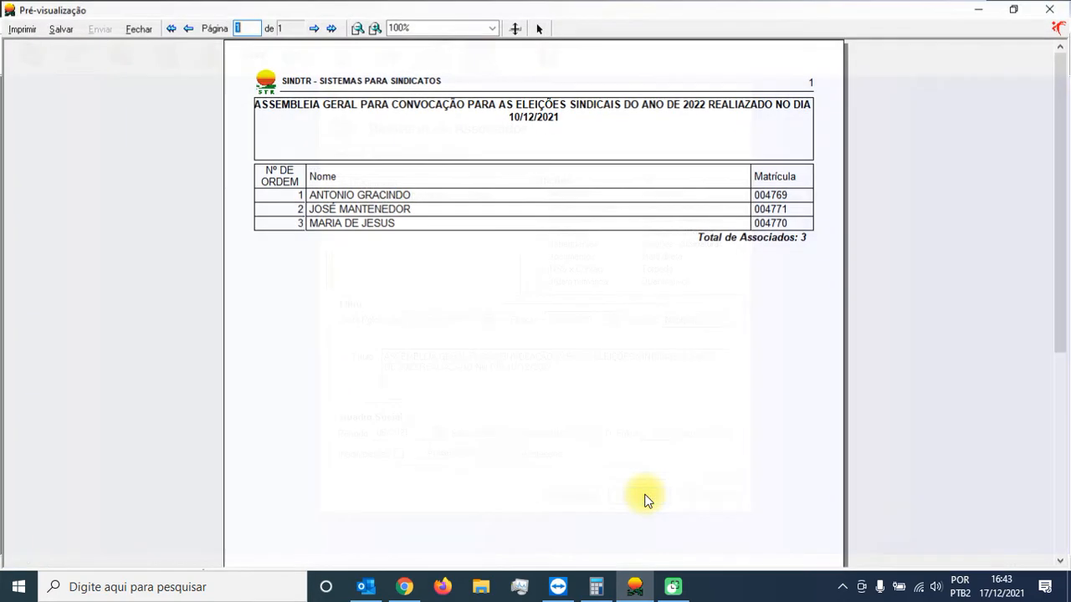
click(138, 28)
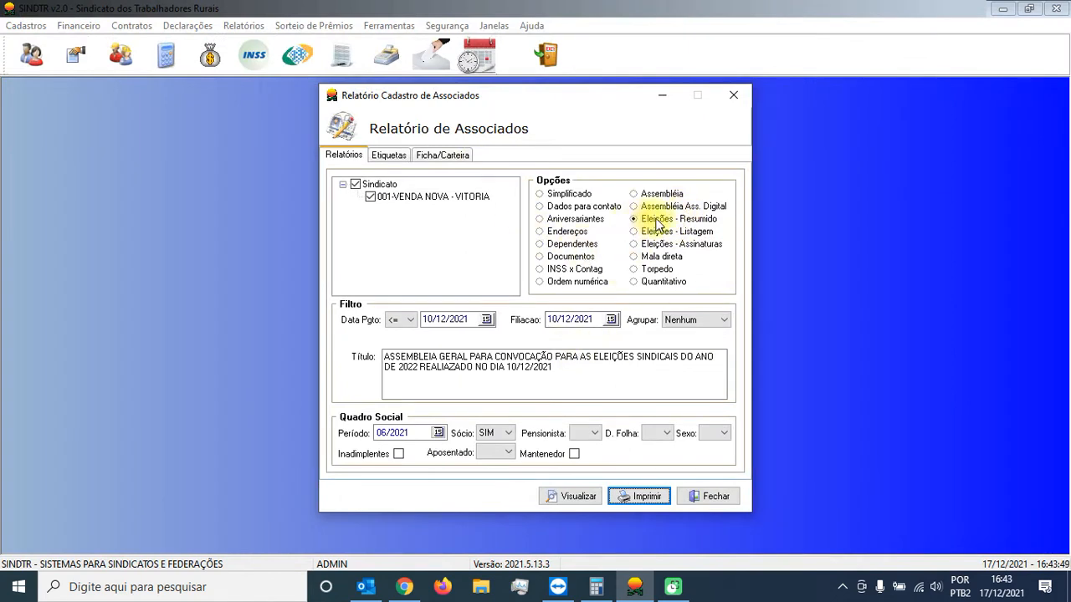
double_click(410, 357)
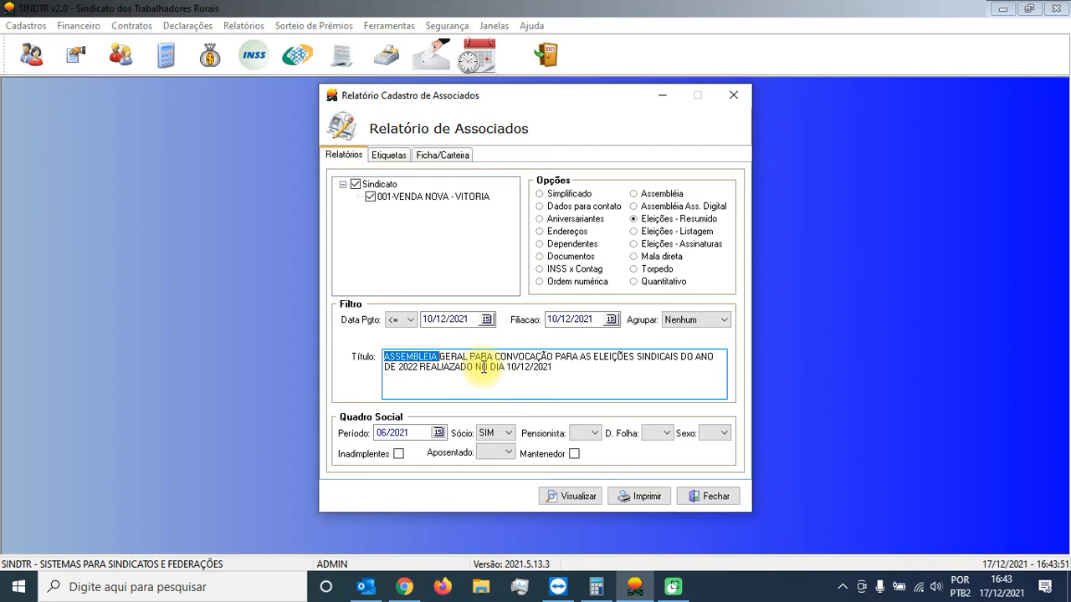
click(473, 318)
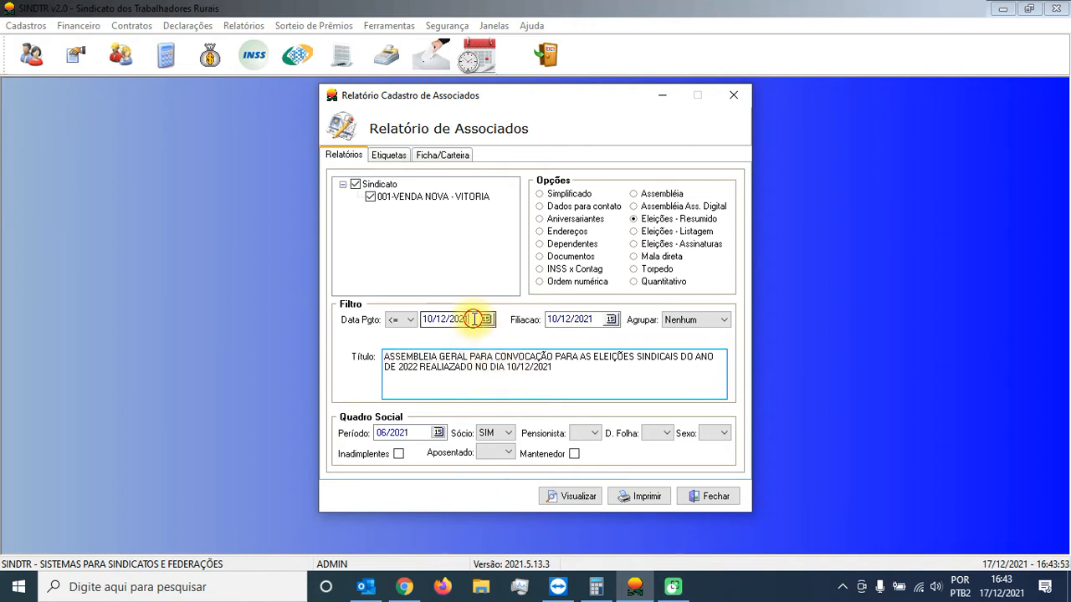
click(595, 318)
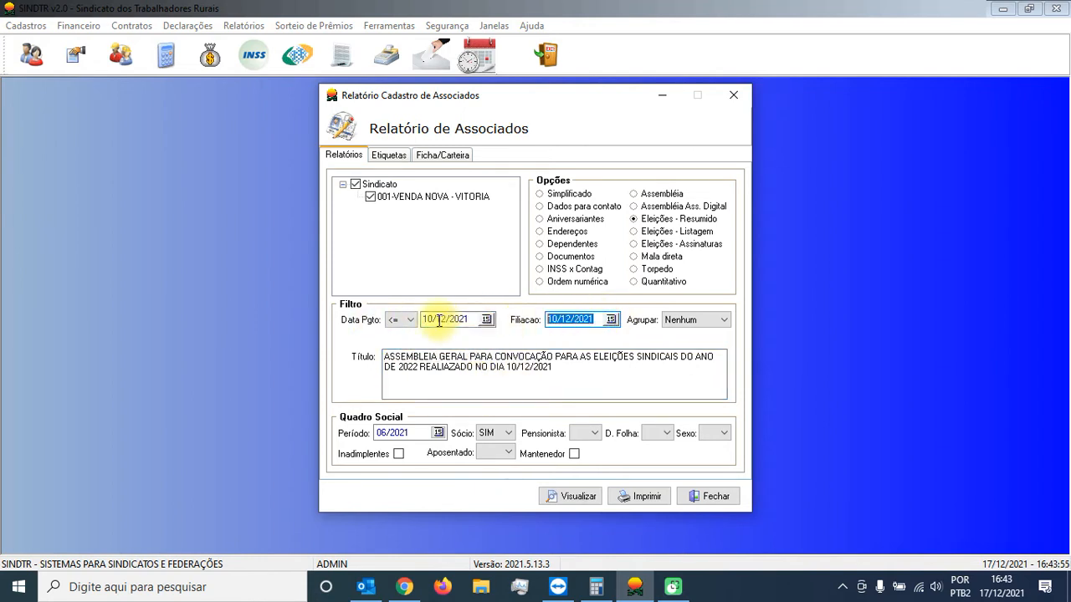
Step: Switch the report option to Assembléia and set the Localizar filter to Filiação
click(655, 196)
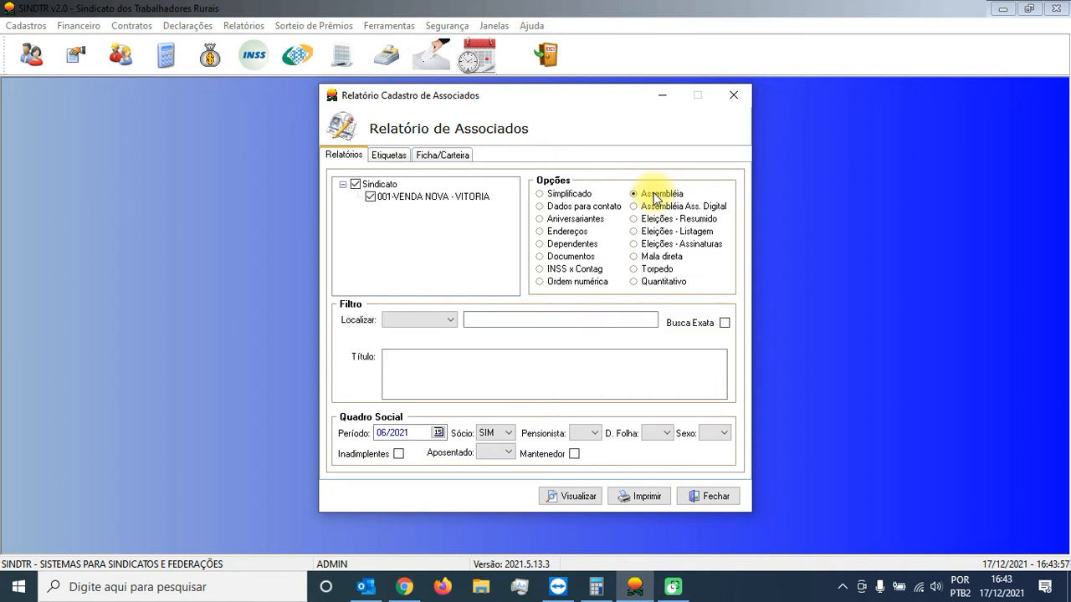
click(449, 322)
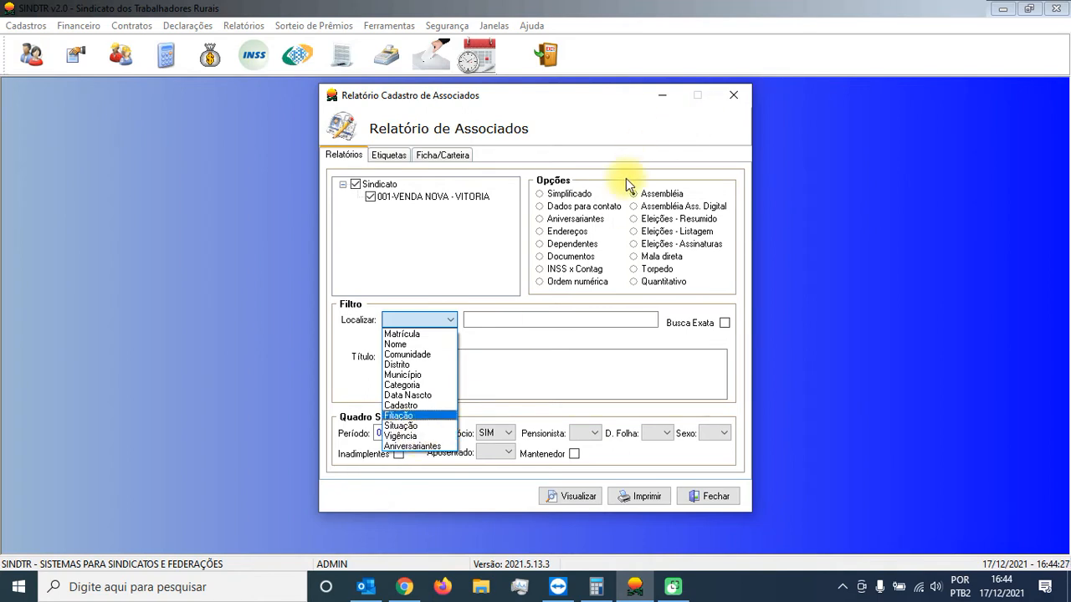
click(542, 194)
click(442, 325)
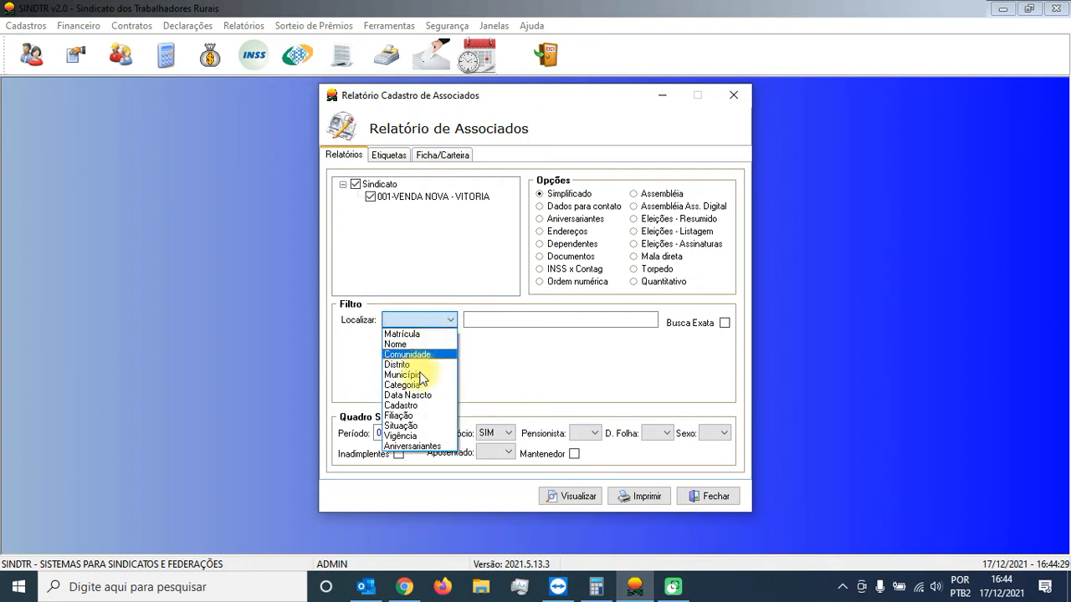
click(669, 193)
click(449, 320)
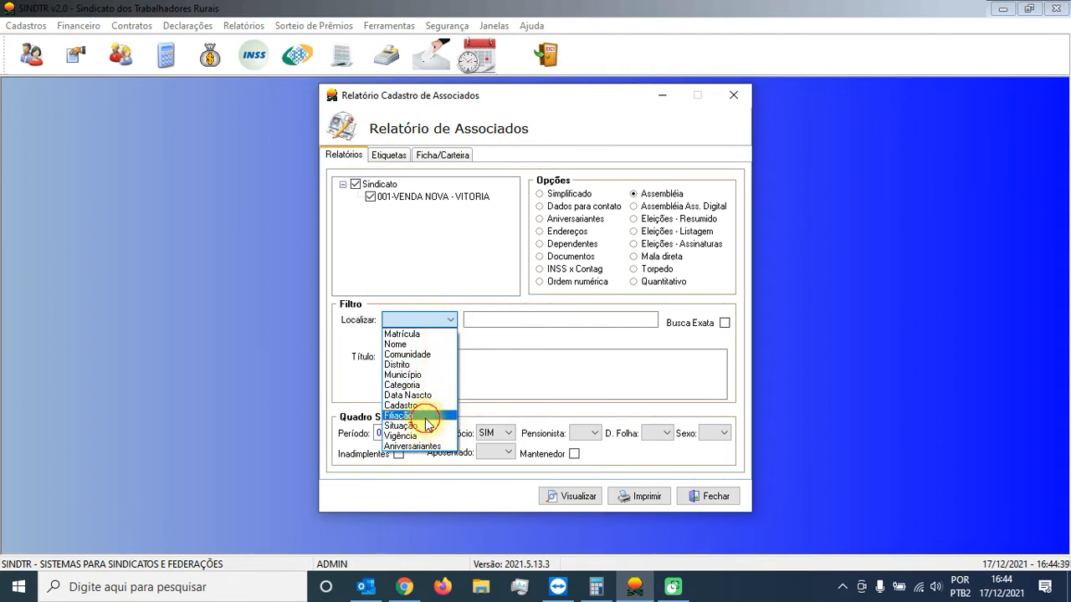
click(425, 418)
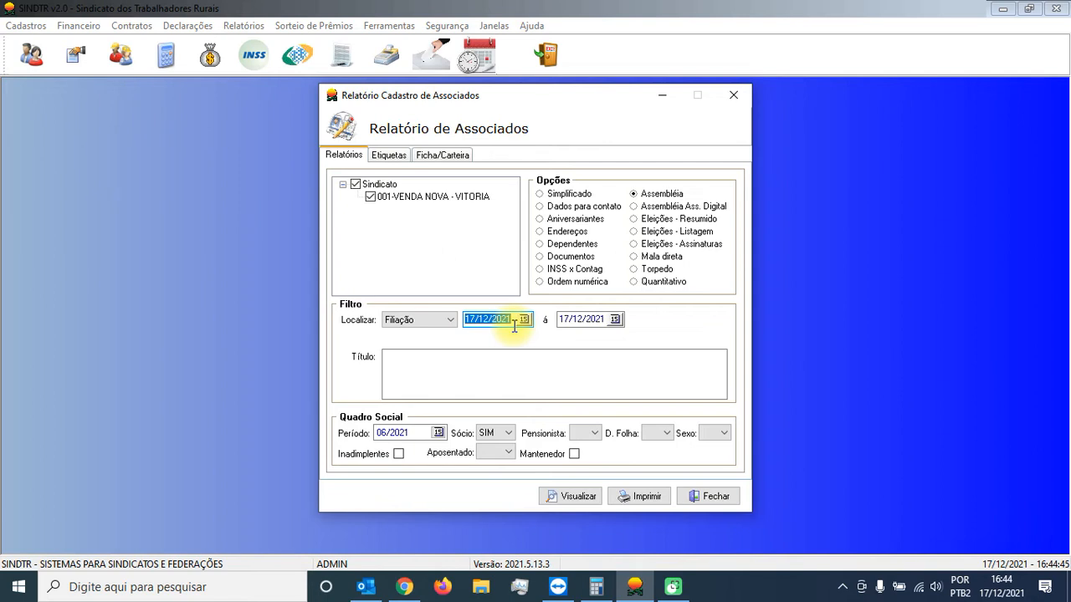
Step: Set the affiliation date range of the Assembléia report from 01/01/1980 to 31/10/2021
text(01/01/1900)
key(BackSpace)
key(BackSpace)
key(BackSpace)
key(BackSpace)
key(BackSpace)
key(BackSpace)
key(BackSpace)
text(01/01/1980)
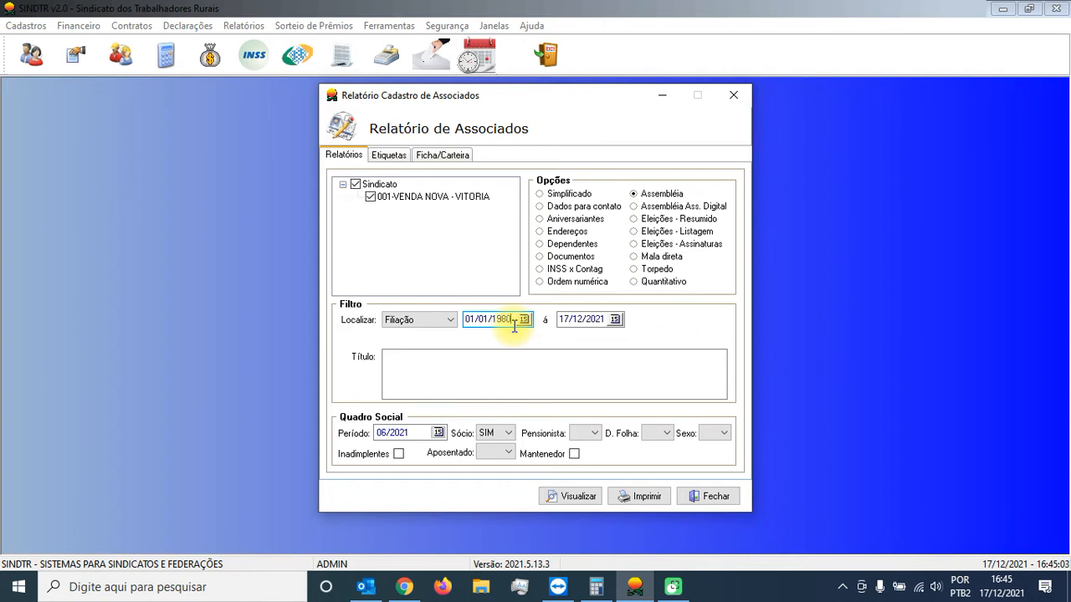
key(Tab)
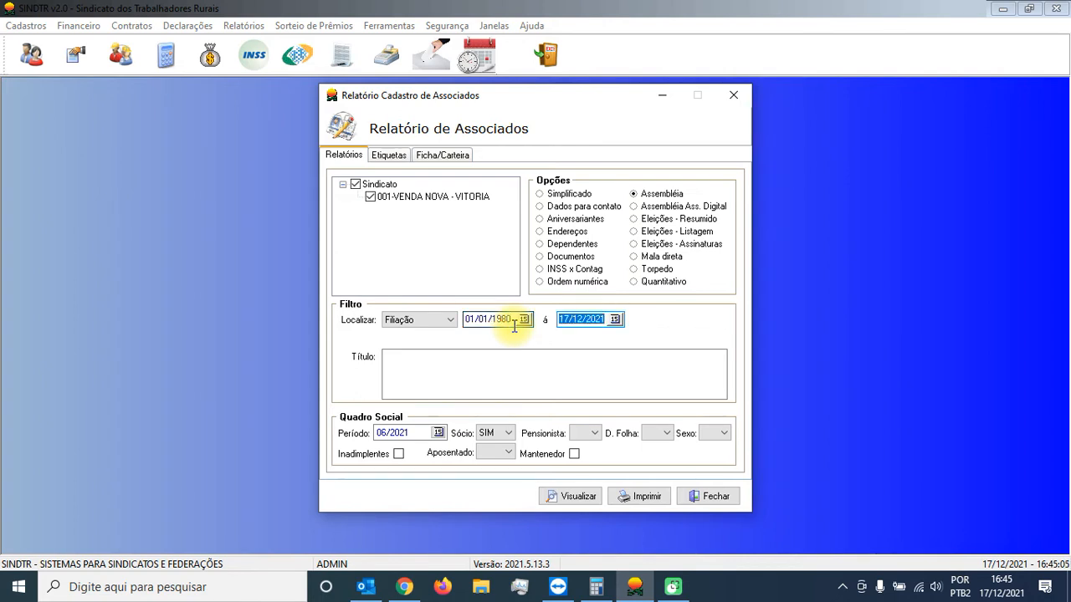
text(31/10/2021)
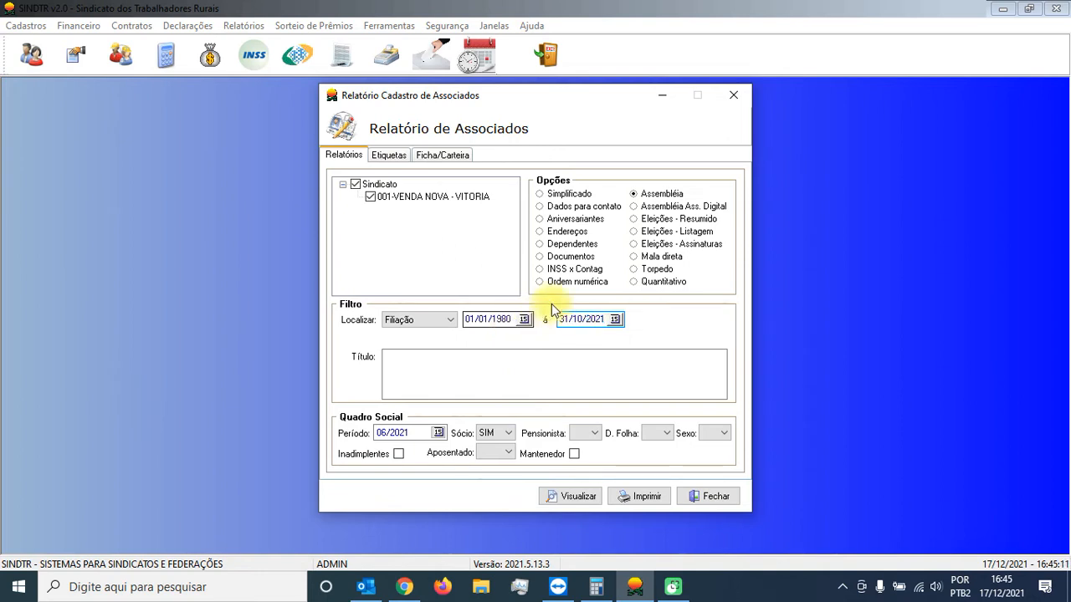
Step: Clear the Período filter and leave the D. Folha filter blank for the Assembléia report
click(430, 433)
drag(431, 433, 318, 425)
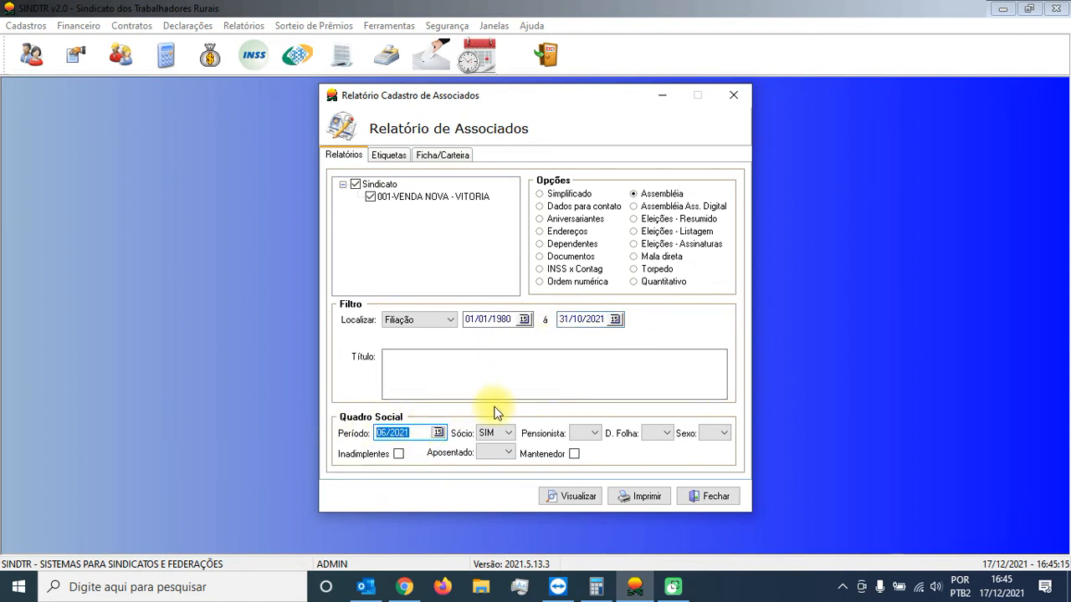
key(BackSpace)
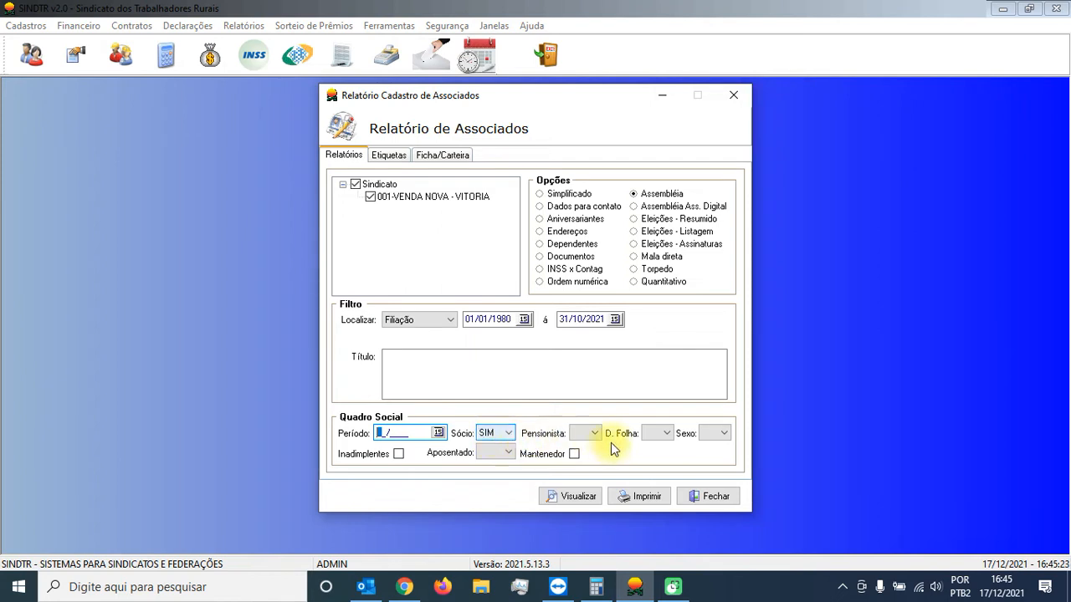
click(670, 434)
click(670, 434)
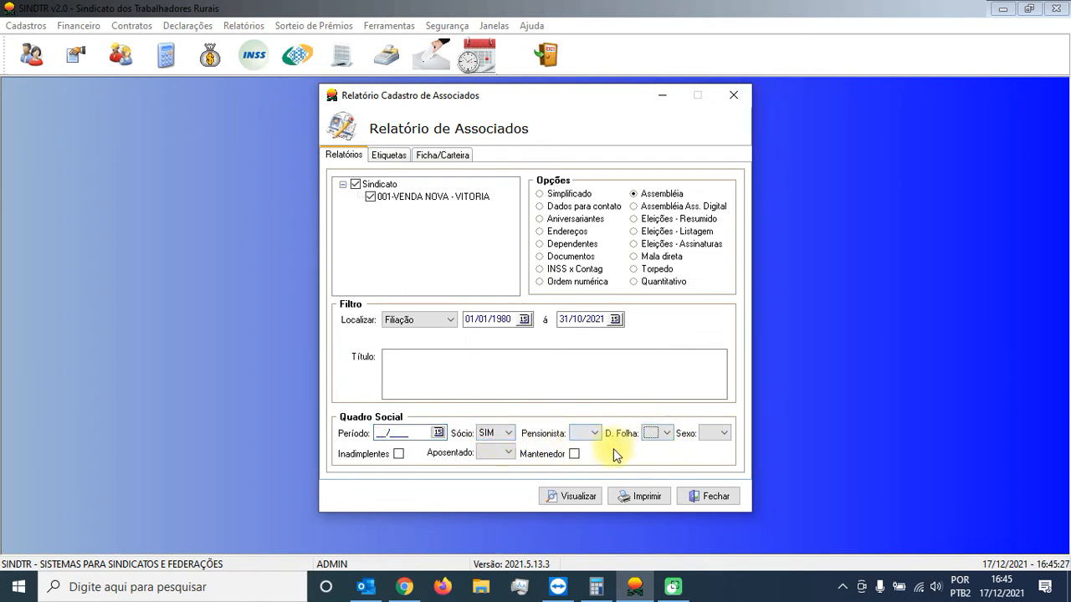
Step: Generate the on-screen list of associates for the Assembléia report and sort it by Nome
click(574, 498)
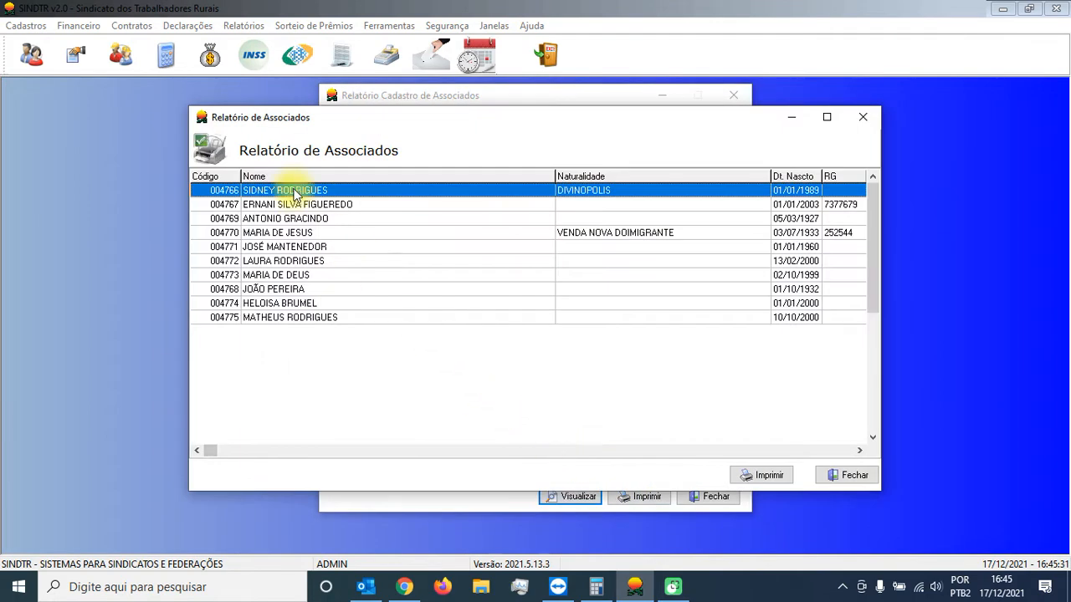
click(296, 177)
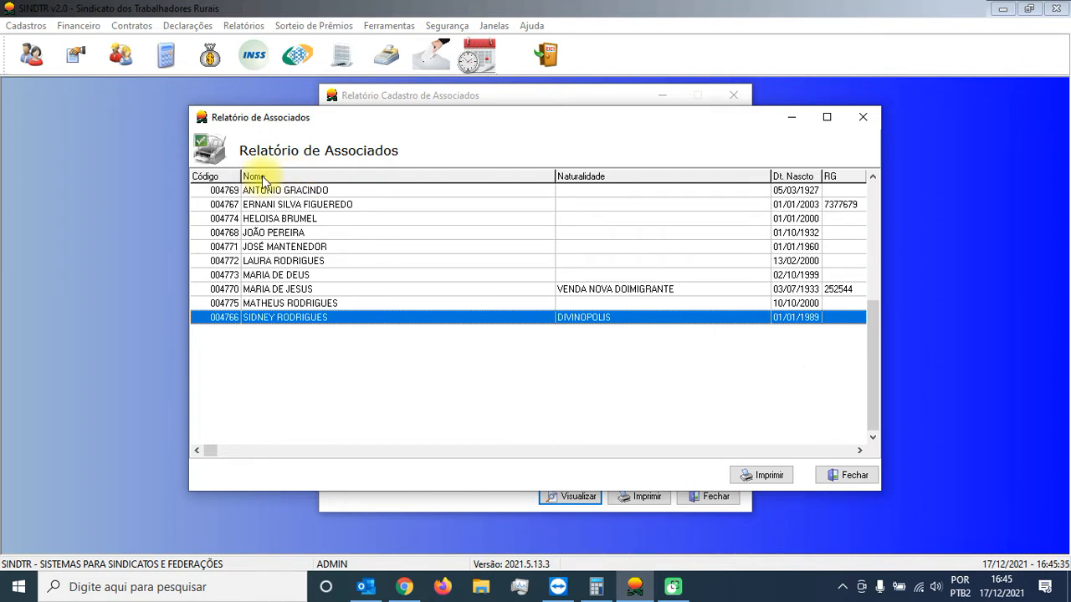
click(230, 177)
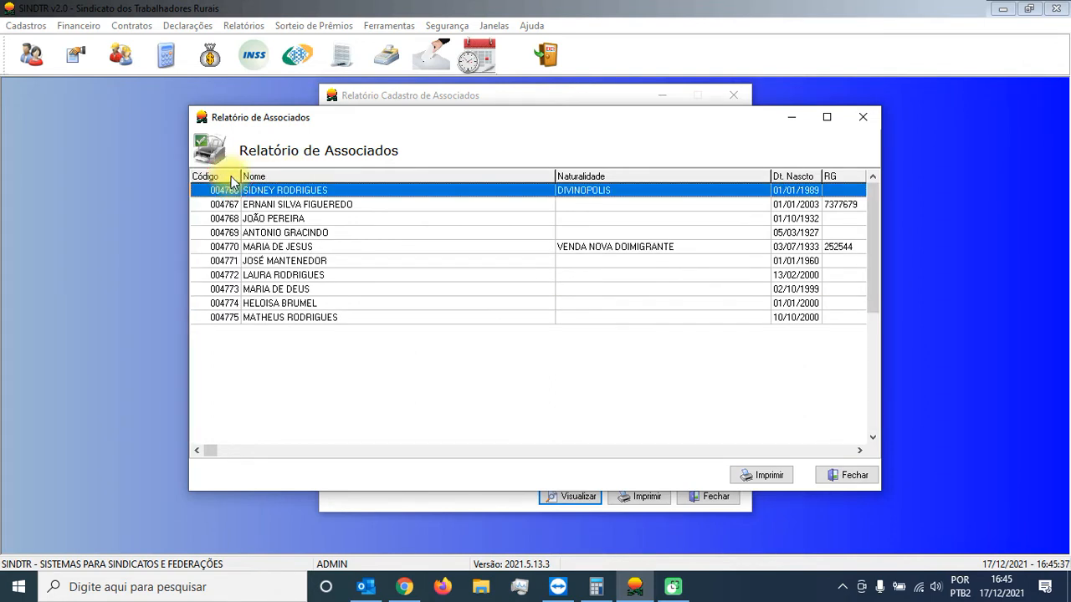
click(295, 177)
Step: Preview the printout of the sorted Assembléia list, and close both the preview and the report list
click(757, 476)
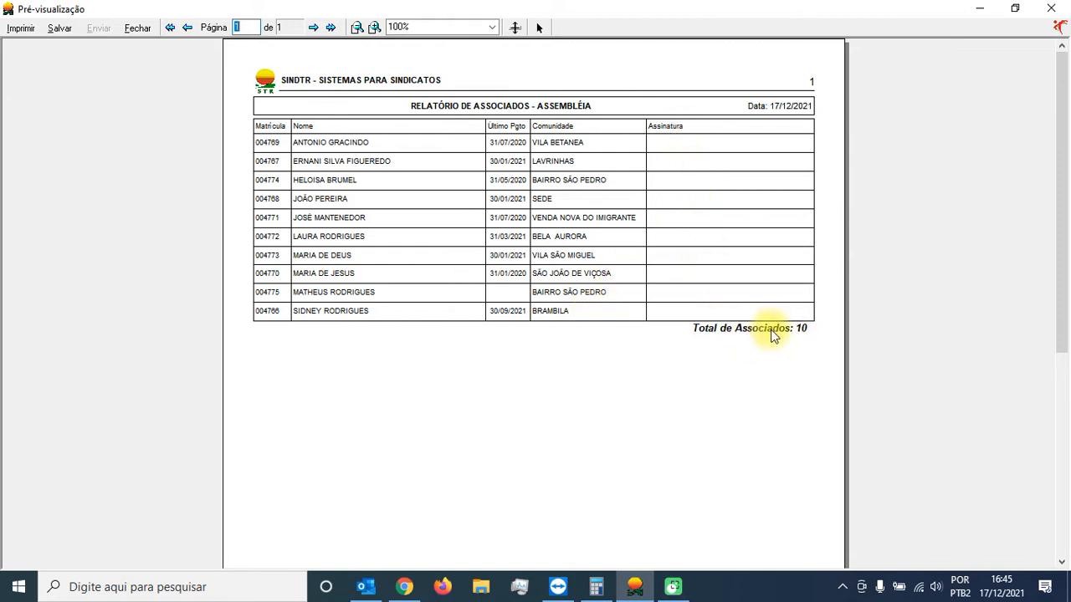
click(137, 29)
click(847, 477)
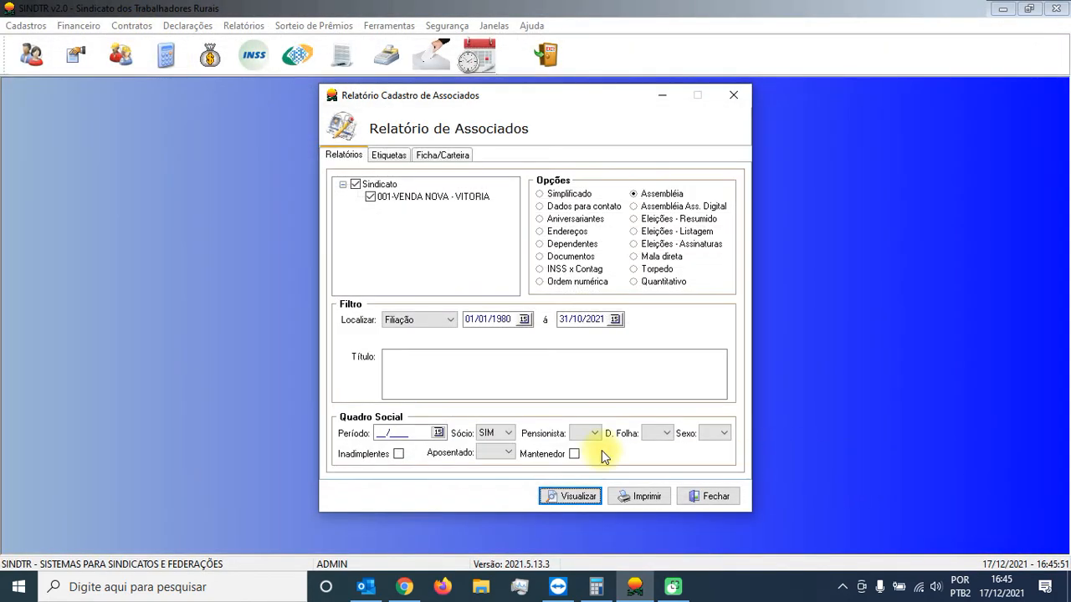
Step: Set the Período filter to 01/2021 and enter "TITULO" as the report title
click(423, 433)
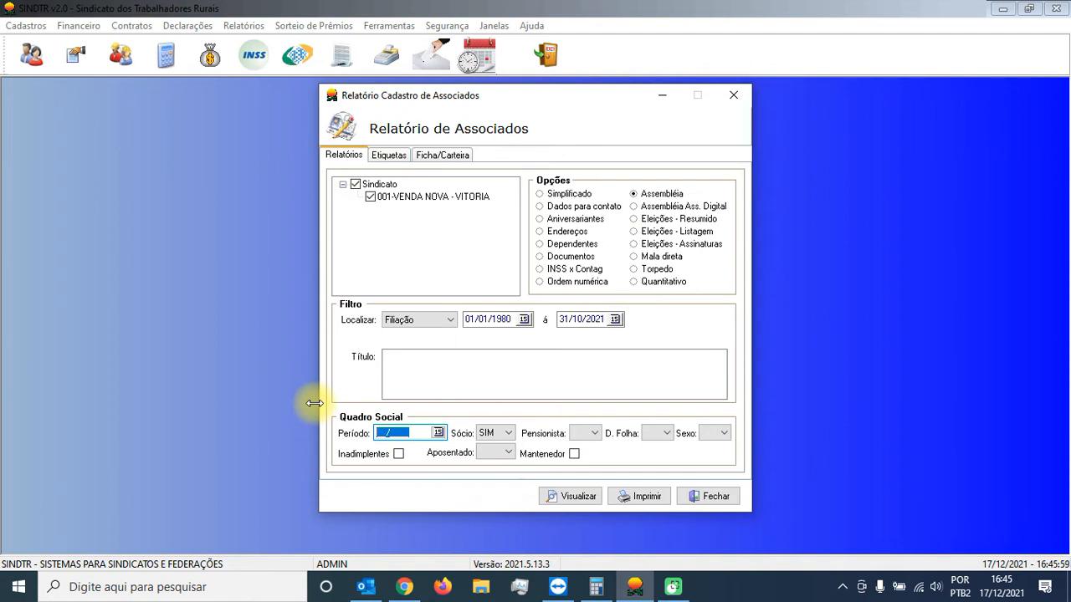
text(01/2021)
click(421, 362)
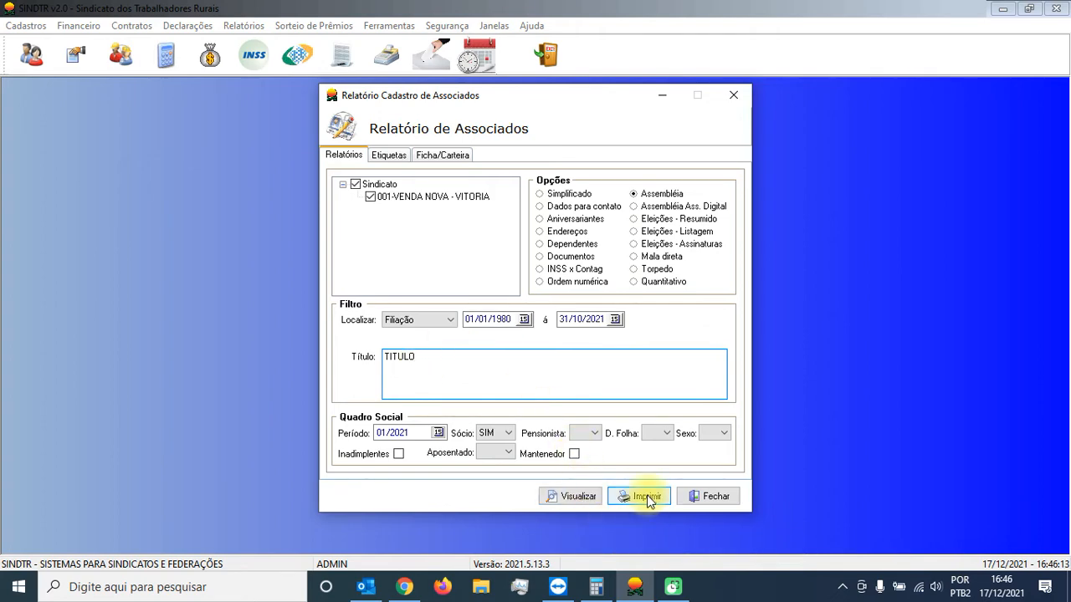
Step: Generate the list for period 01/2021 sorted by Nome, preview its titled printout, and close the preview
click(560, 496)
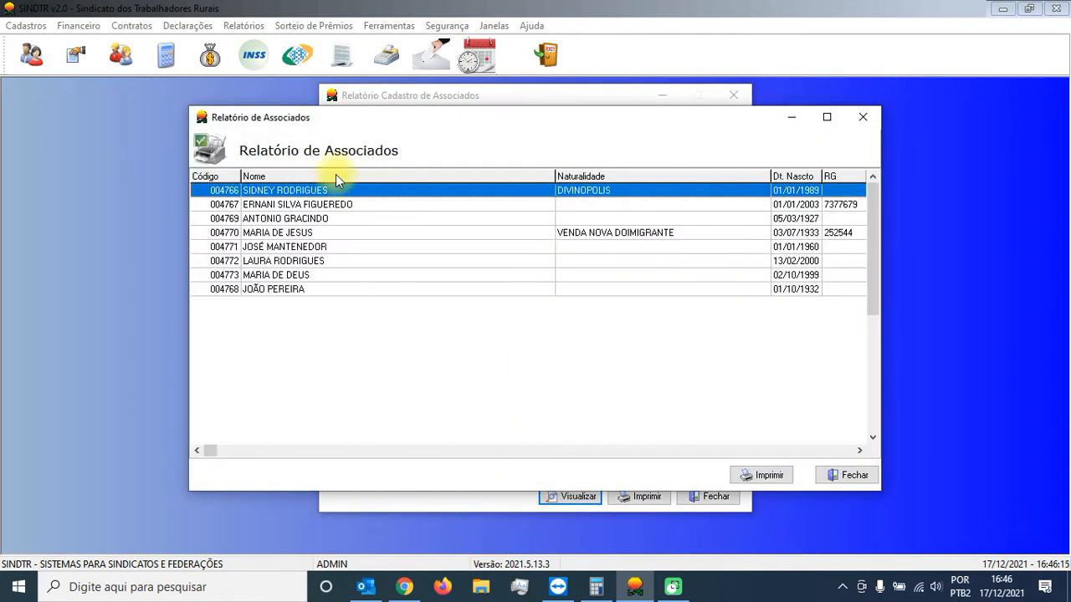
click(336, 176)
click(781, 476)
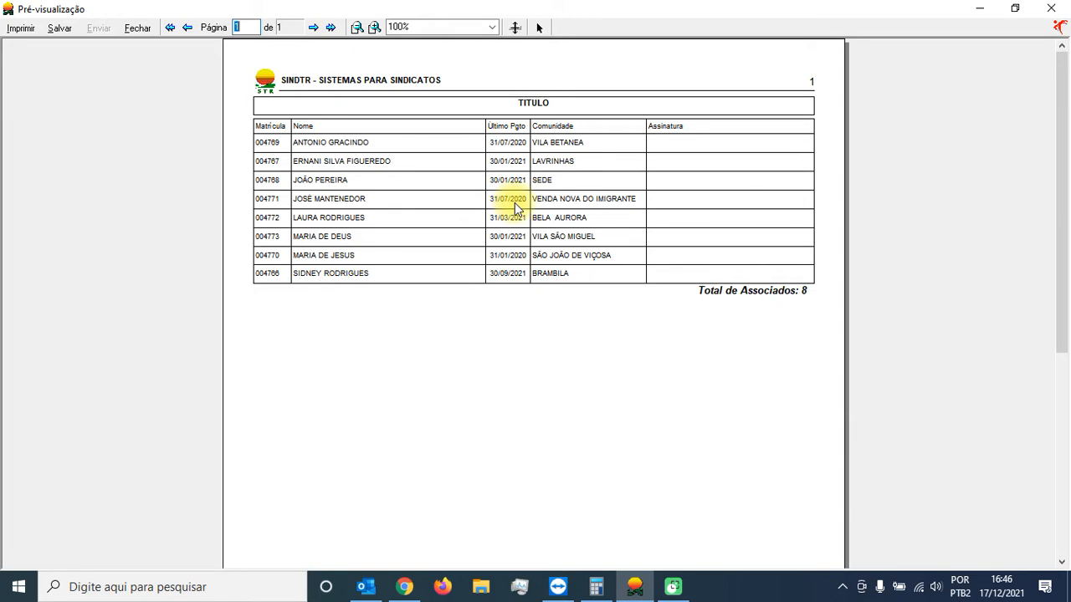
click(138, 29)
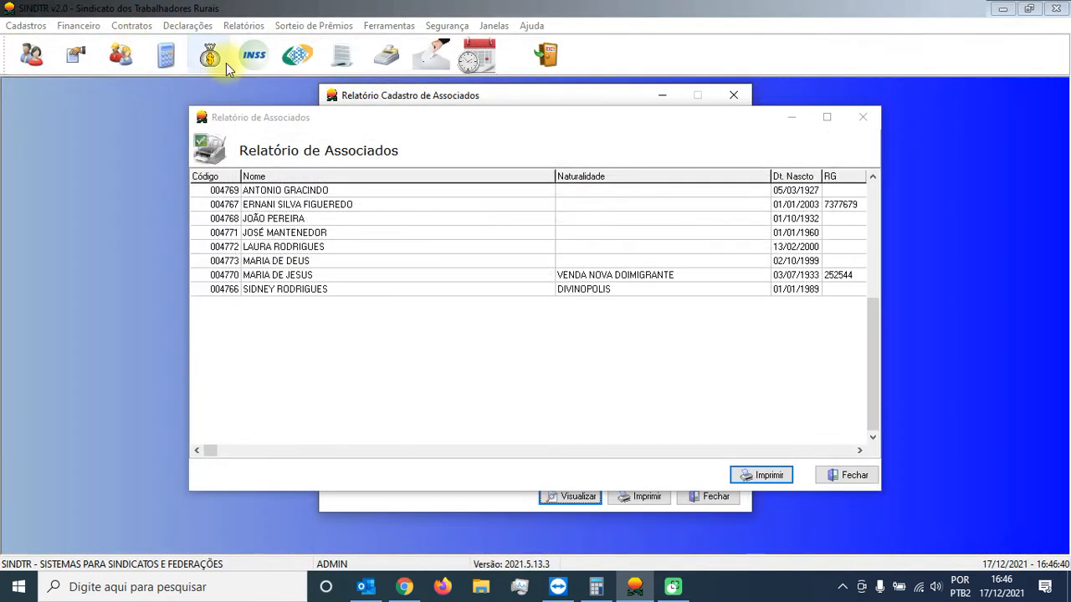
Step: Close the report list, select the Eleições - Listagem report and set its Filiação filter to 01/10/2021
click(830, 475)
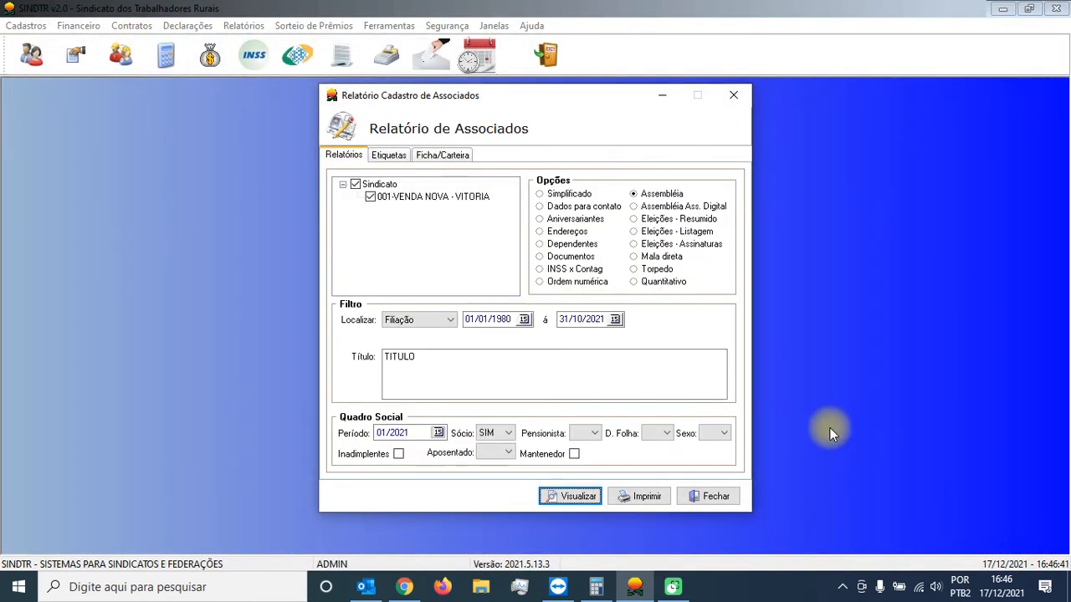
click(661, 231)
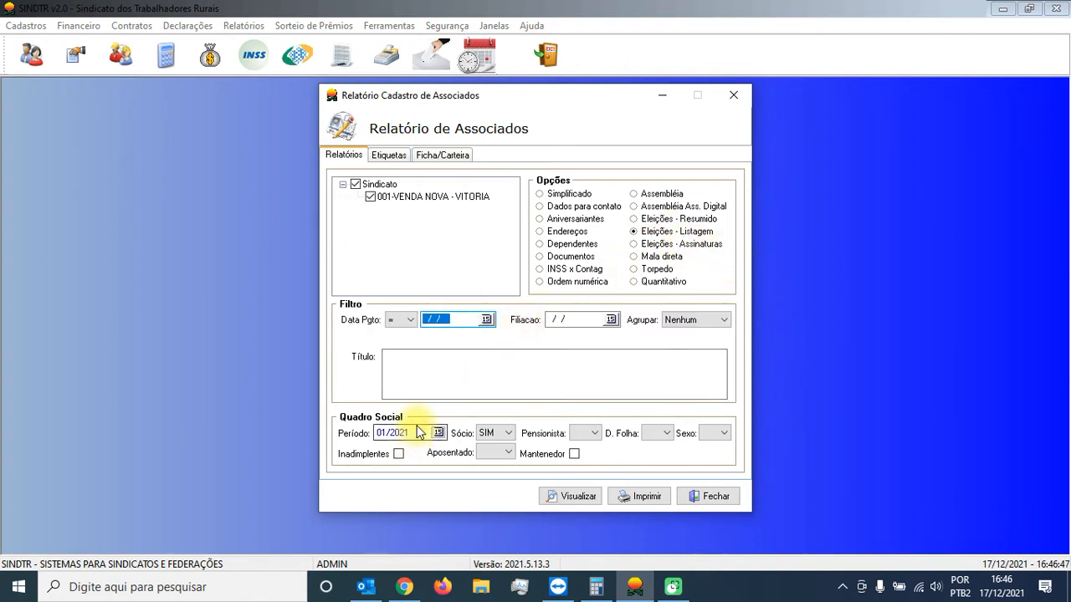
click(594, 321)
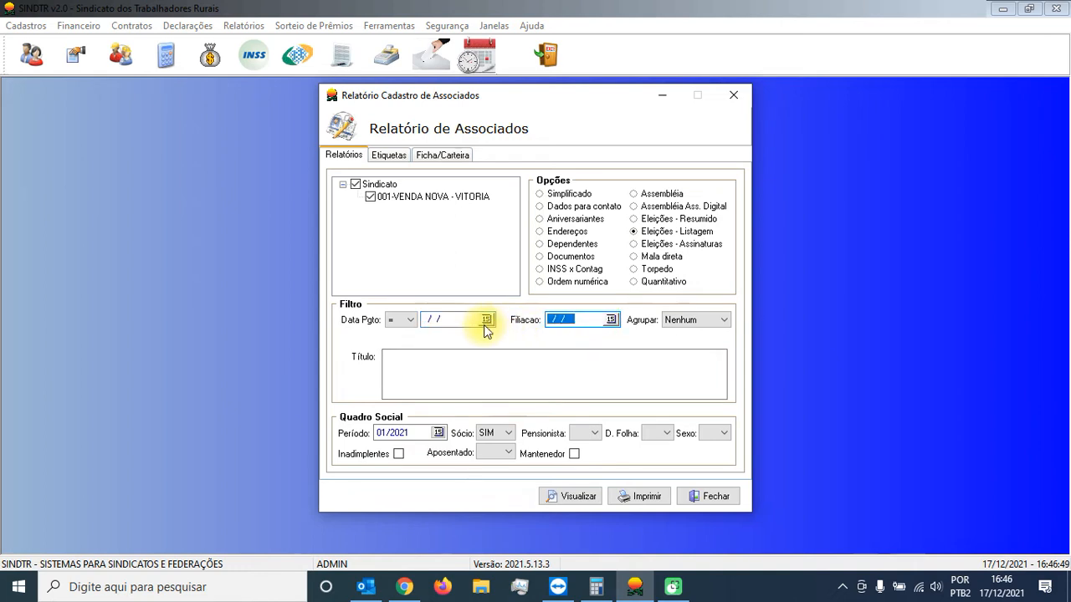
mouse_move(486, 331)
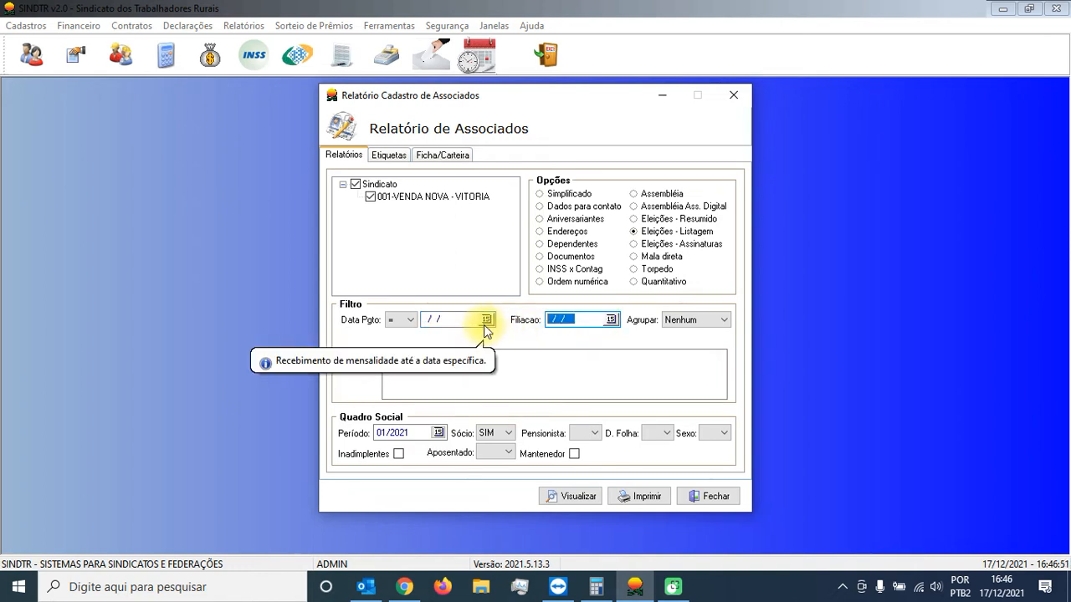
text(01/10/2021)
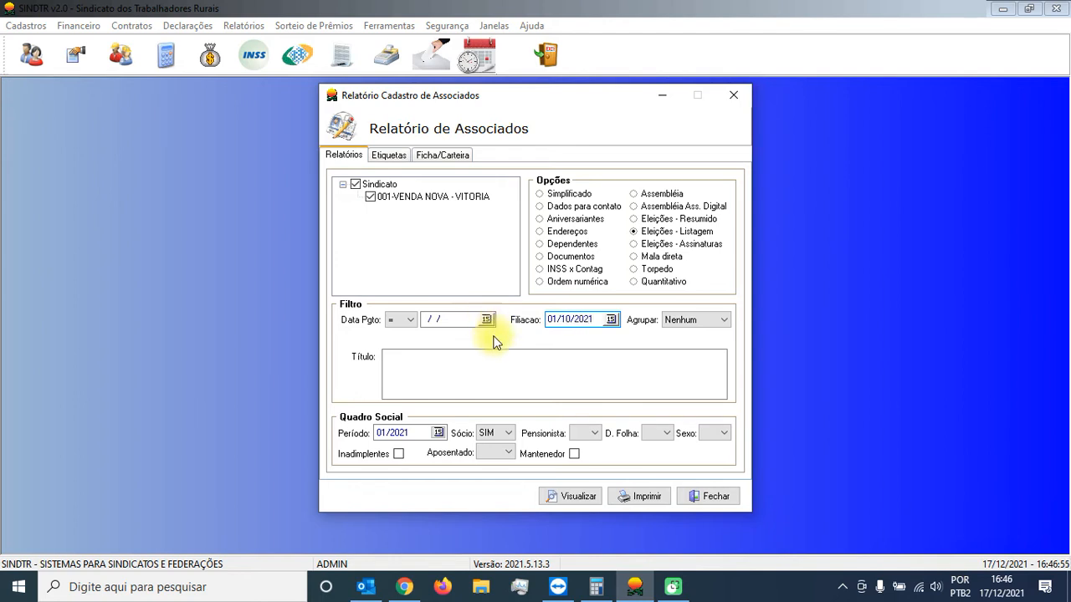
click(401, 433)
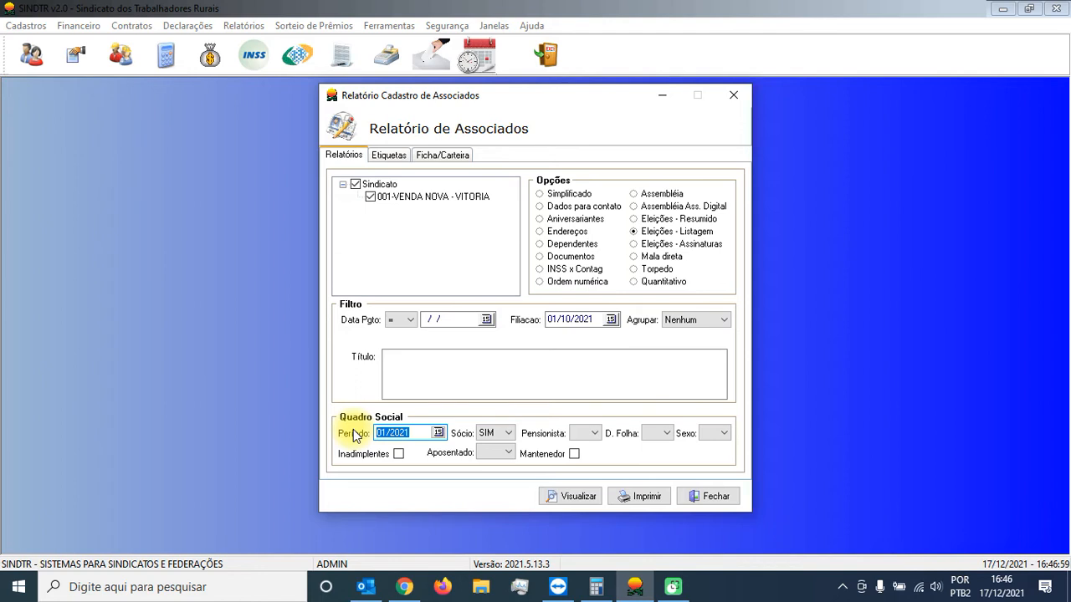
click(436, 374)
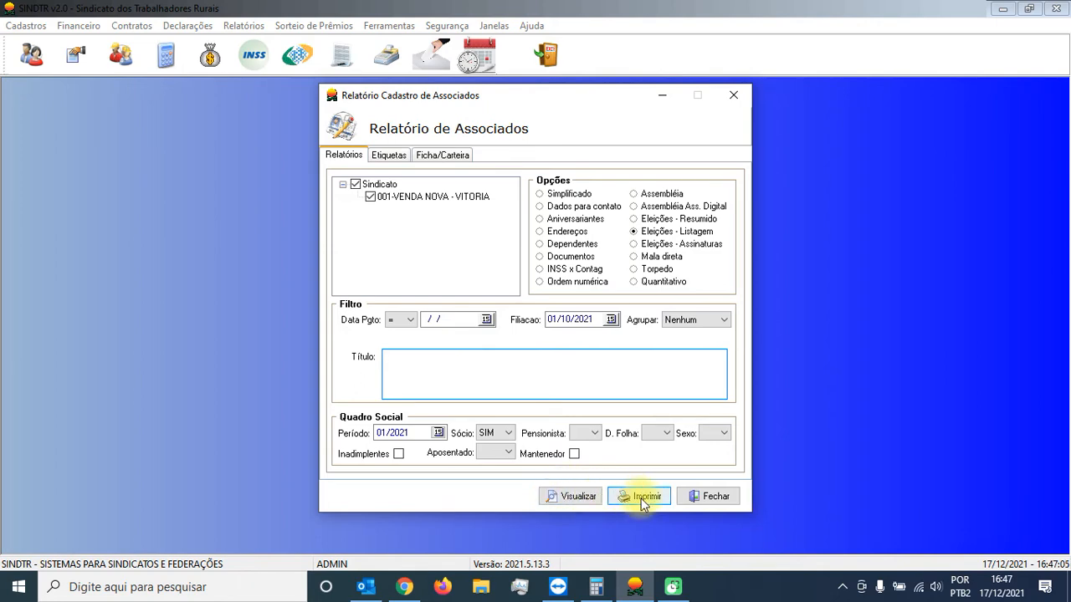
Step: Generate the Eleições - Listagem list, preview its printout, and close both the preview and the list
click(574, 496)
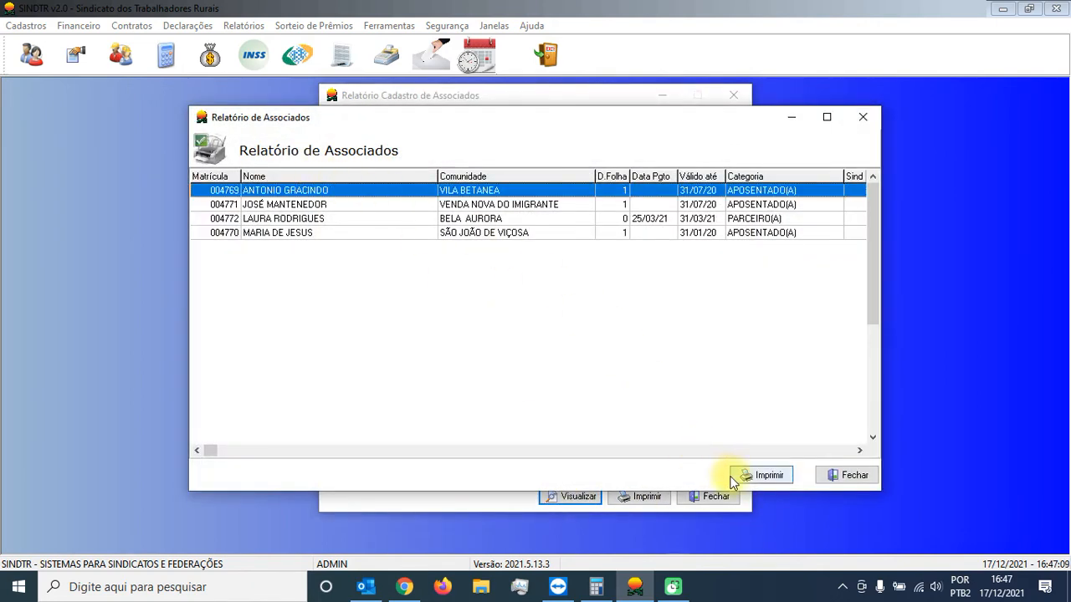
click(762, 475)
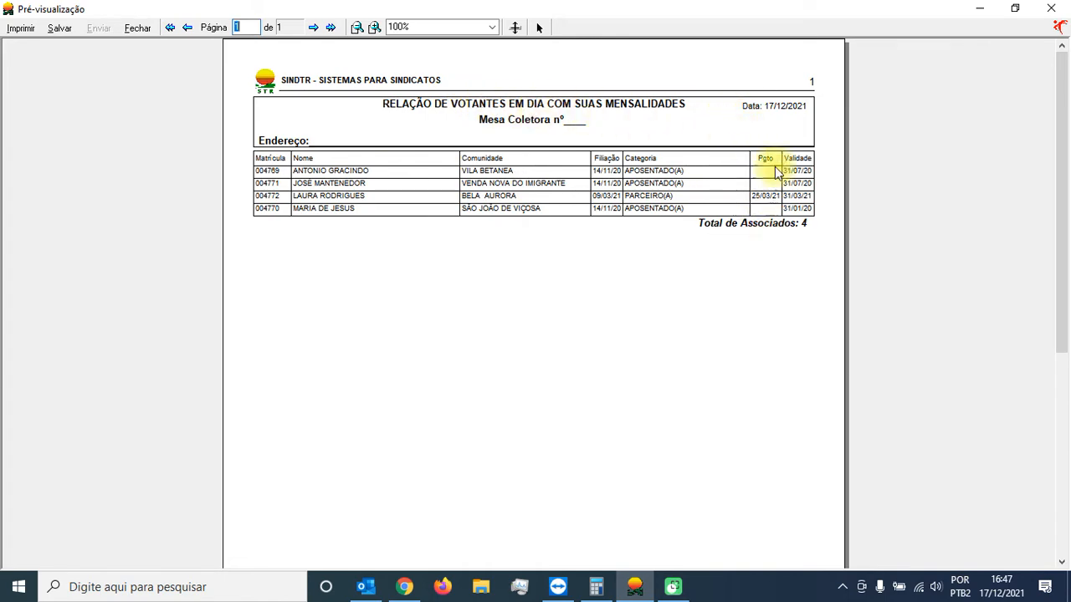
click(140, 29)
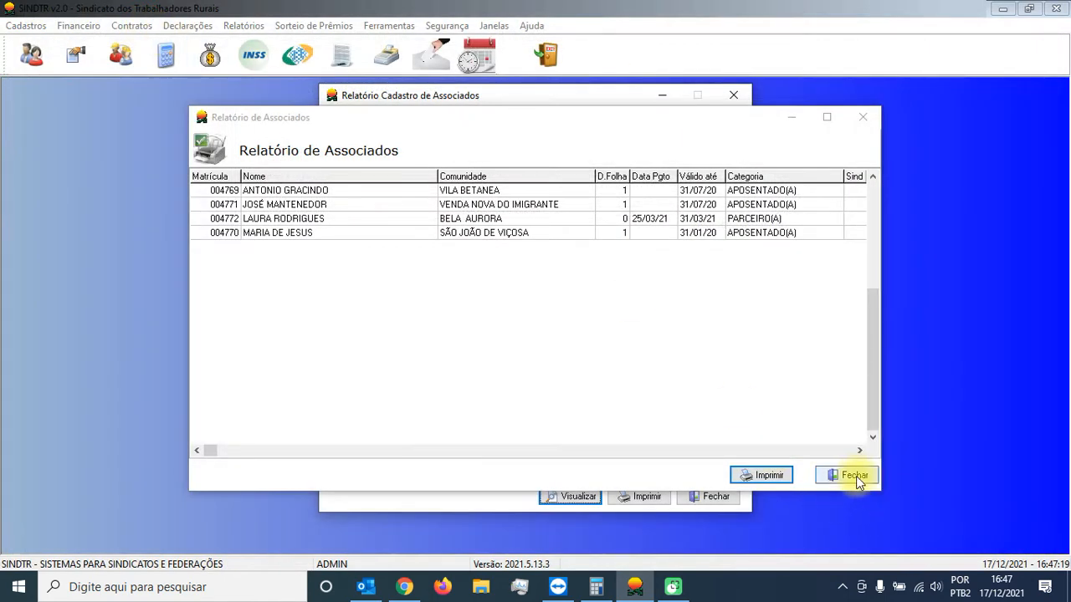
click(846, 539)
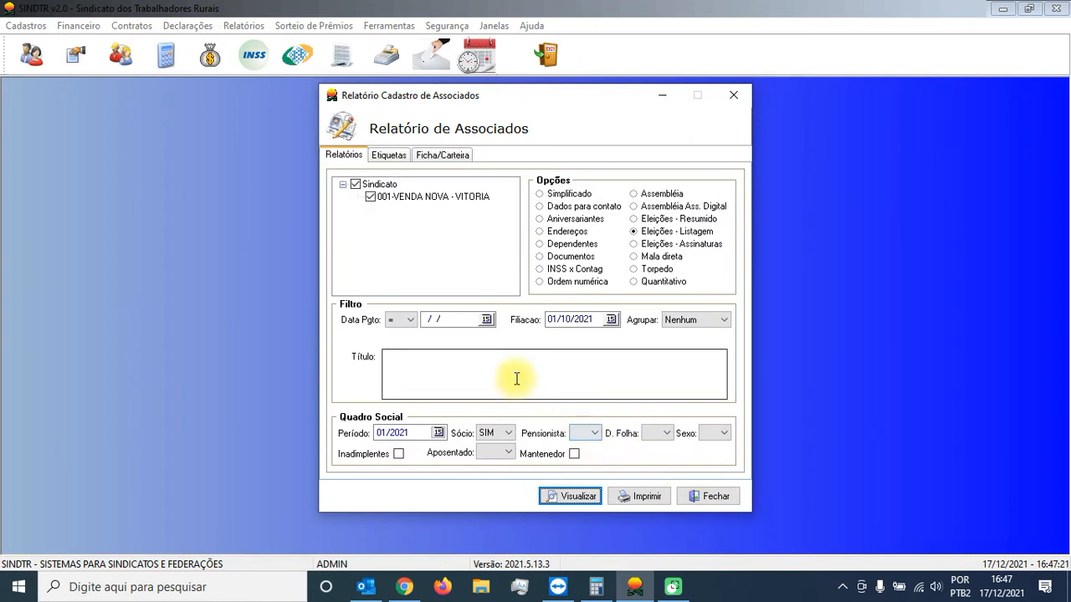
Step: Switch back to the Assembléia report and clear the Período filter
drag(601, 319, 509, 322)
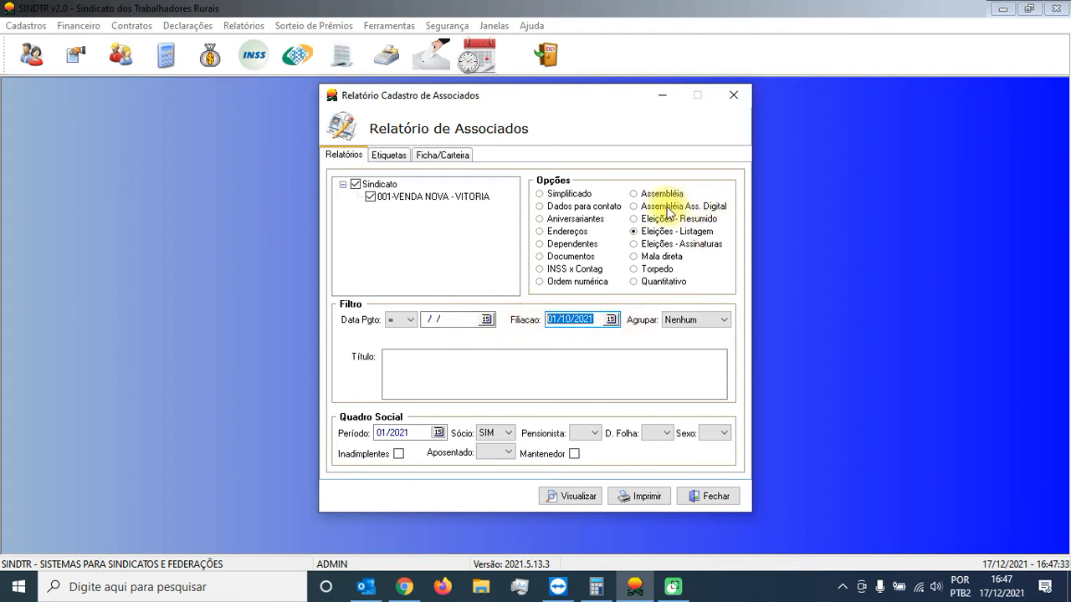
click(657, 198)
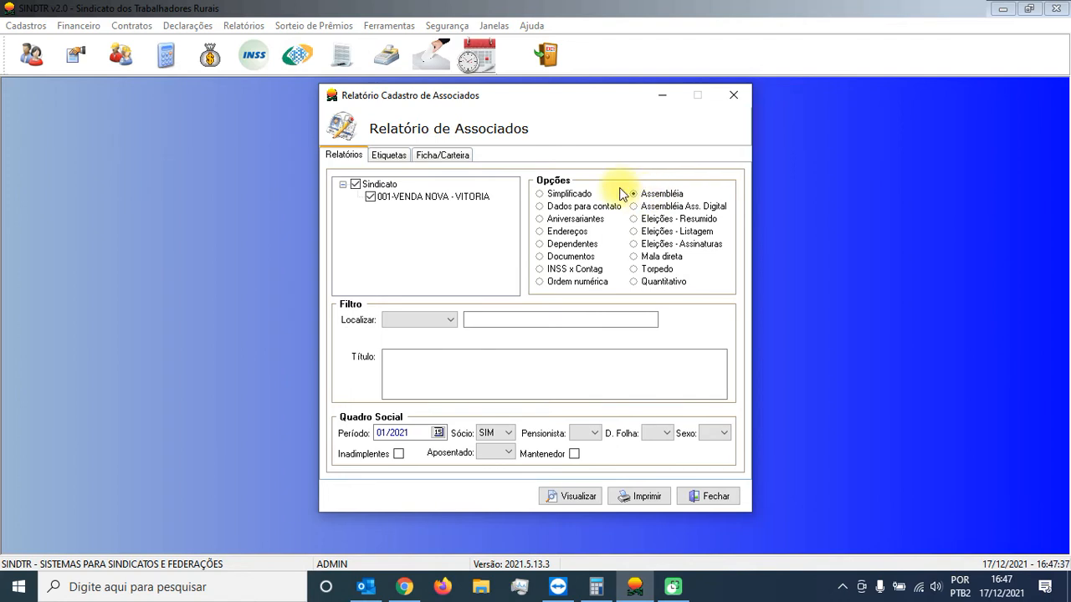
click(616, 320)
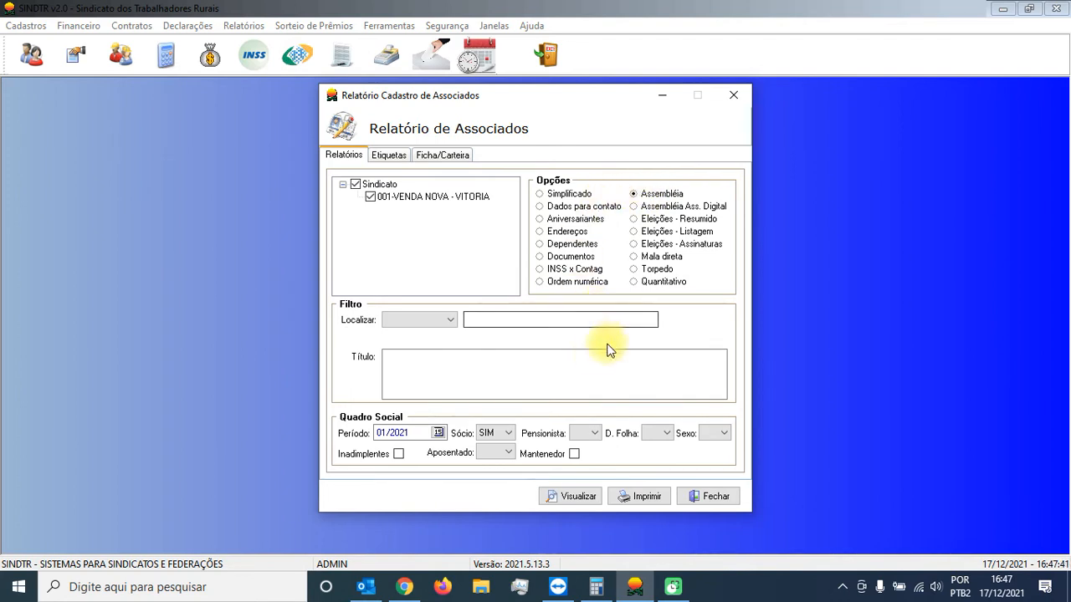
drag(425, 432, 304, 416)
key(BackSpace)
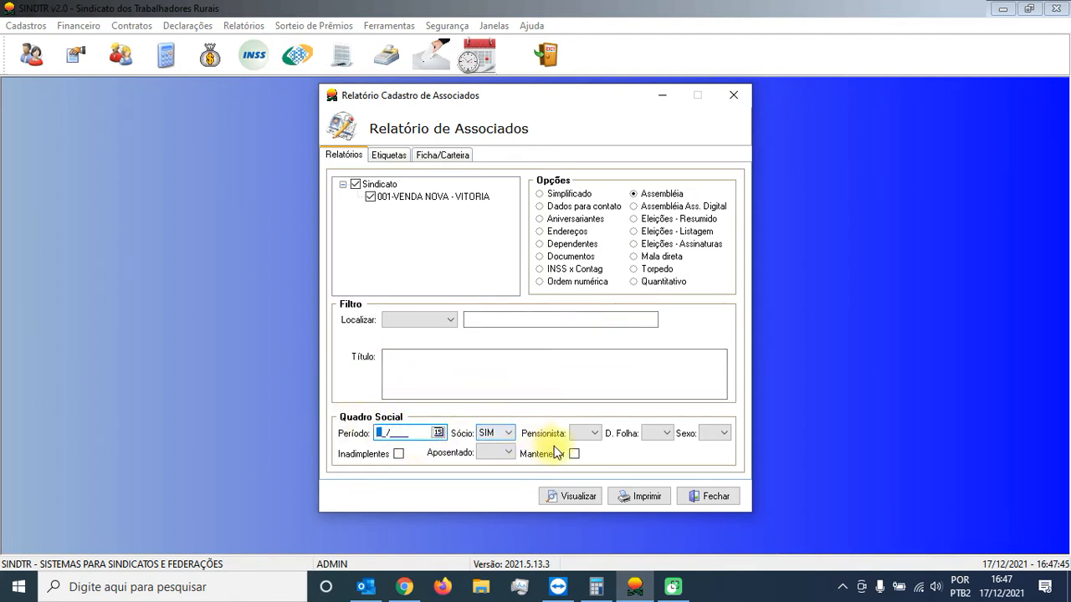
Step: Set the D. Folha filter to S and enter "ASSOCIADOS DO CONVENIO INSS X CONTAG" as the report title
click(666, 433)
click(661, 449)
click(532, 364)
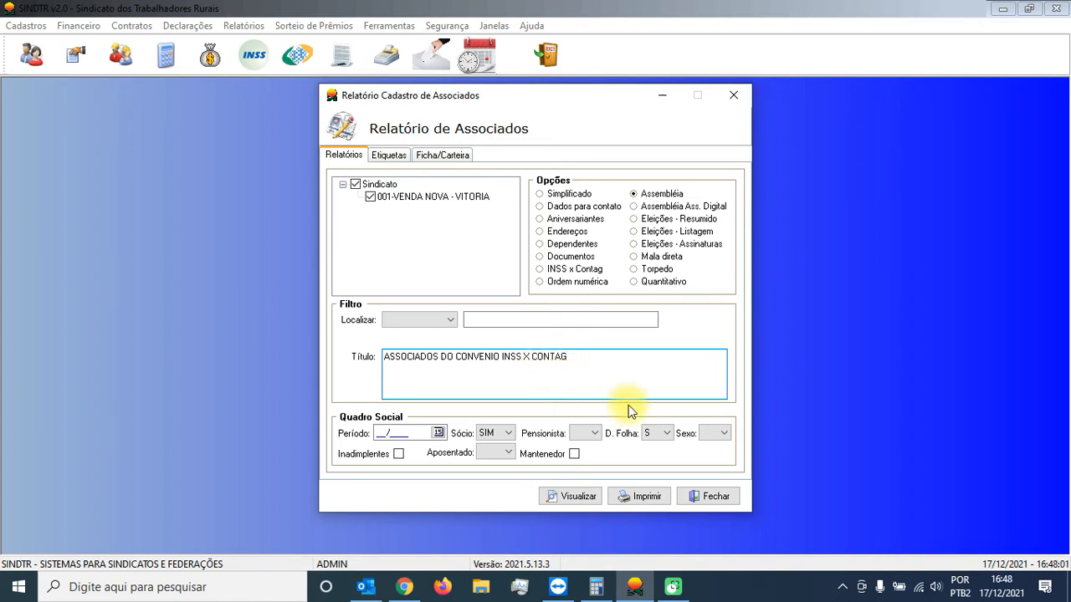
Step: Generate the payroll-deduction associates list sorted by Nome, preview its printout, and close both the preview and the list
click(569, 496)
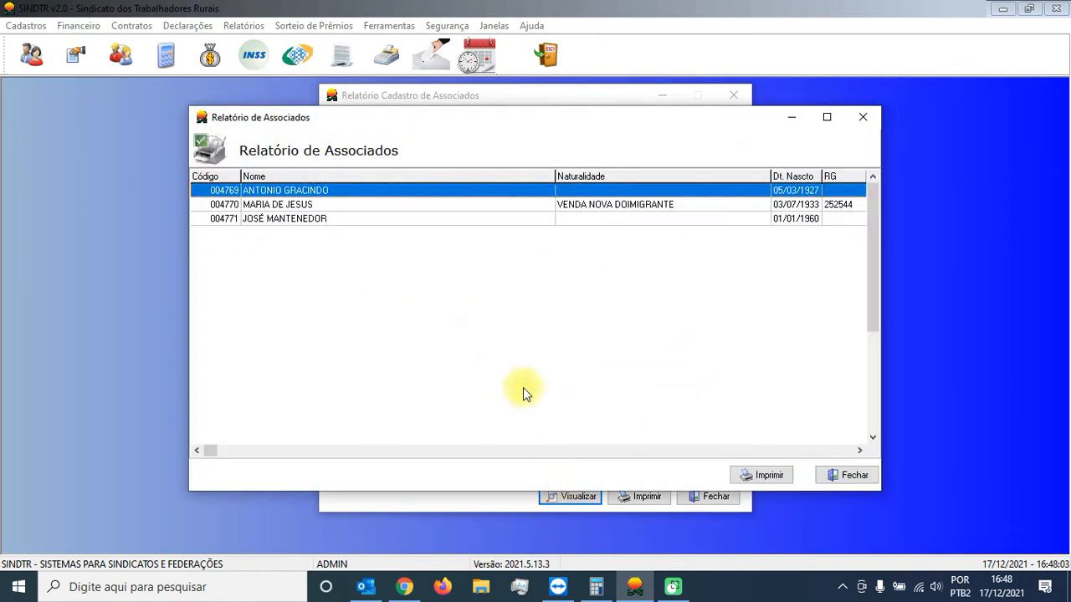
click(311, 174)
click(762, 481)
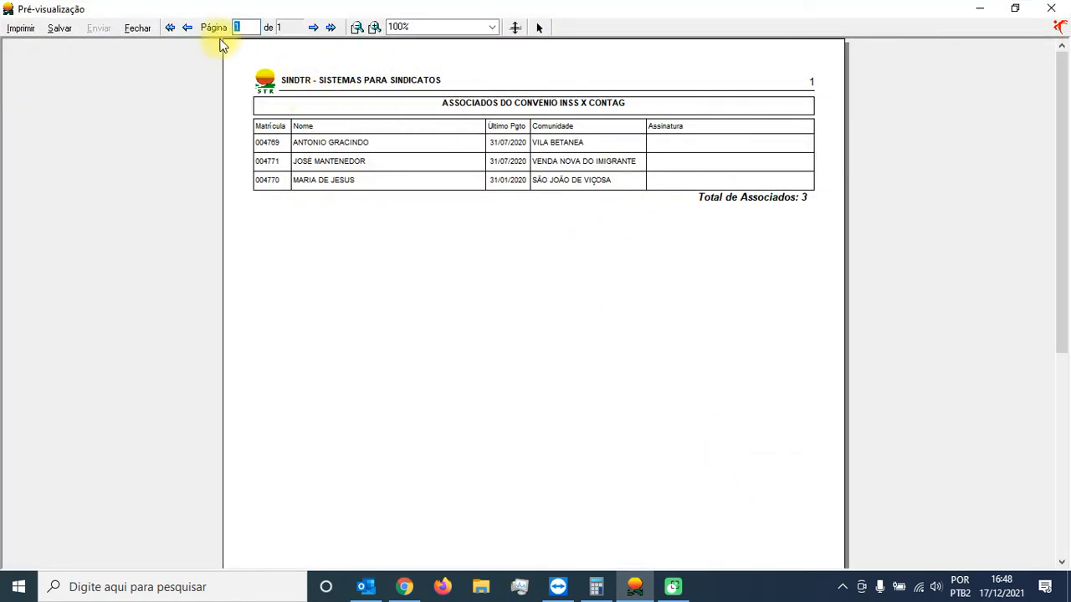
click(138, 28)
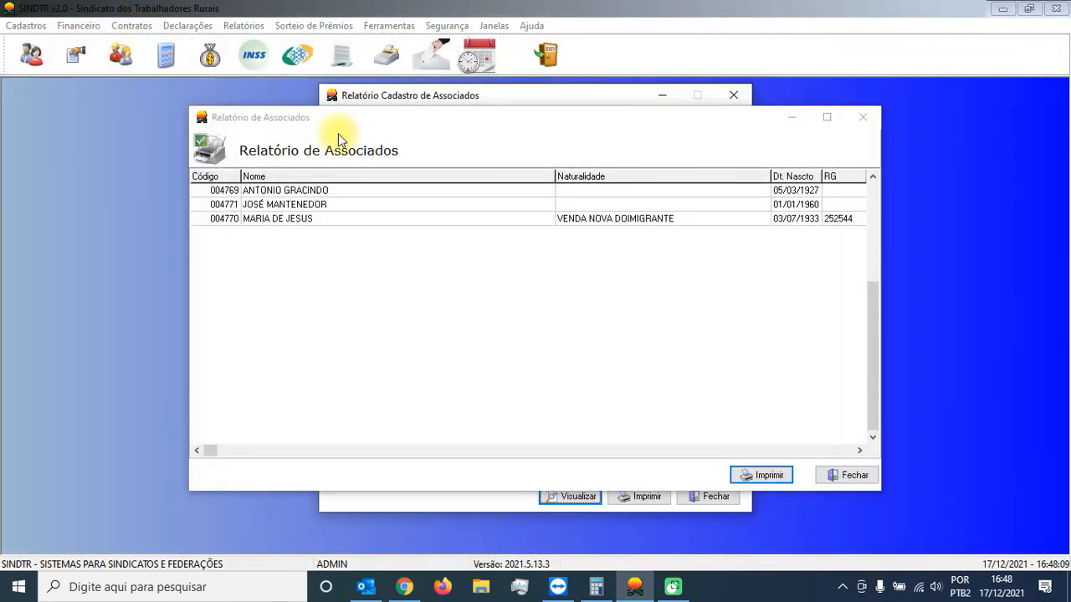
click(847, 475)
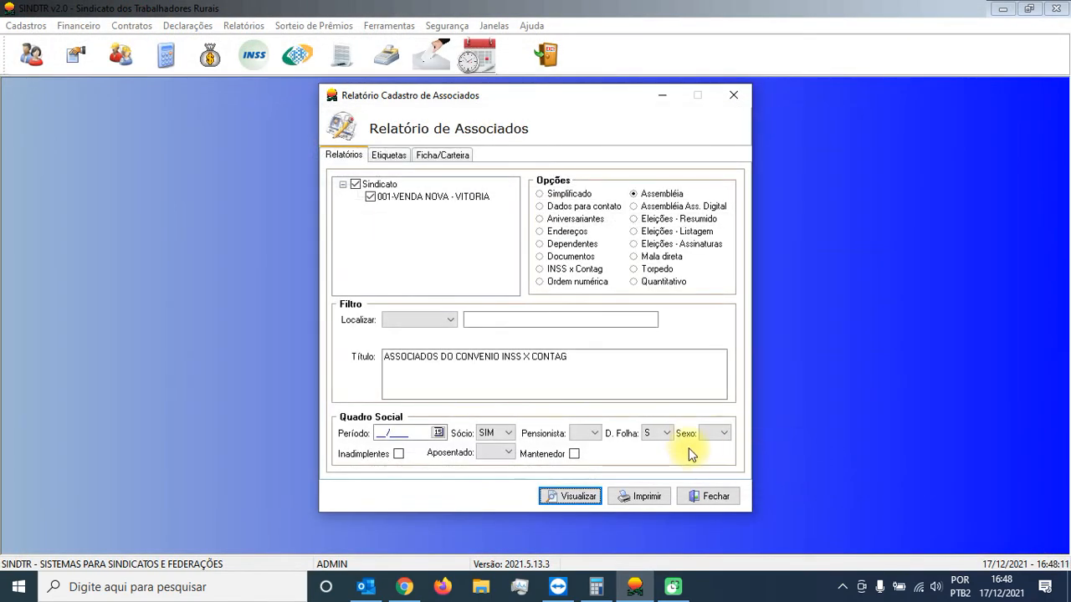
Step: Clear the D. Folha filter, select the Documentos report and filter it by Data Nascto
click(668, 436)
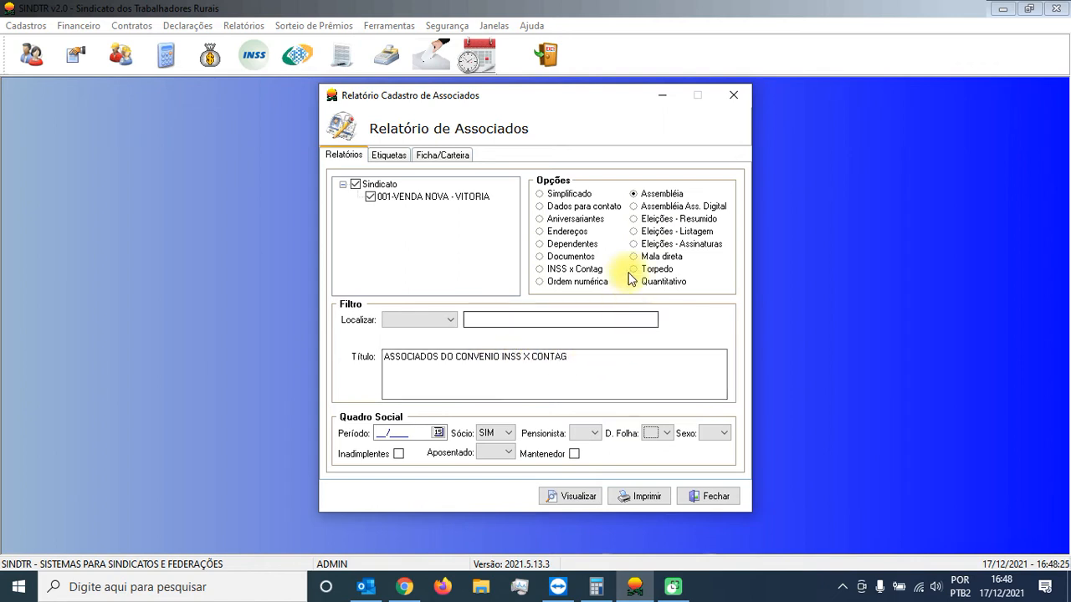
click(584, 259)
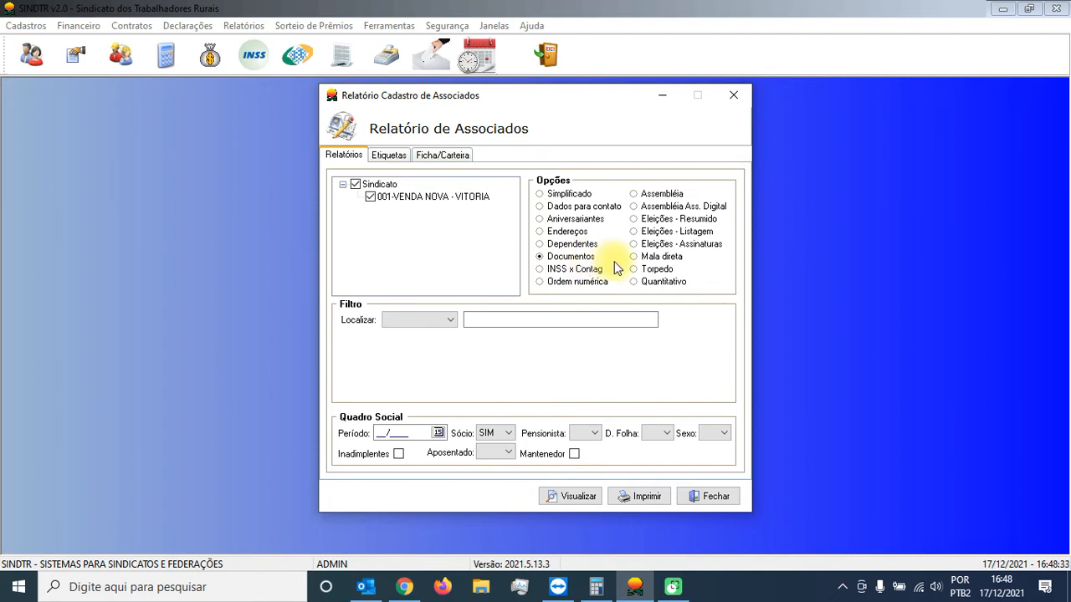
click(448, 319)
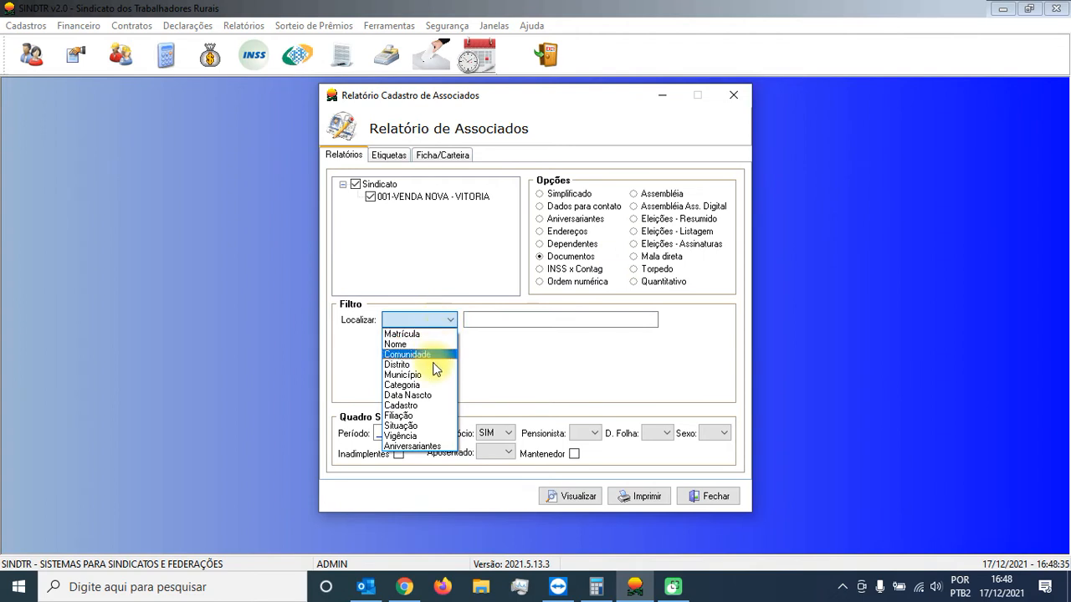
click(428, 397)
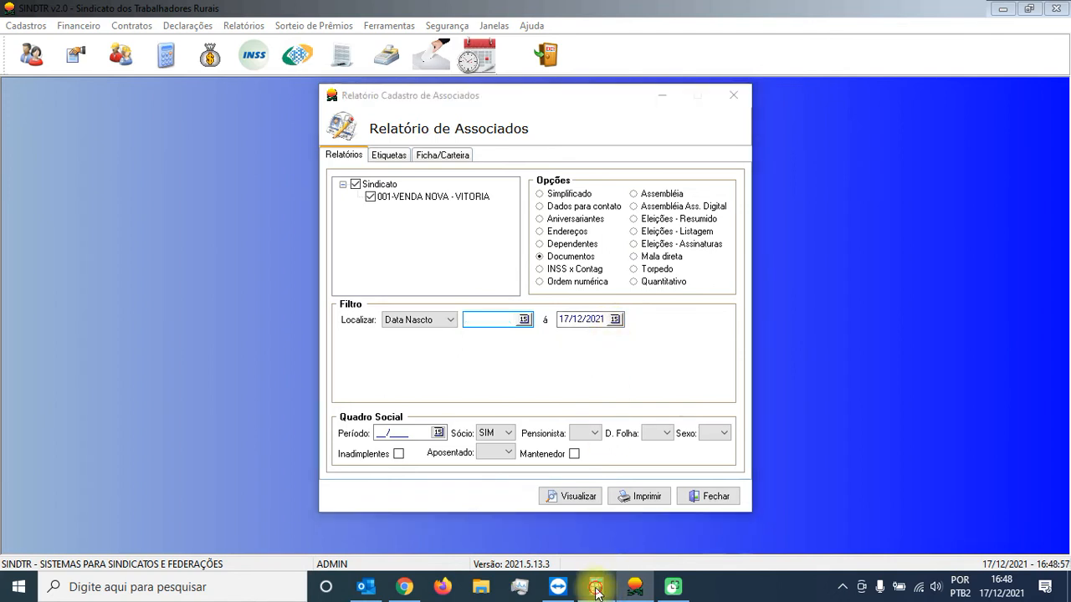
Step: Switch to the Calculator and compute 2021 minus 32
click(596, 588)
key(Escape)
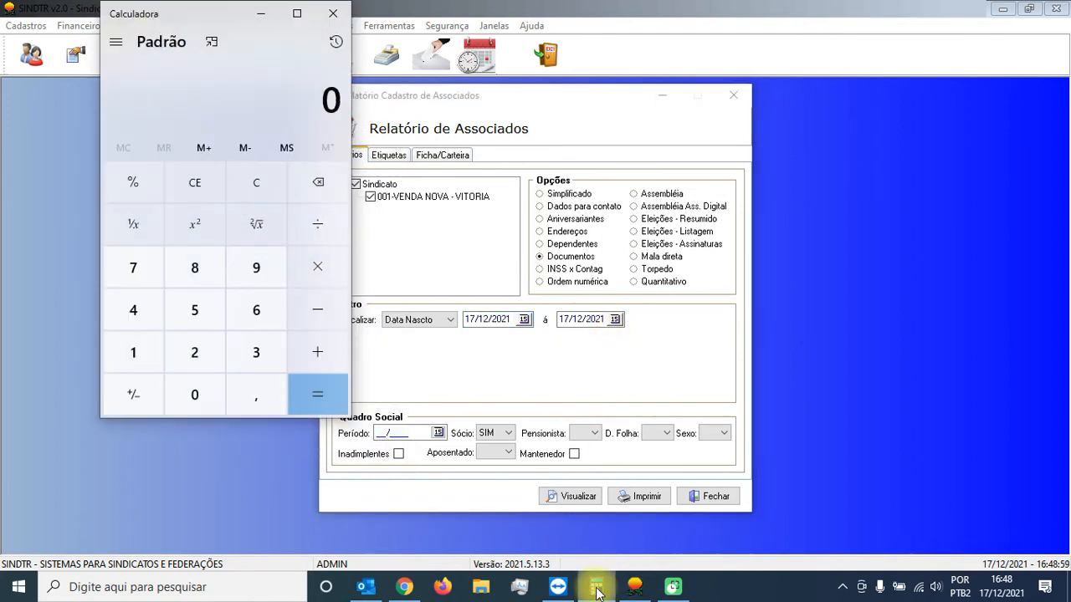
text(2021)
key(minus)
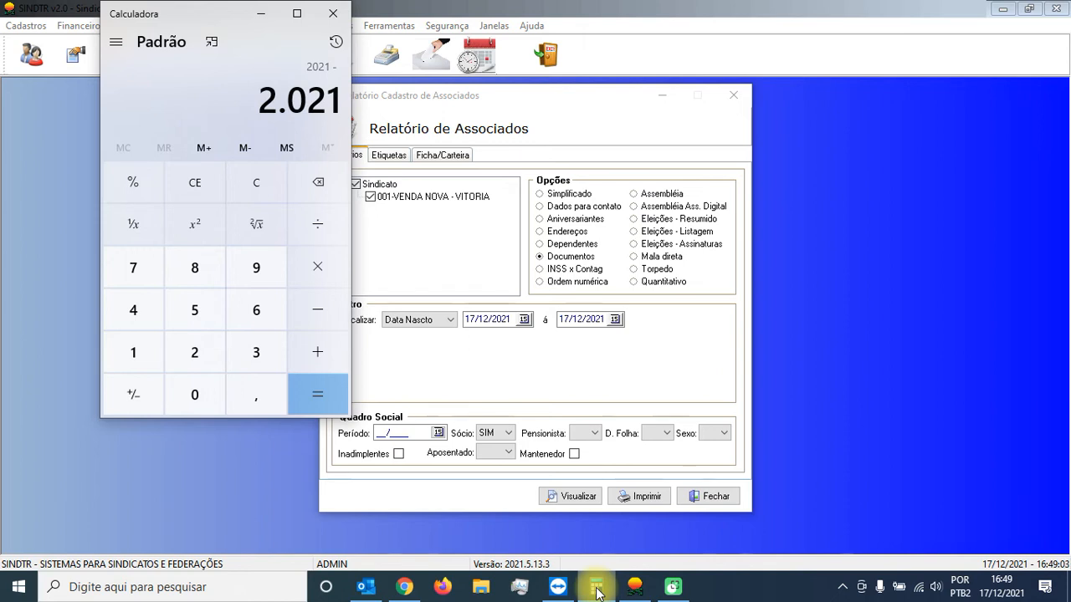
text(32)
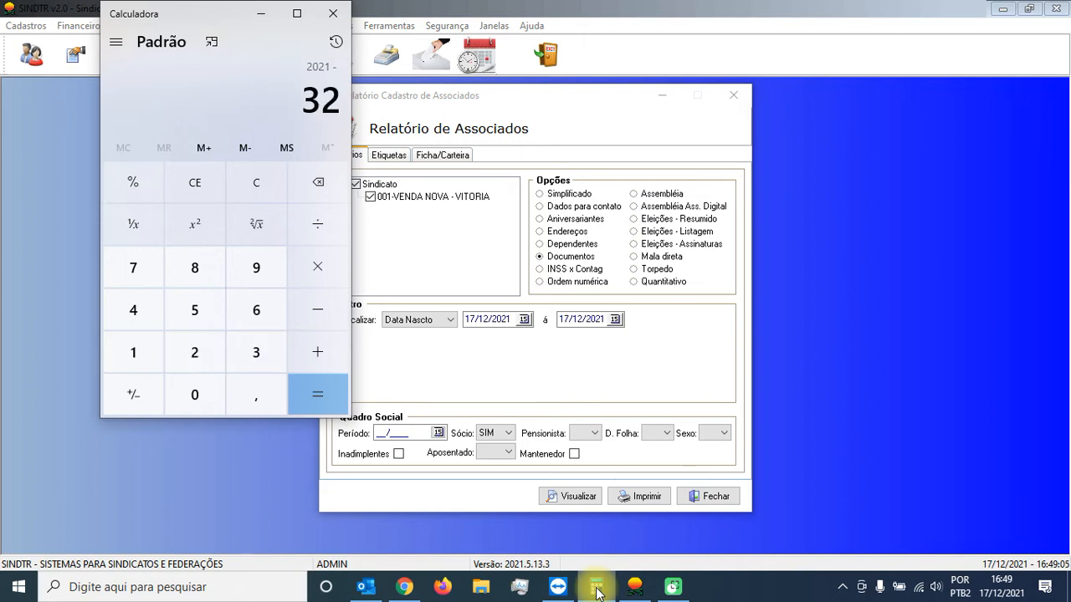
key(Return)
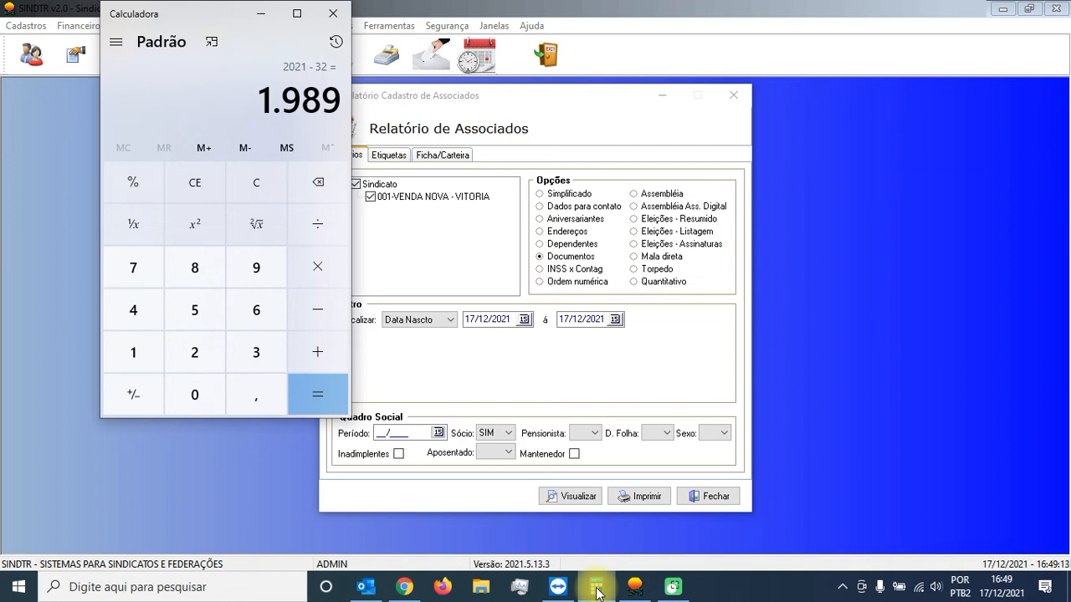
Step: Clear the calculation, compute 2021 minus 55, and minimize the Calculator
key(Escape)
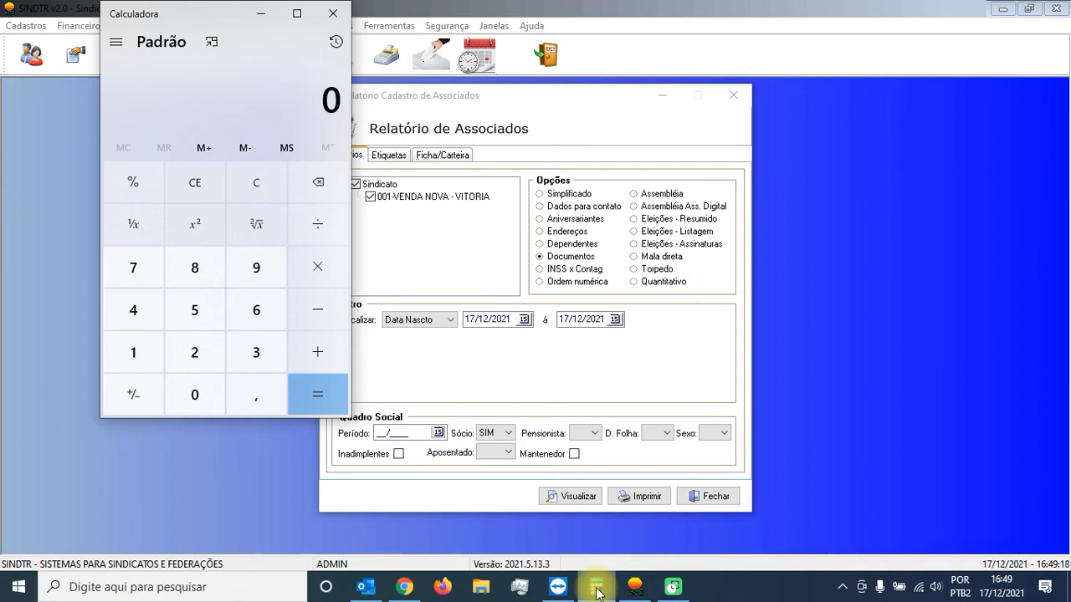
text(2021)
key(minus)
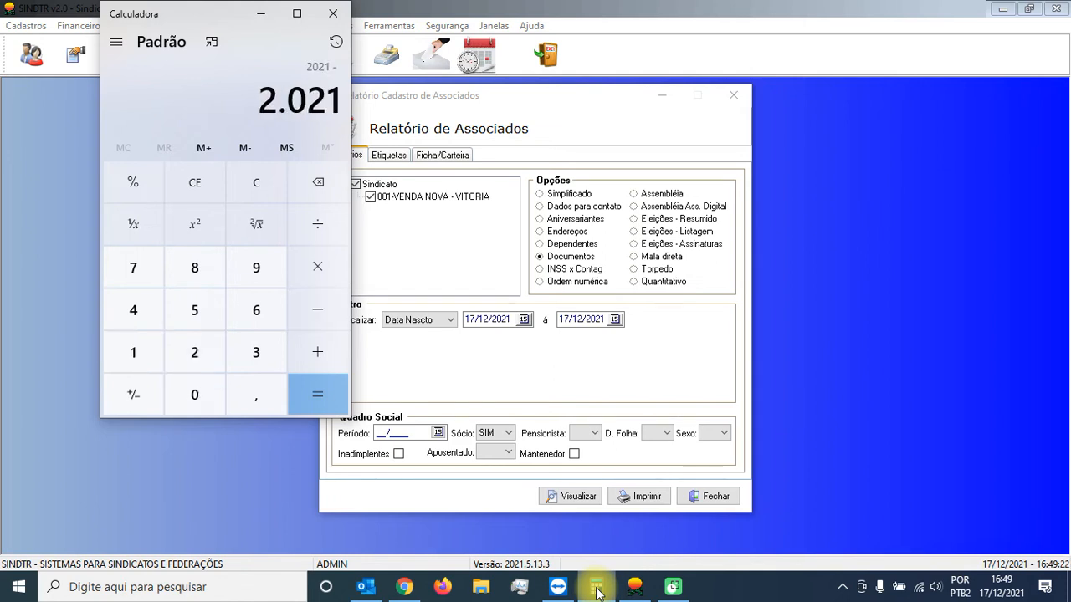
text(55)
key(Return)
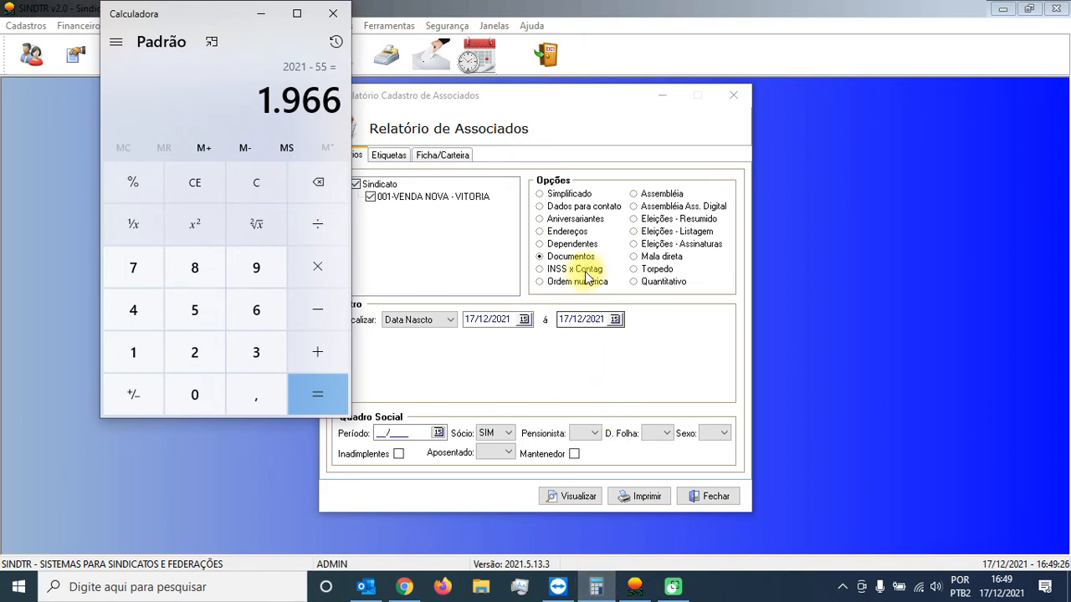
click(267, 15)
Step: Set the Data Nascto filter range from 01/01/1966 to 17/12/1966
text(01/0)
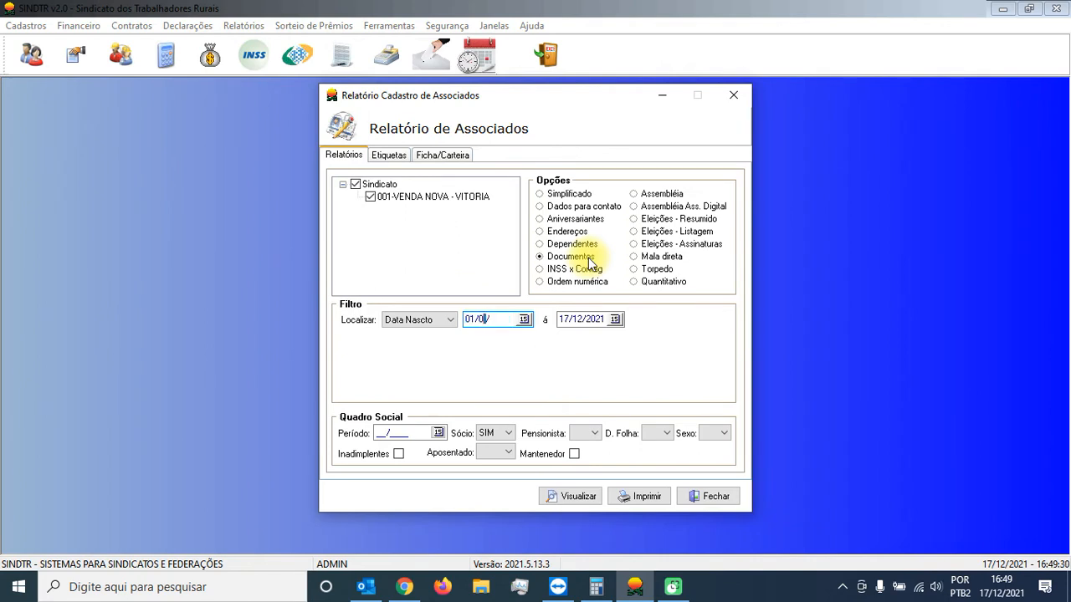
text(1/1966)
key(Tab)
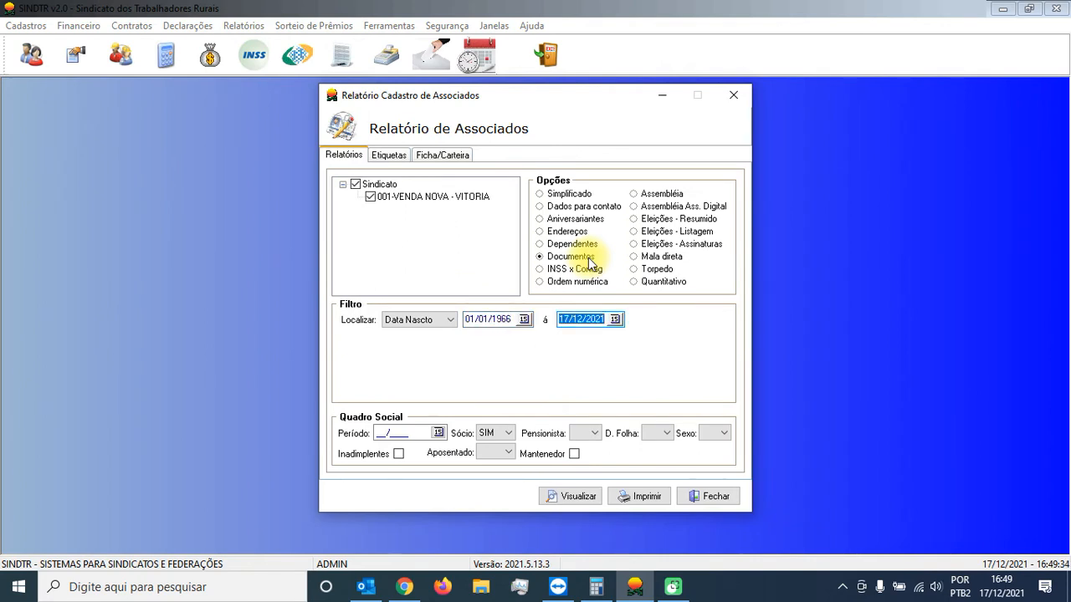
text(17/12/1966)
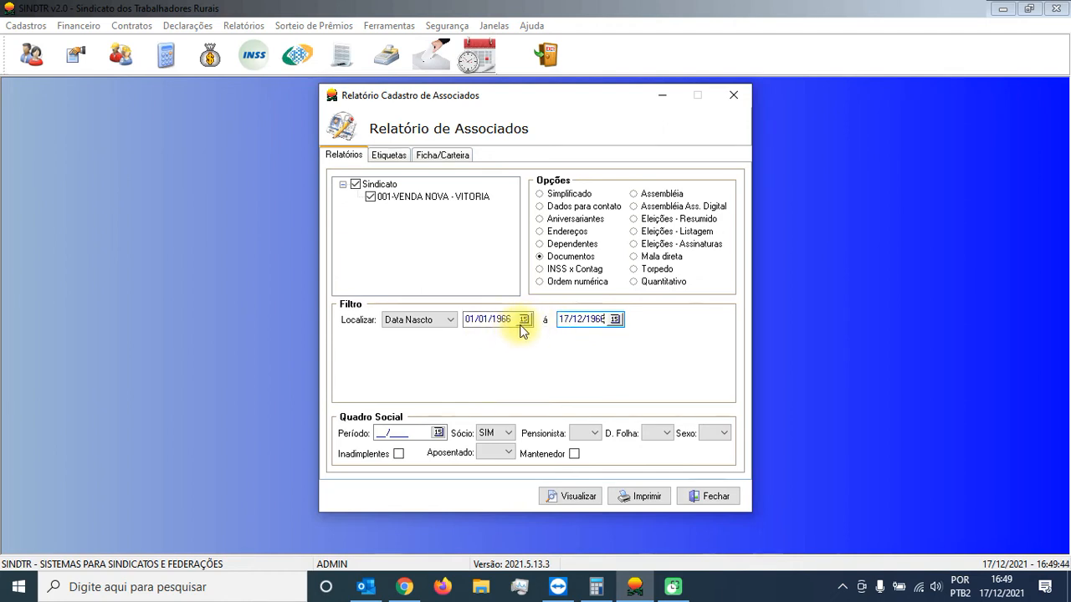
Step: Set the Sexo filter to F, generate the Documentos list of associates and close it
click(723, 433)
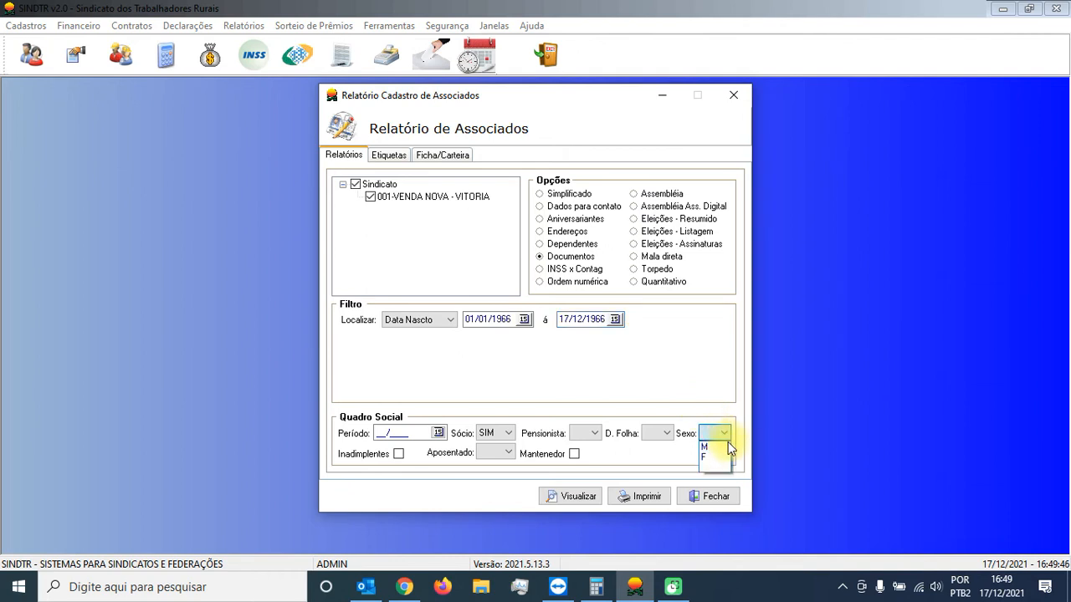
click(719, 448)
click(721, 435)
click(718, 457)
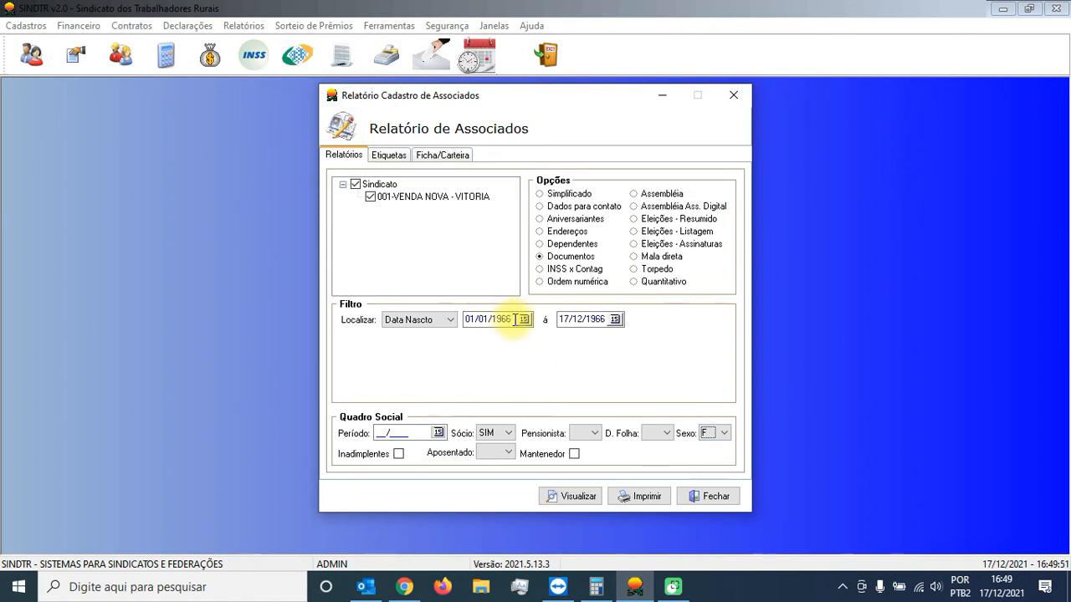
click(408, 434)
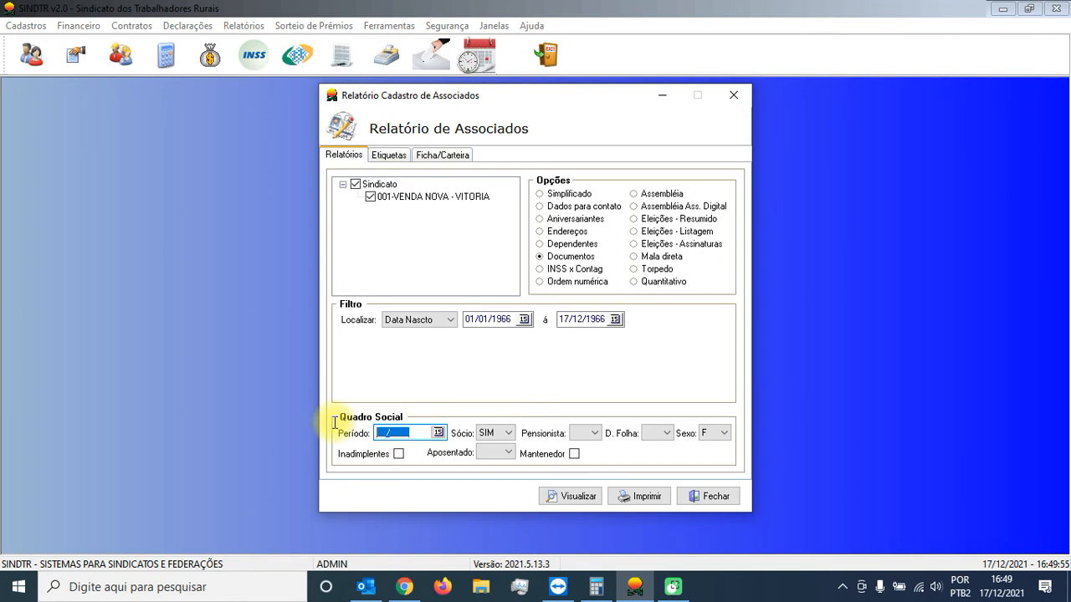
click(577, 497)
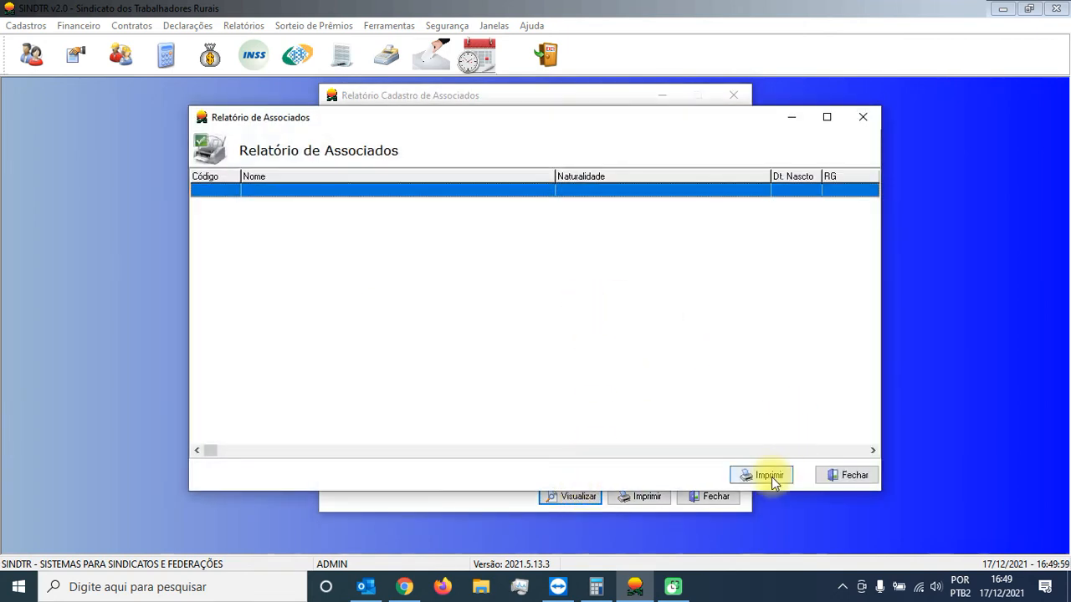
click(845, 471)
Step: Open the third associate in Cadastro de Associados for editing and replace the date of birth
click(31, 53)
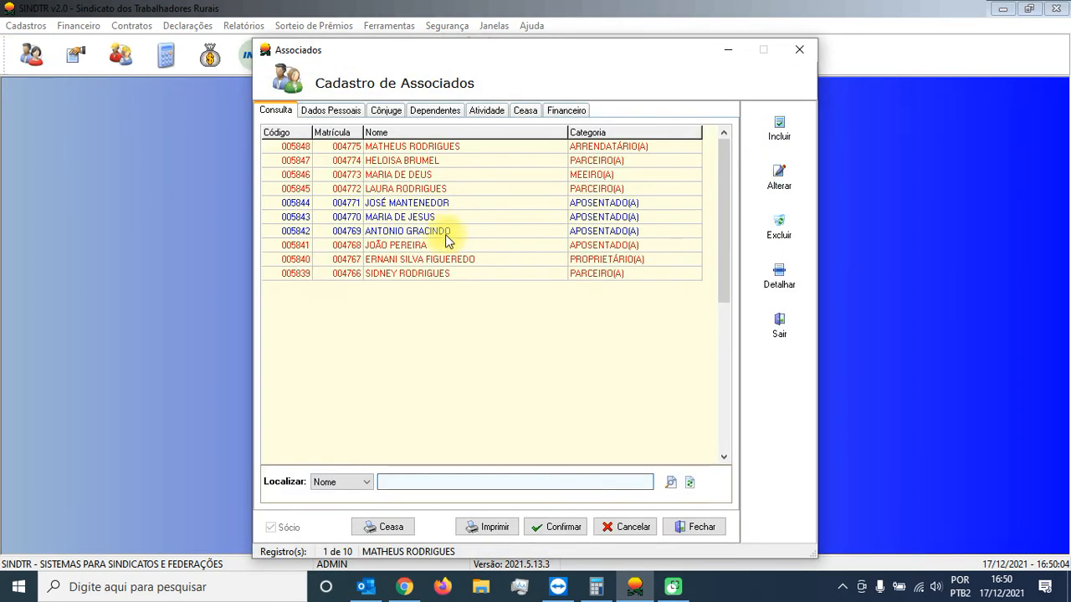
click(411, 174)
click(780, 180)
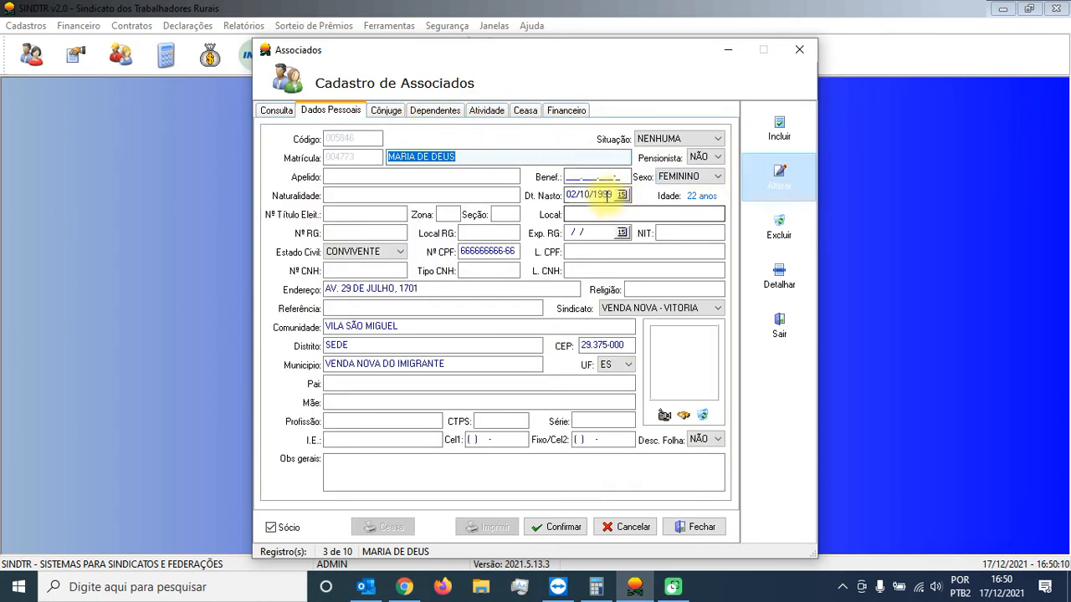
click(609, 193)
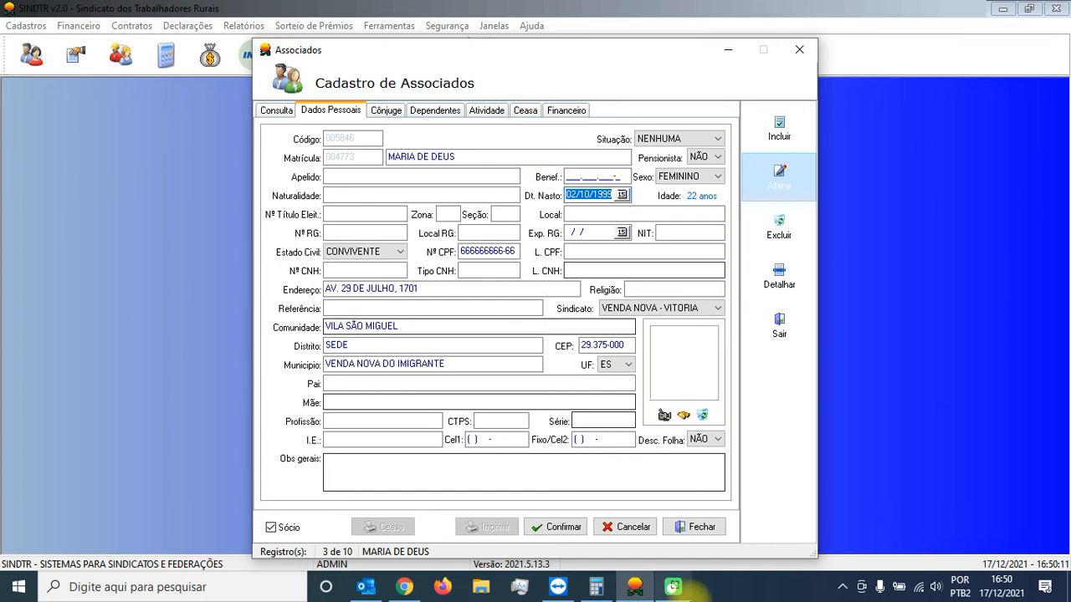
click(596, 587)
click(595, 588)
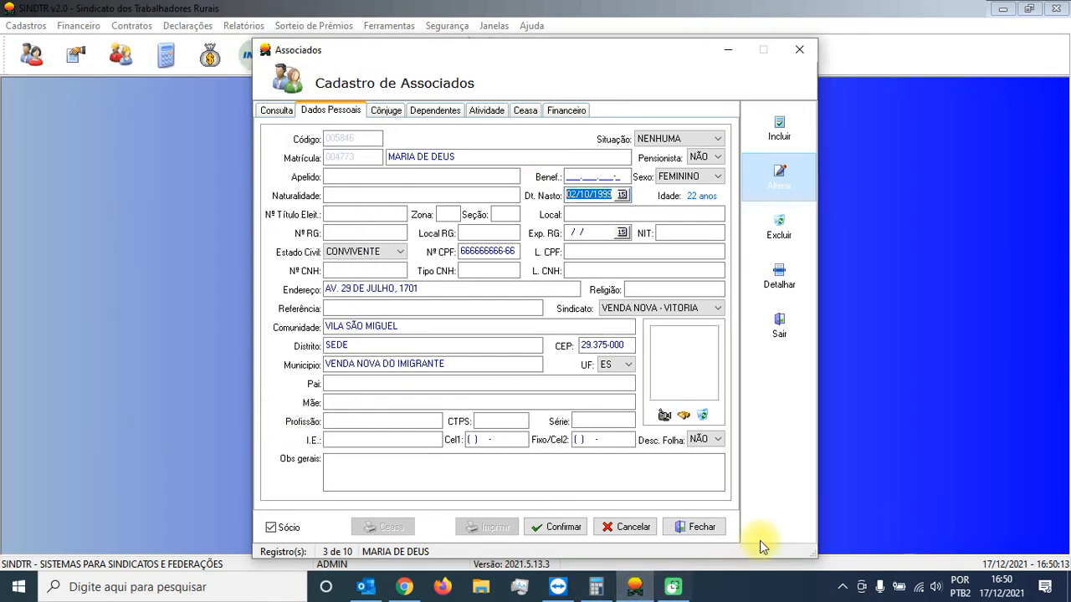
text(0)
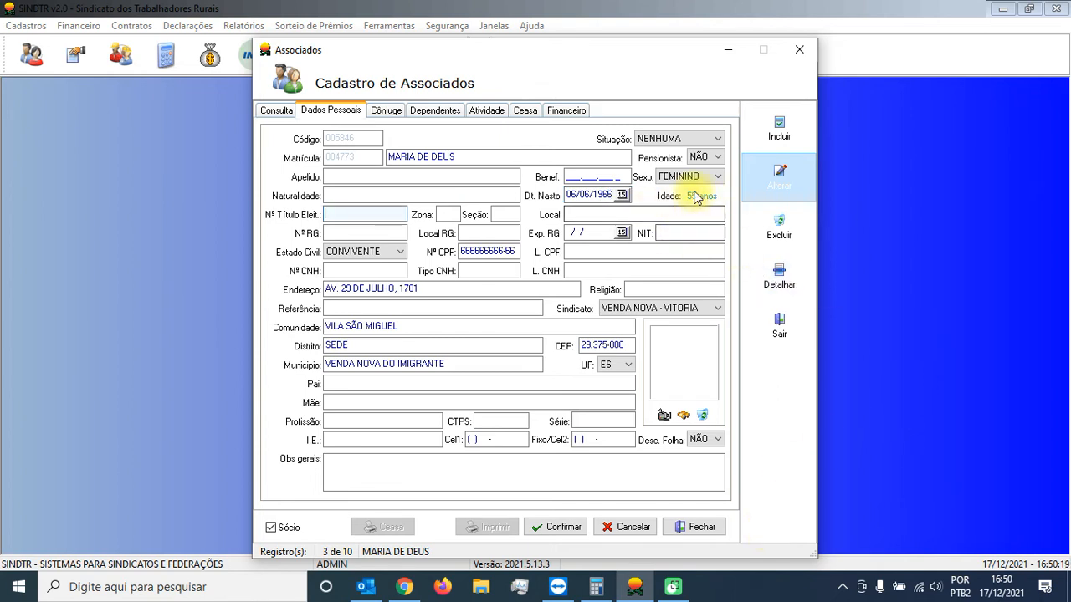
Step: Choose the associate's registration type under Inscrição Social, save the record and close the associates register
click(551, 525)
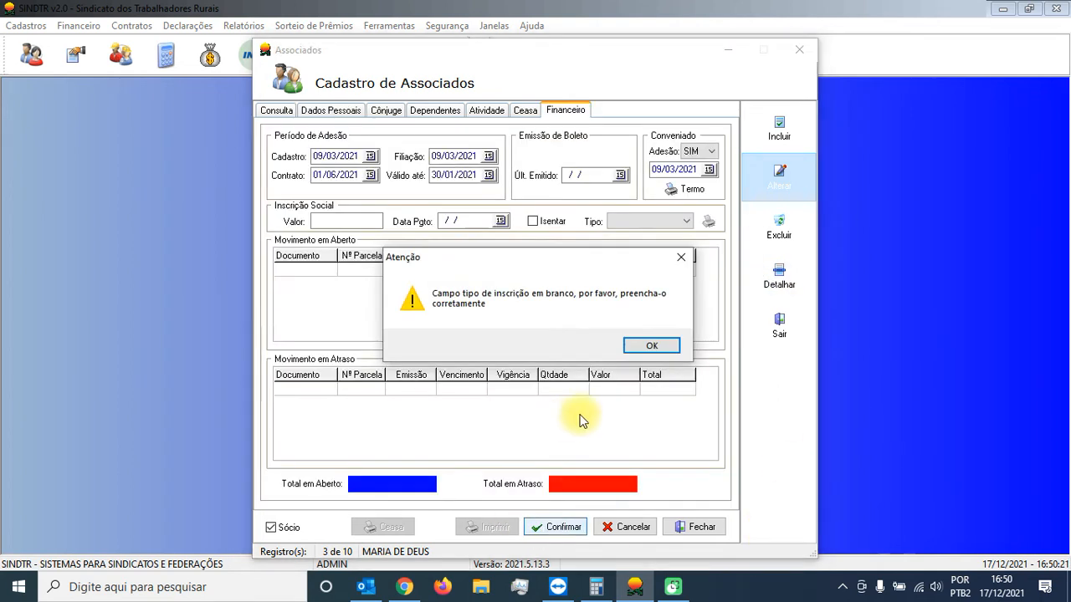
click(681, 346)
click(670, 222)
click(653, 233)
click(579, 522)
click(619, 348)
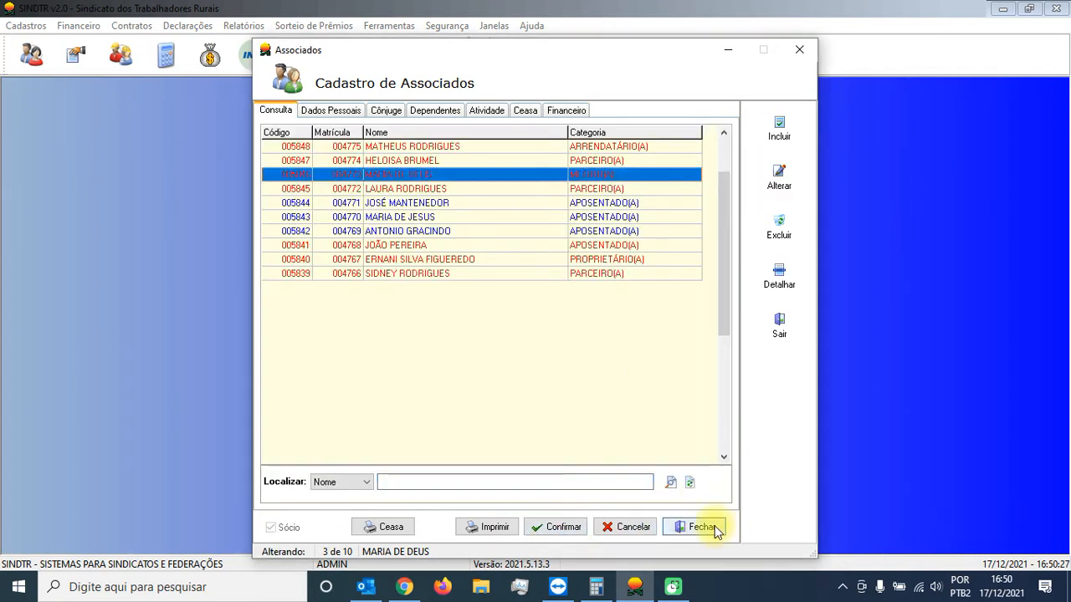
click(700, 520)
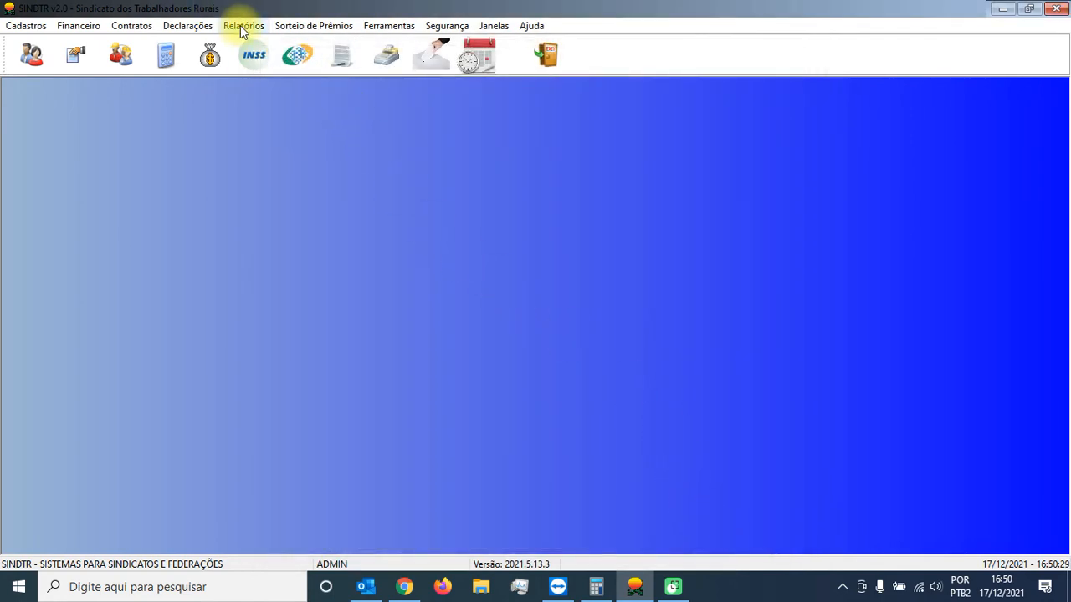
Step: Reopen the associates report, generate the filtered list, preview its printout, and close both the preview and the list
click(241, 25)
mouse_move(374, 45)
click(521, 46)
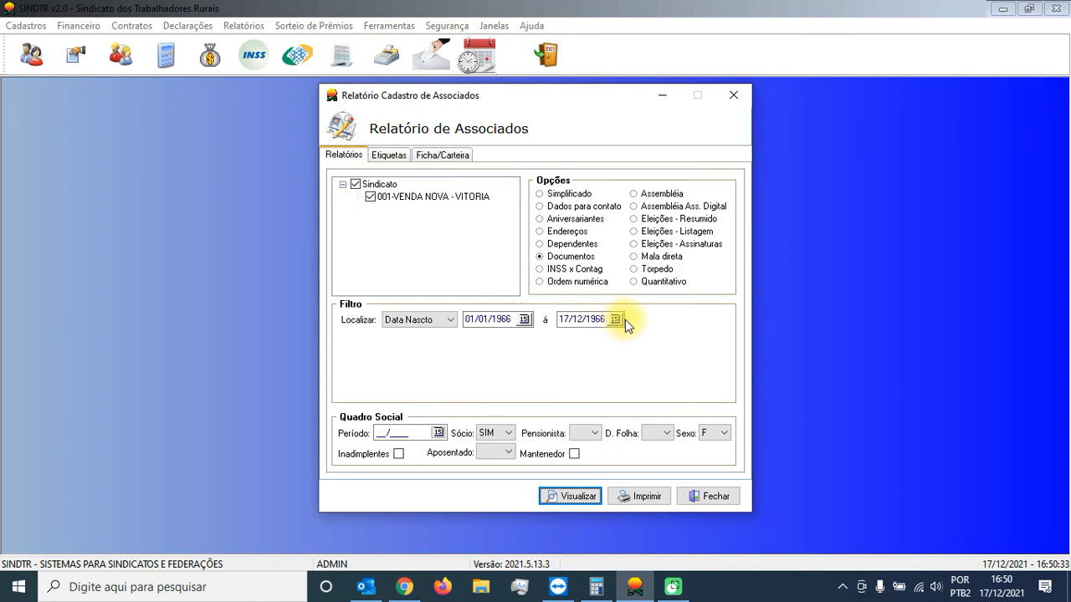
click(574, 497)
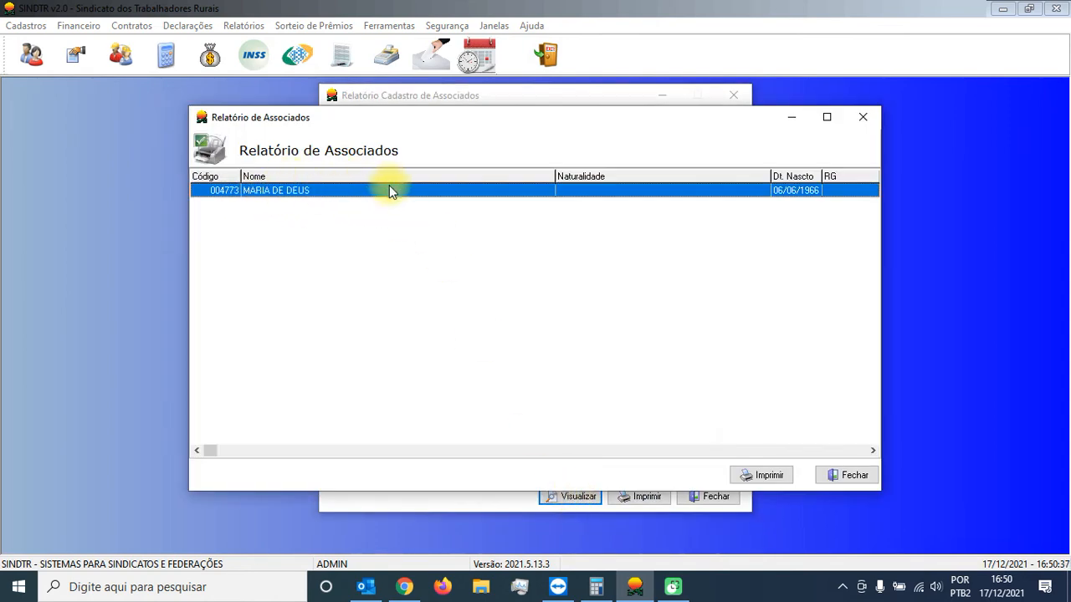
click(763, 477)
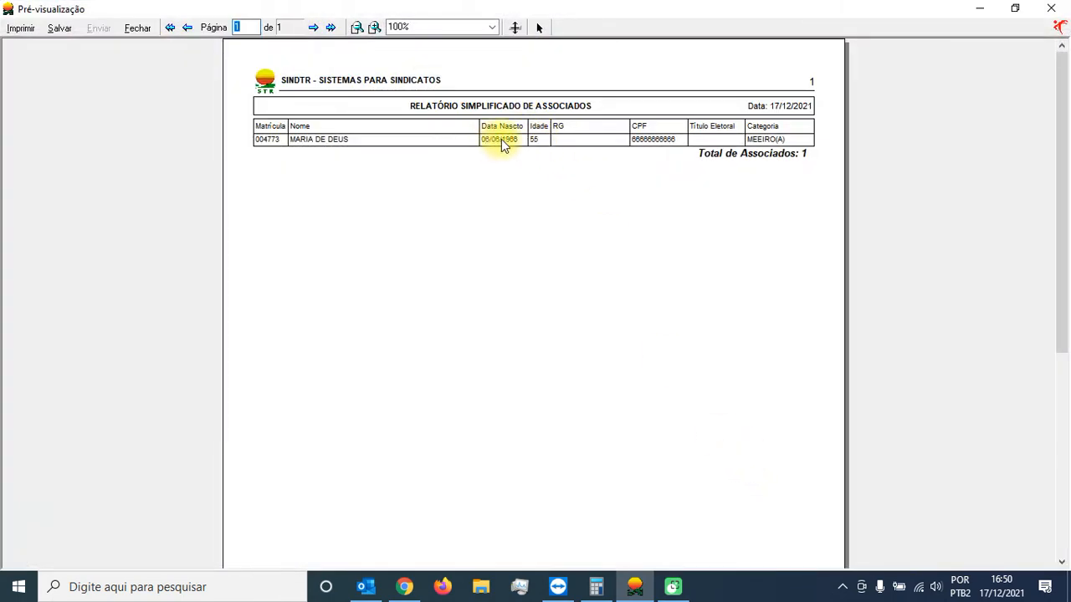
click(138, 28)
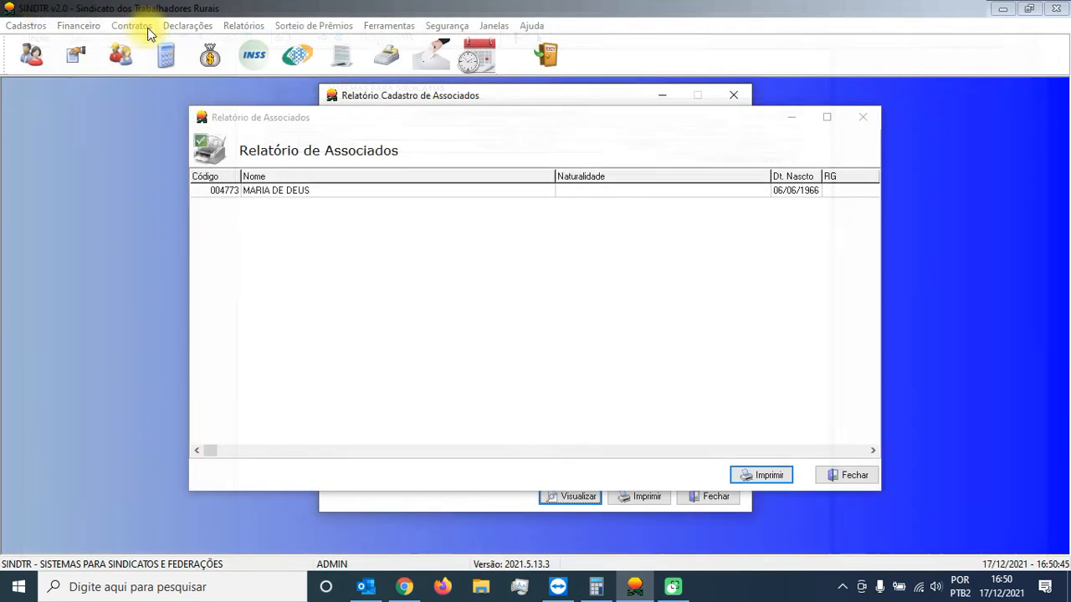
click(839, 477)
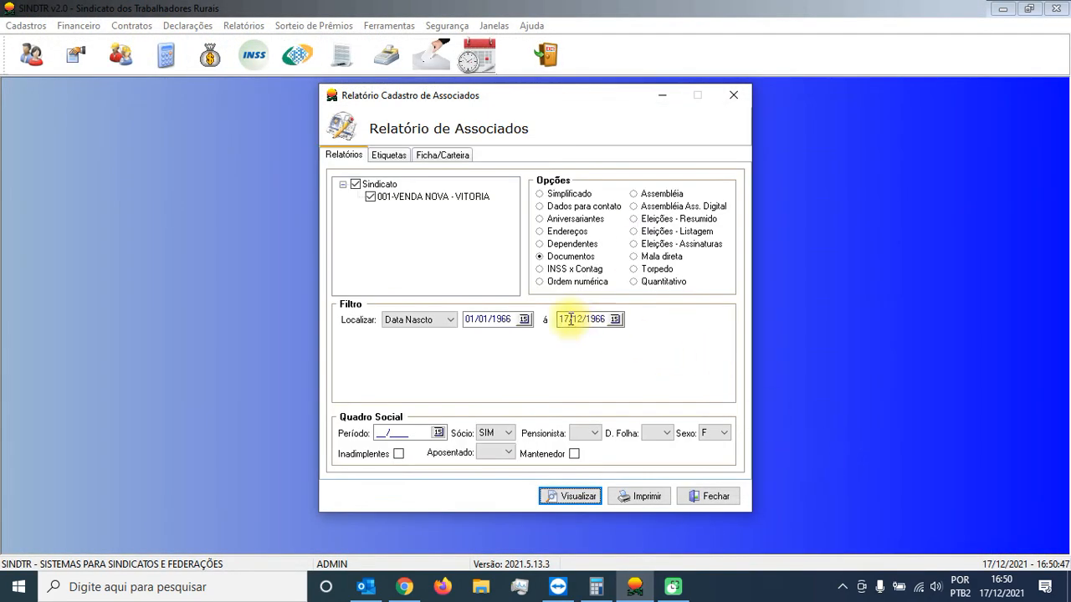
Step: Switch to the Calculator to review the birth-year calculation, and minimize it again
drag(512, 318, 454, 322)
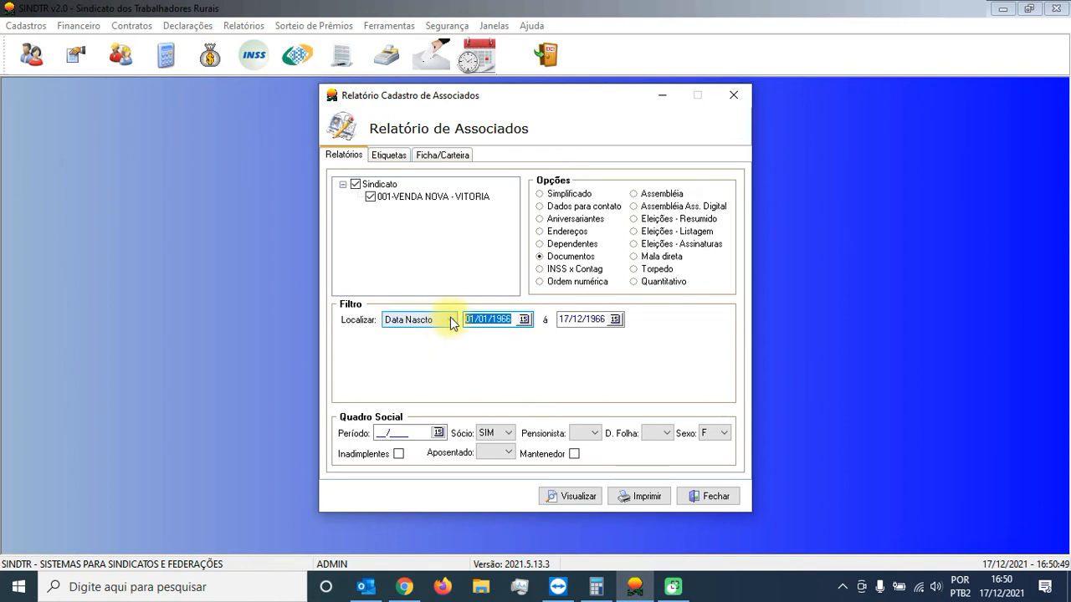
click(596, 587)
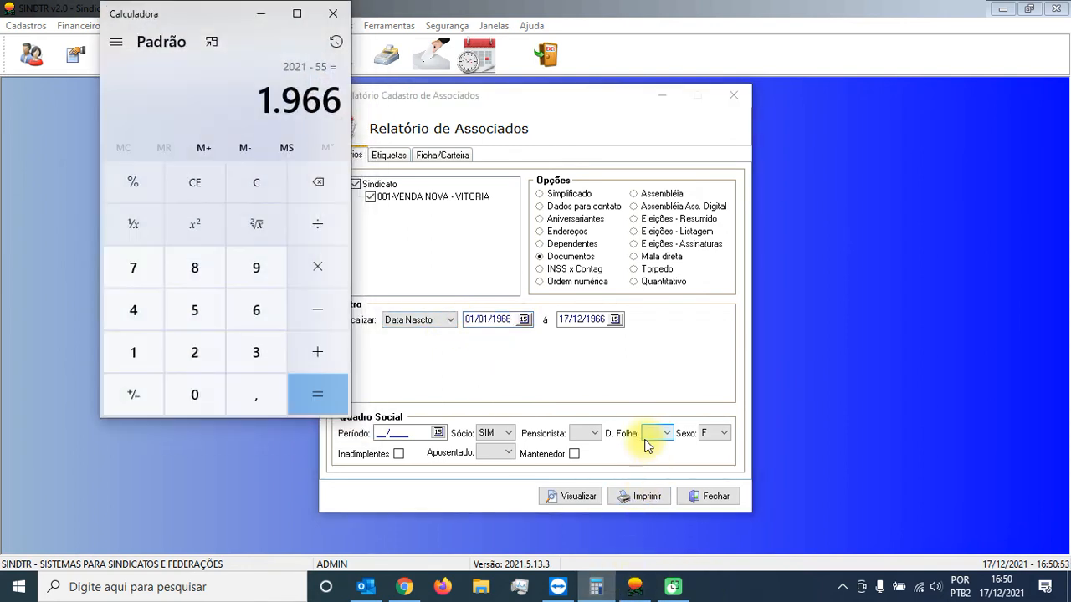
click(263, 13)
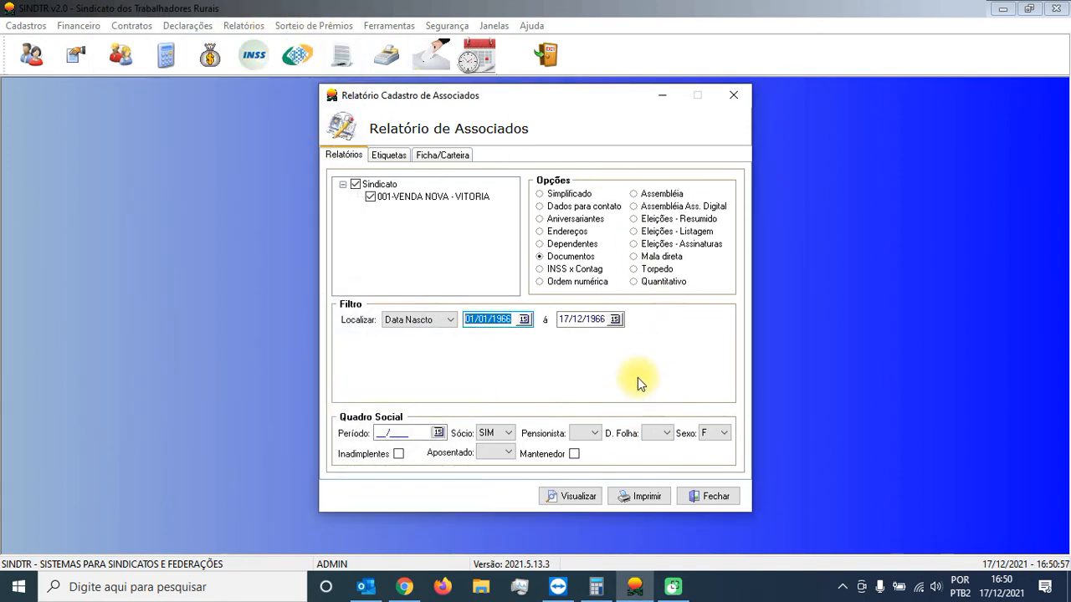
Step: Change the report's search filter to Vigência with the range 01/01/2020 to 31/12/2020
click(433, 327)
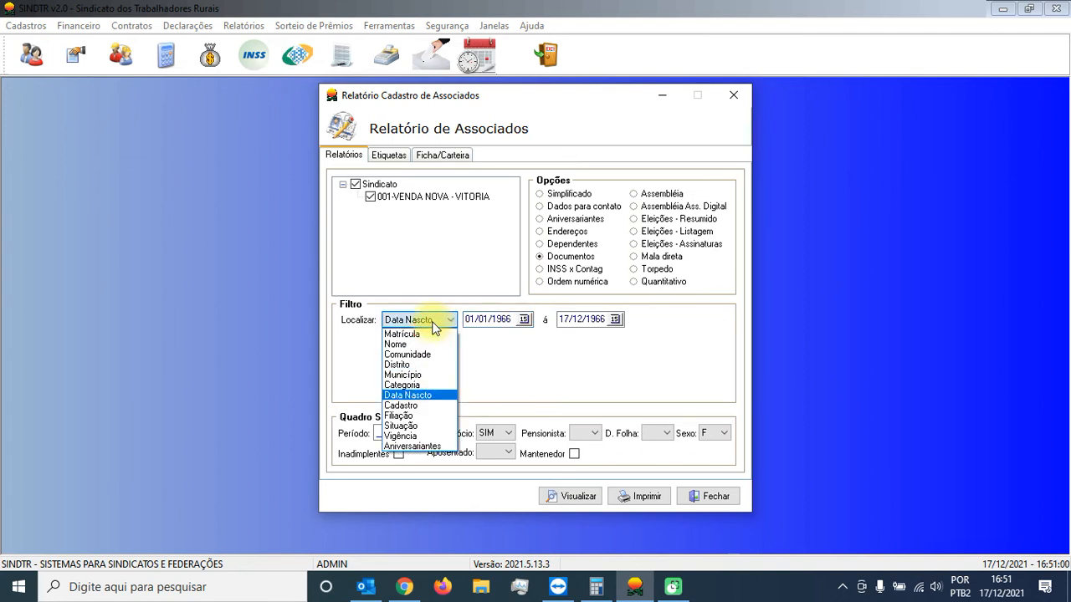
click(423, 435)
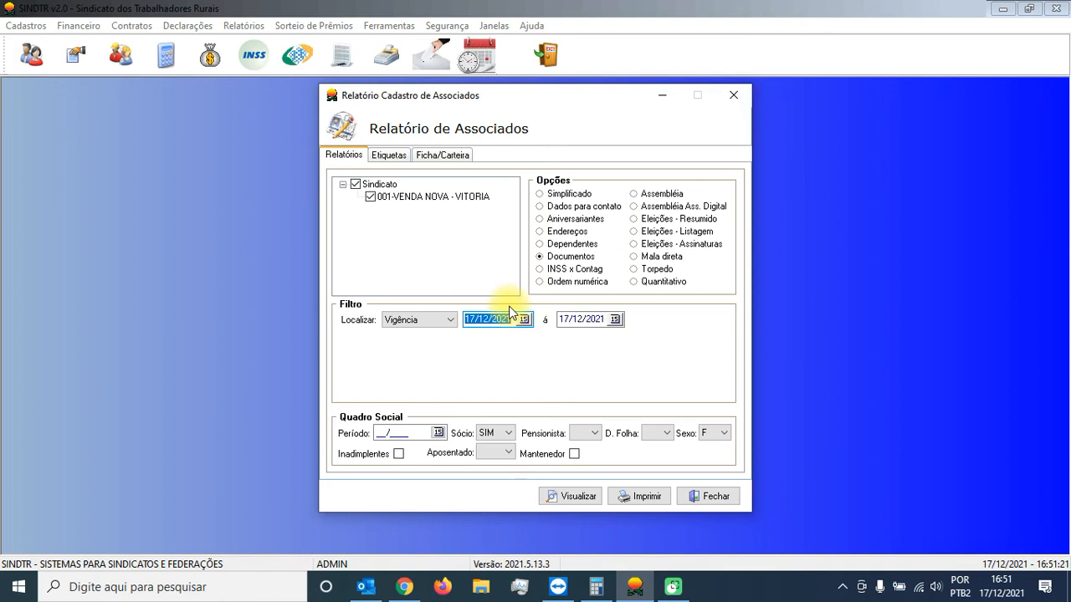
text(01/01/2020)
key(Tab)
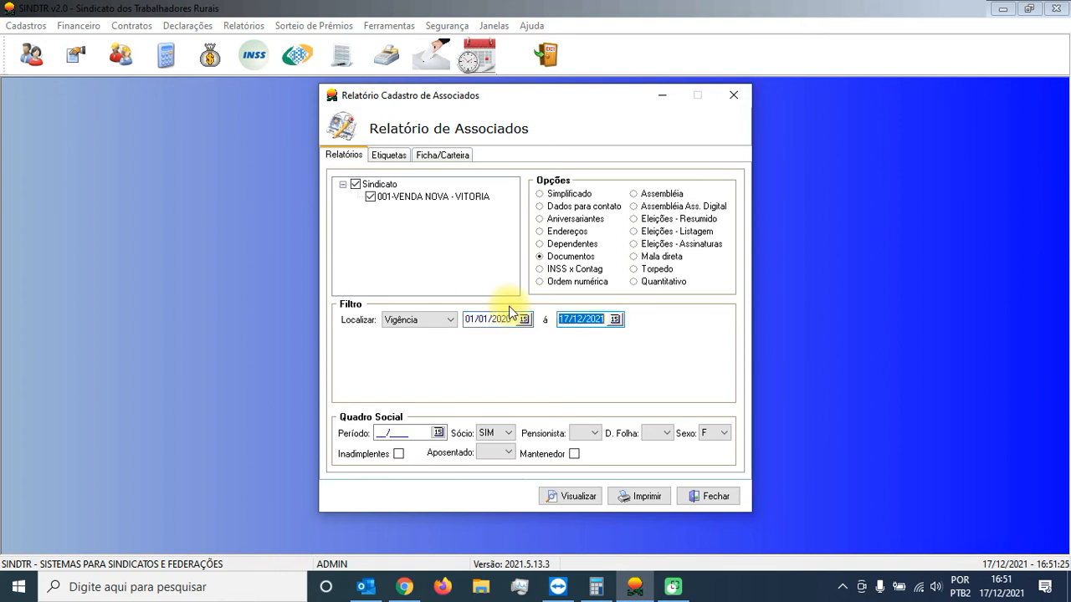
text(31/12/2)
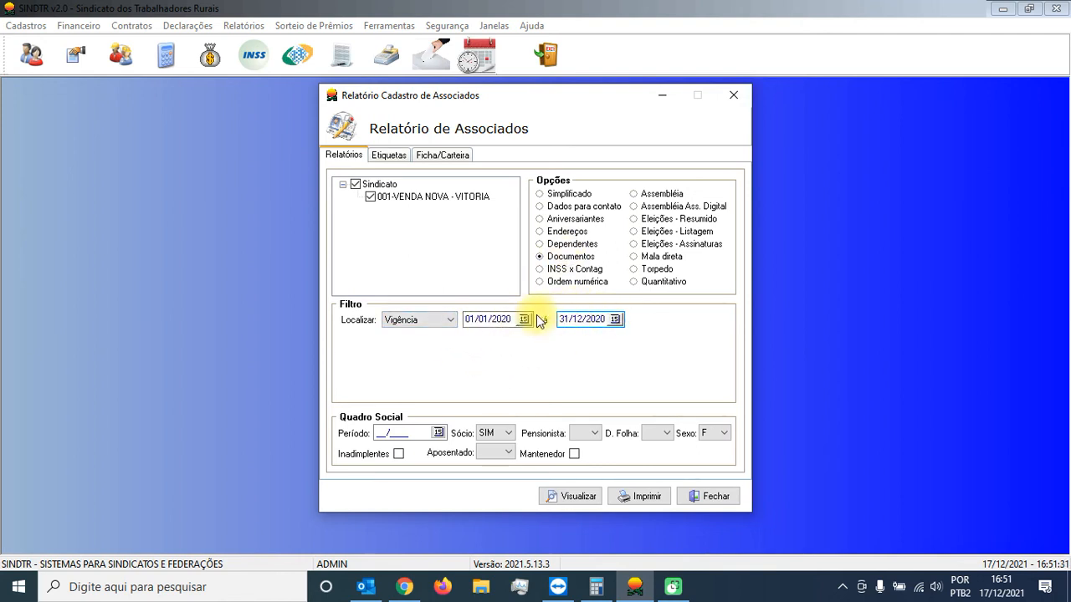
Step: Examine the membership validity dates in the first associate's Financeiro data, and close the associates register
click(28, 54)
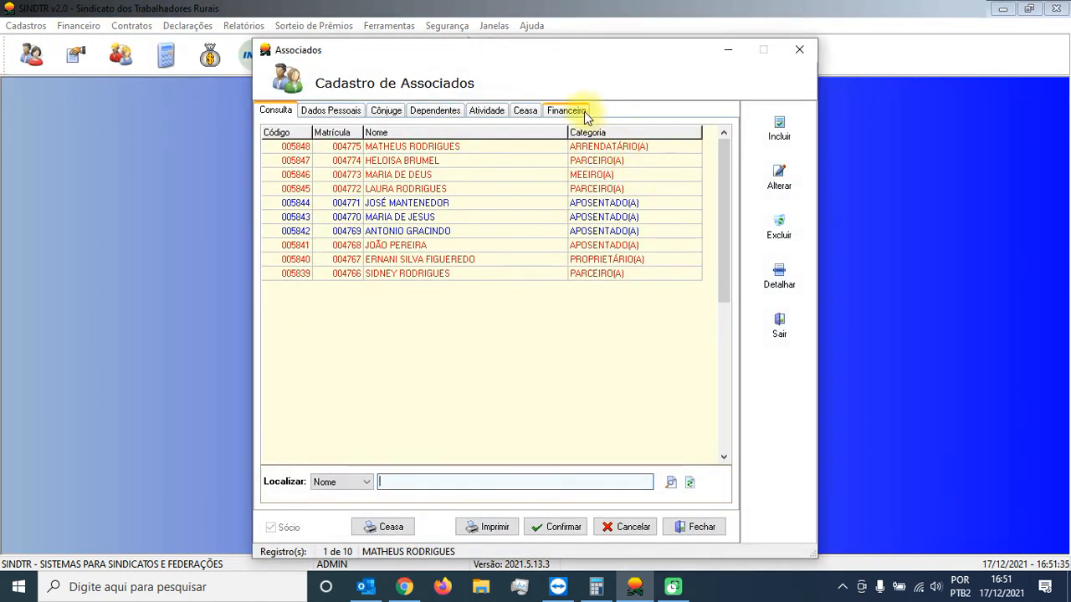
click(571, 111)
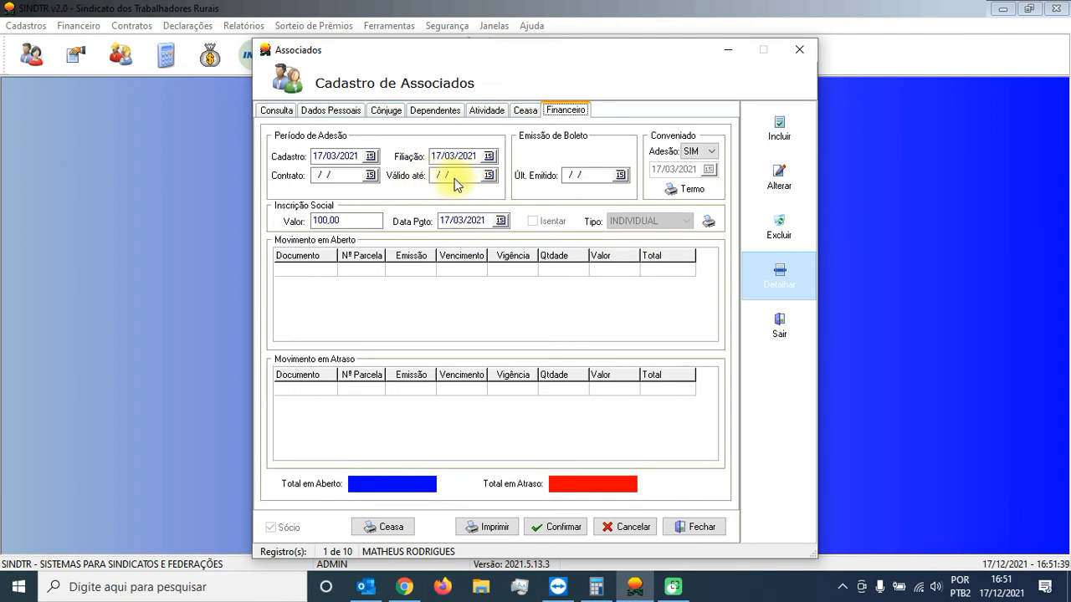
click(702, 528)
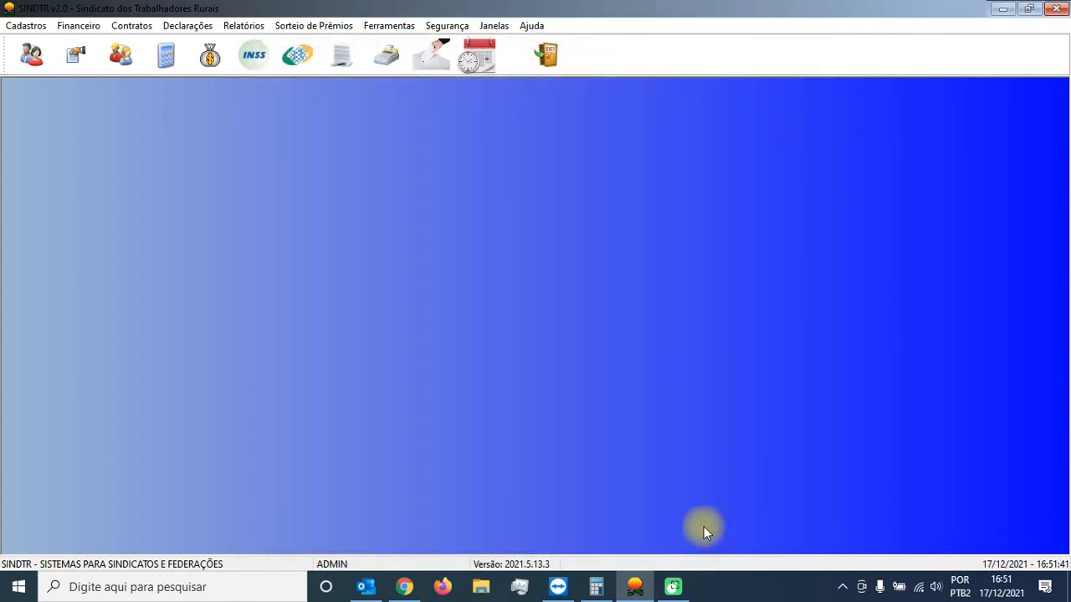
Step: Reopen the associates report and clear its Sexo filter
click(251, 26)
mouse_move(269, 46)
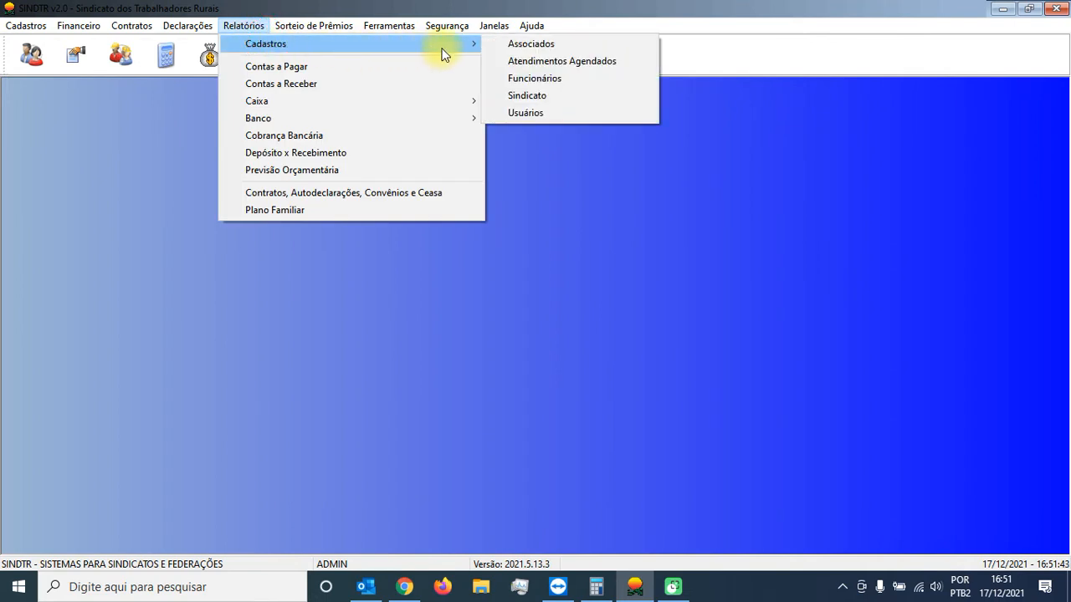
click(522, 44)
click(713, 432)
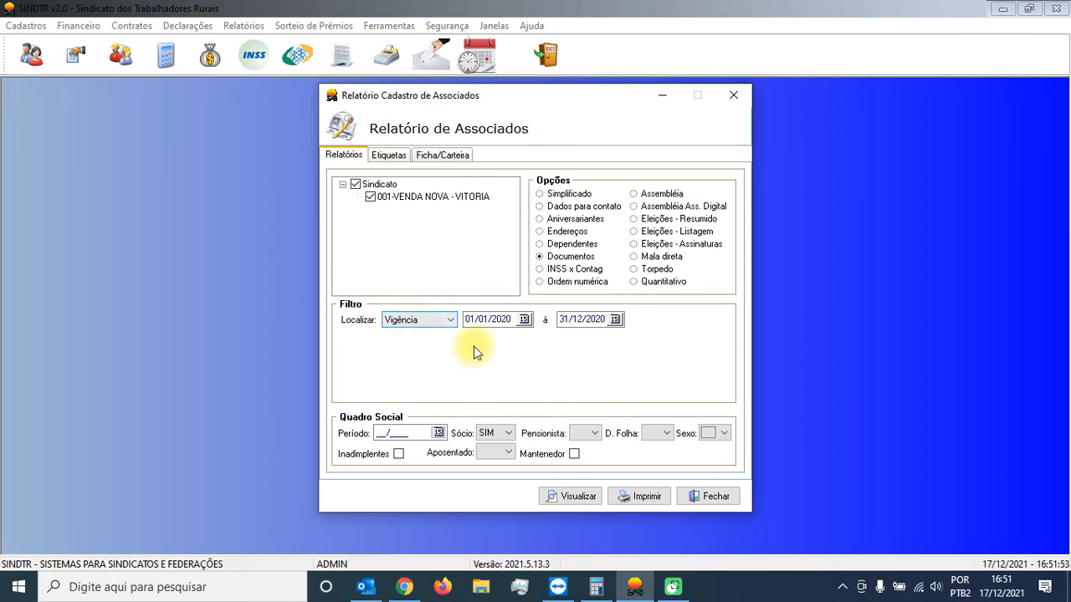
Step: Generate the Documentos list filtered by Vigência, preview its printout and close the preview
click(577, 499)
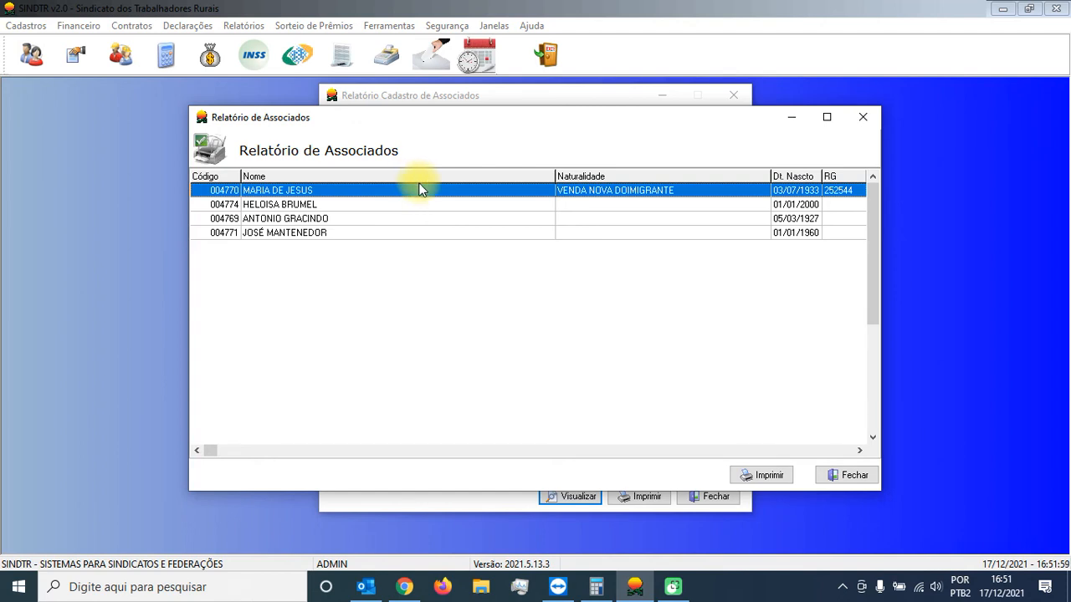
click(767, 475)
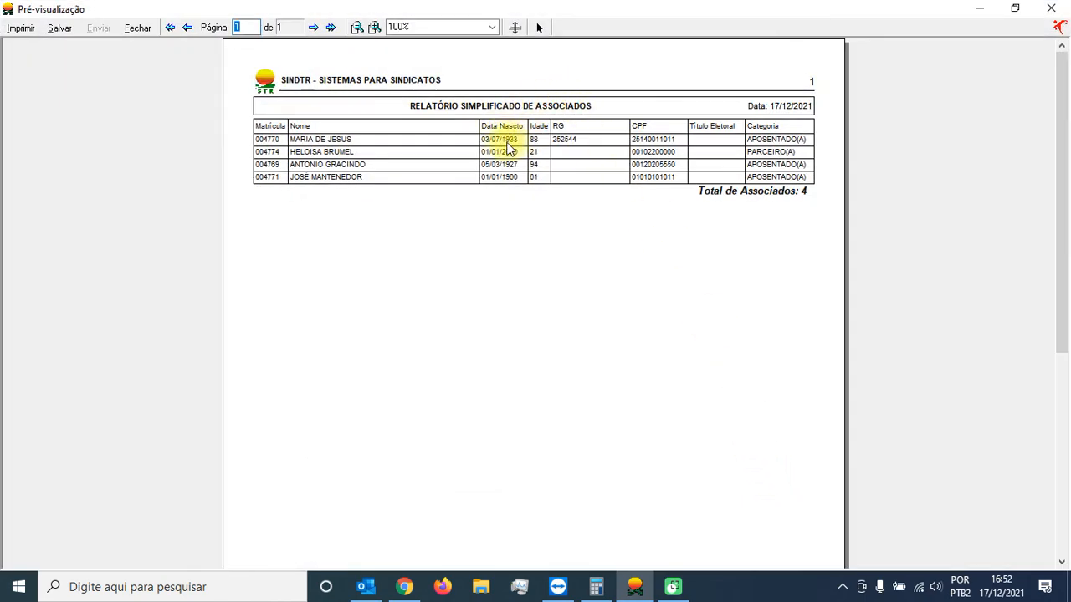
click(137, 27)
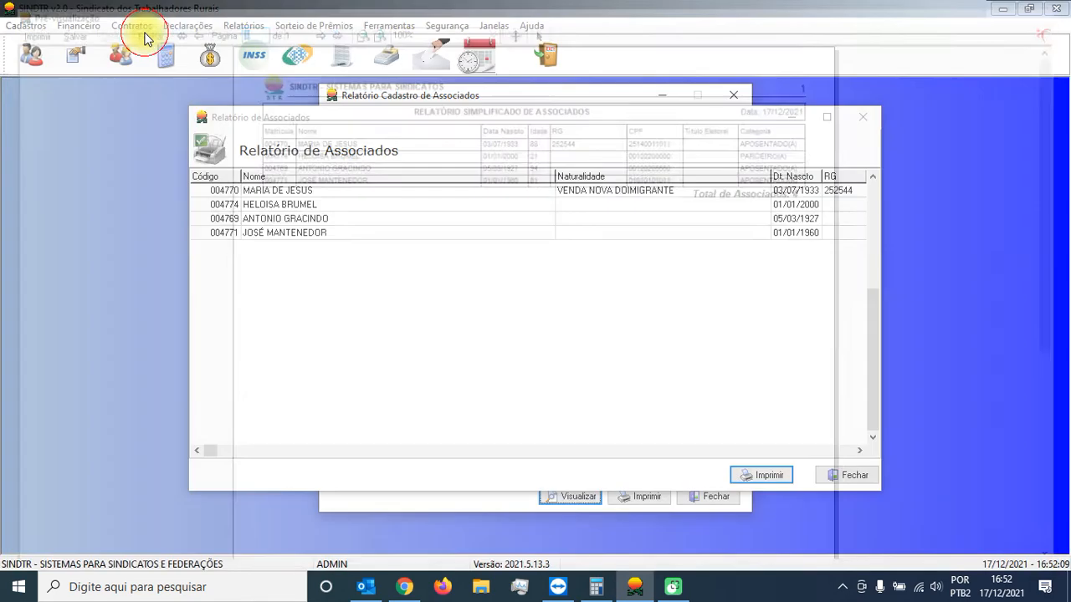
Step: Close the associates list and set up a Simplificado report filtered by Vigência from 01/01/2021 to 31/12/2021
click(847, 474)
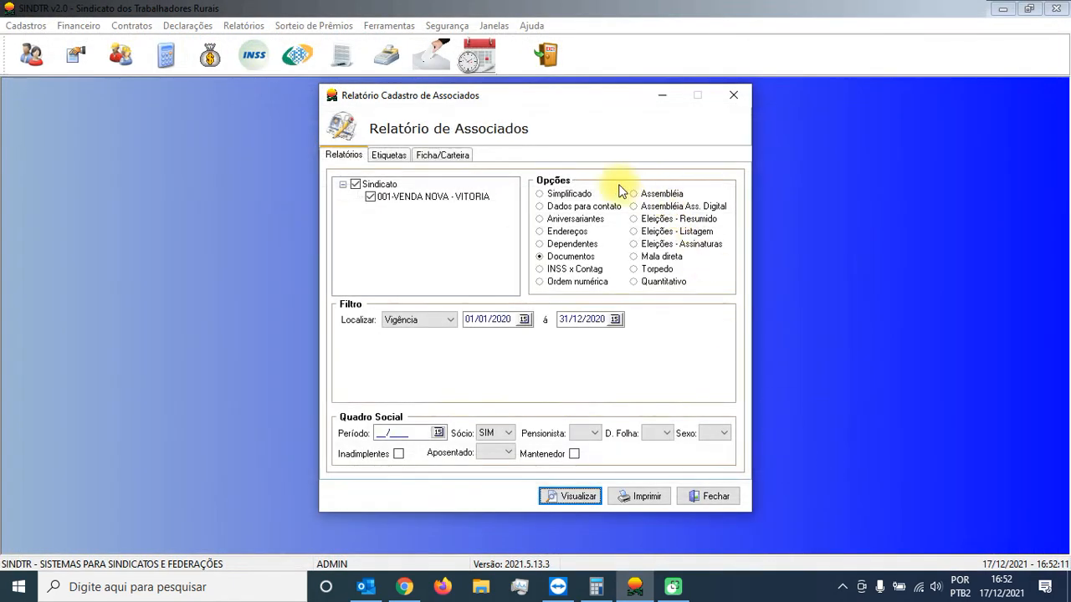
click(443, 323)
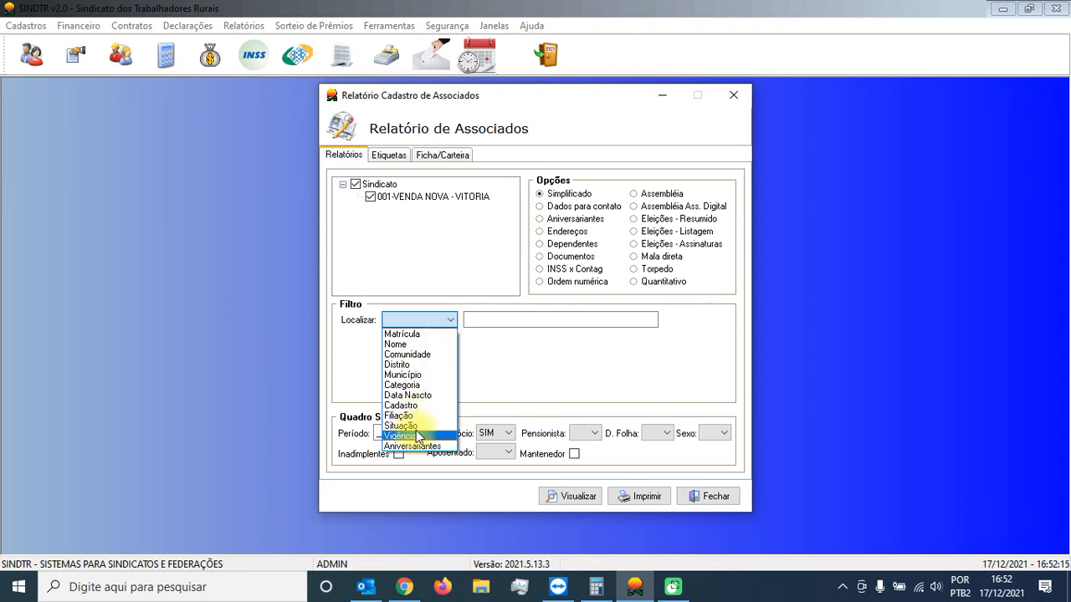
click(410, 441)
text(01/0)
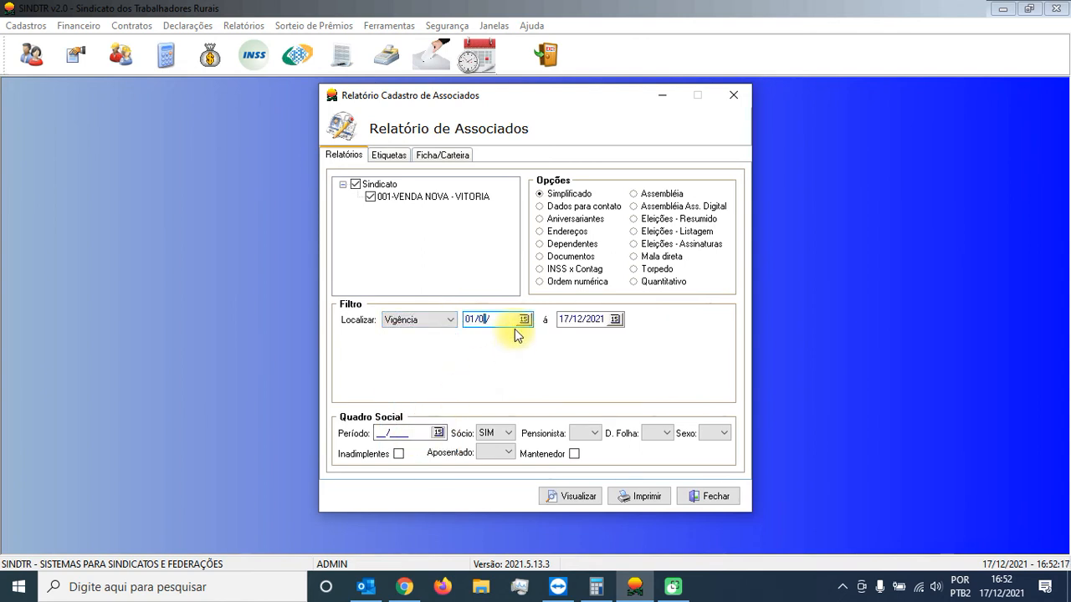
text(1/2021)
key(Tab)
text(31/12/20)
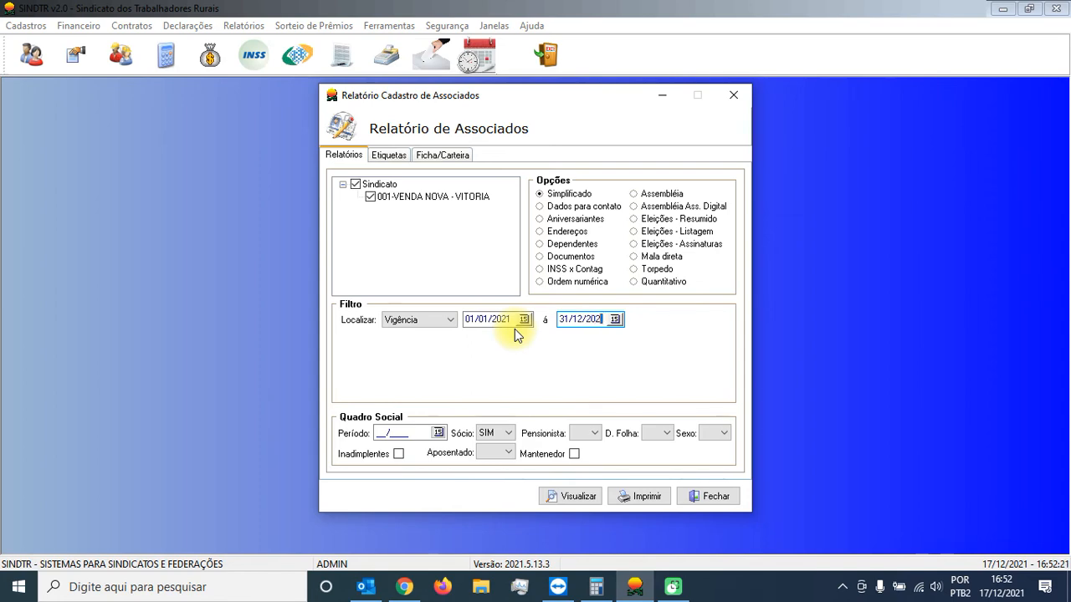
Step: Generate the Simplificado list for the 2021 validity range sorted by name, preview its printout, and close both
click(577, 497)
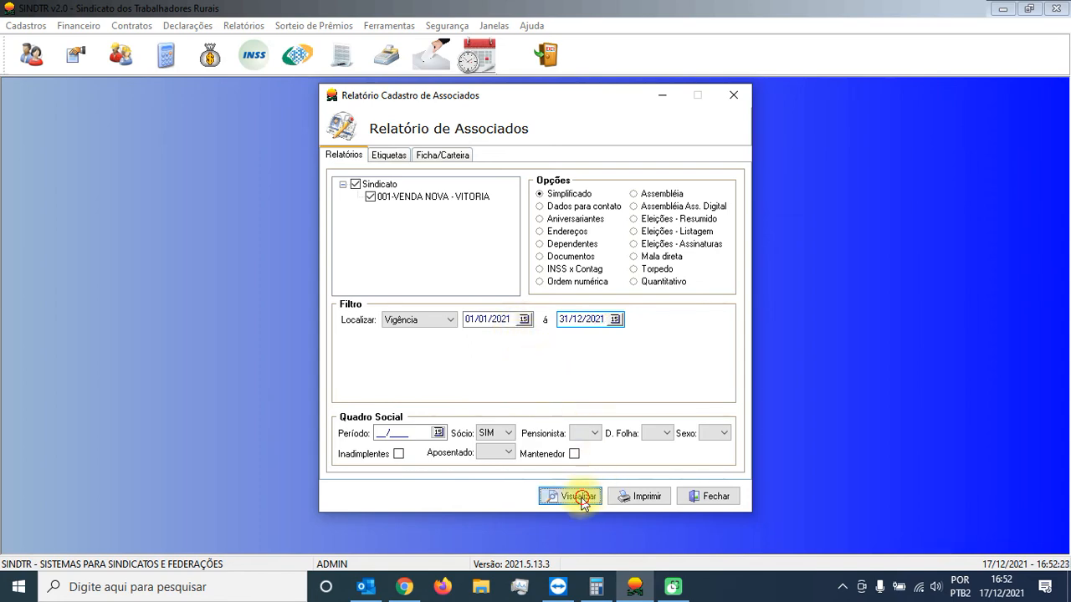
click(293, 175)
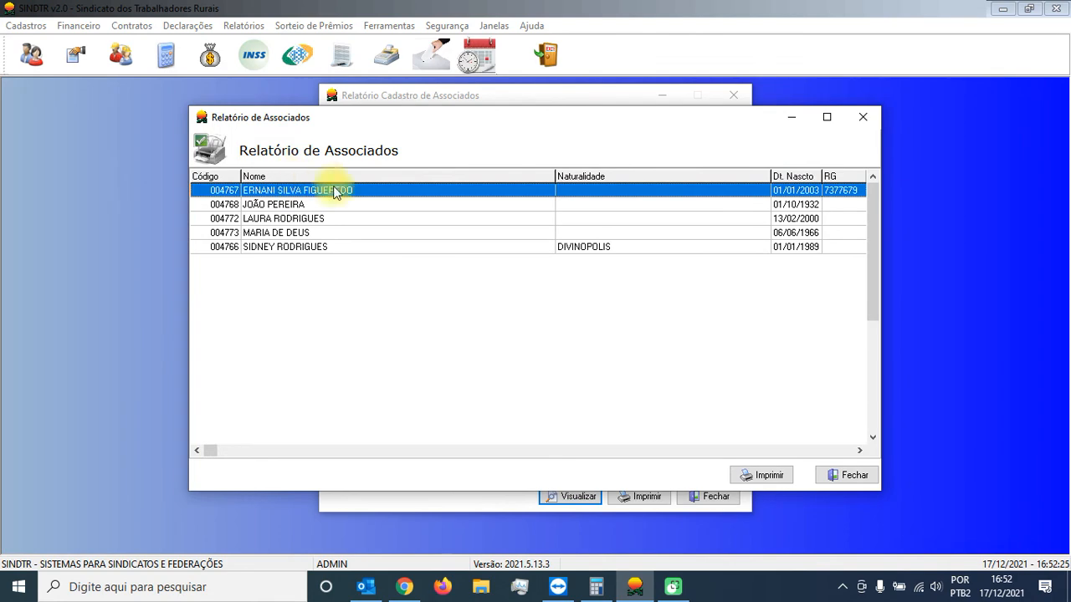
click(748, 476)
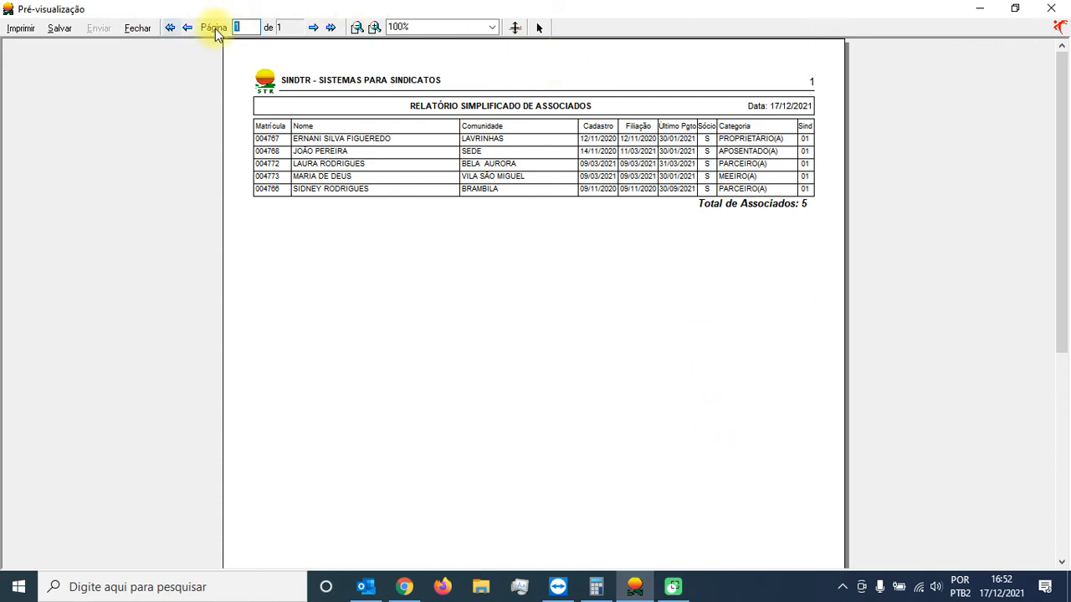
click(136, 31)
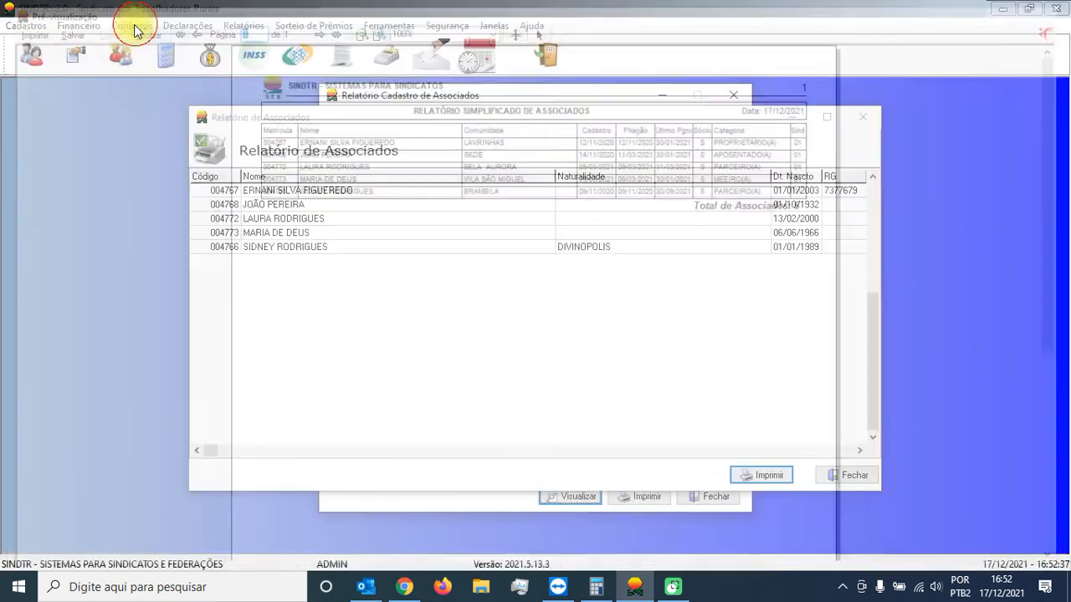
click(852, 476)
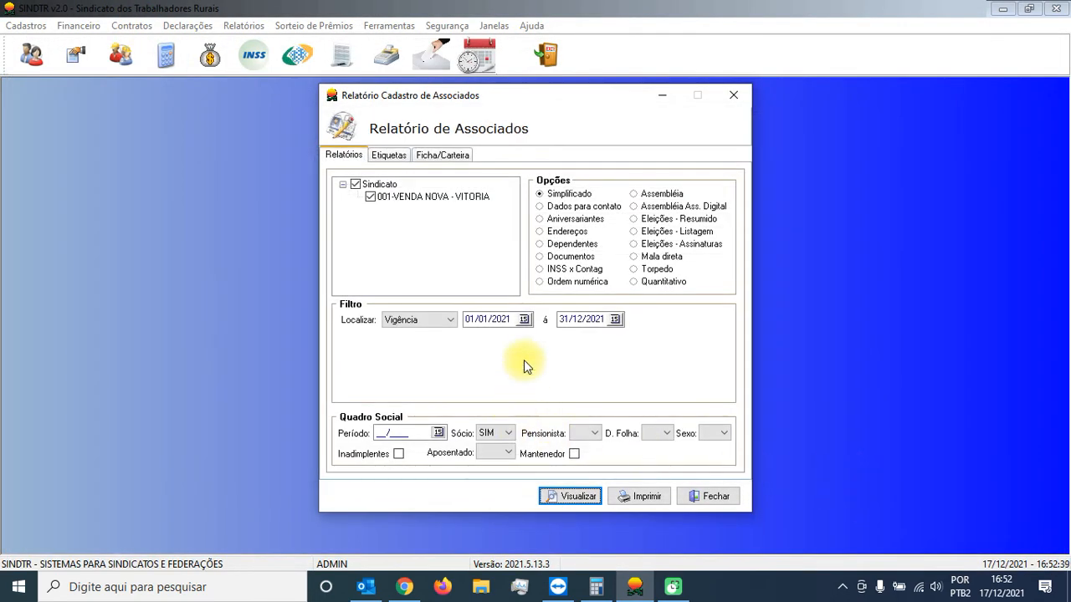
Step: Change the Vigência range to 01/01/2020 to 31/12/2020
click(512, 319)
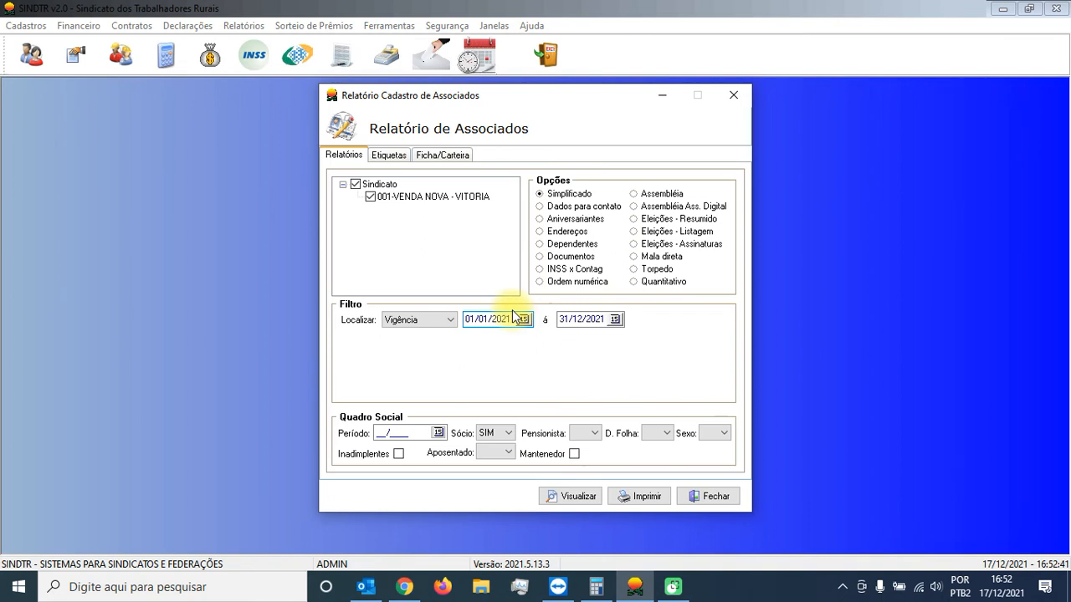
text(0)
click(601, 319)
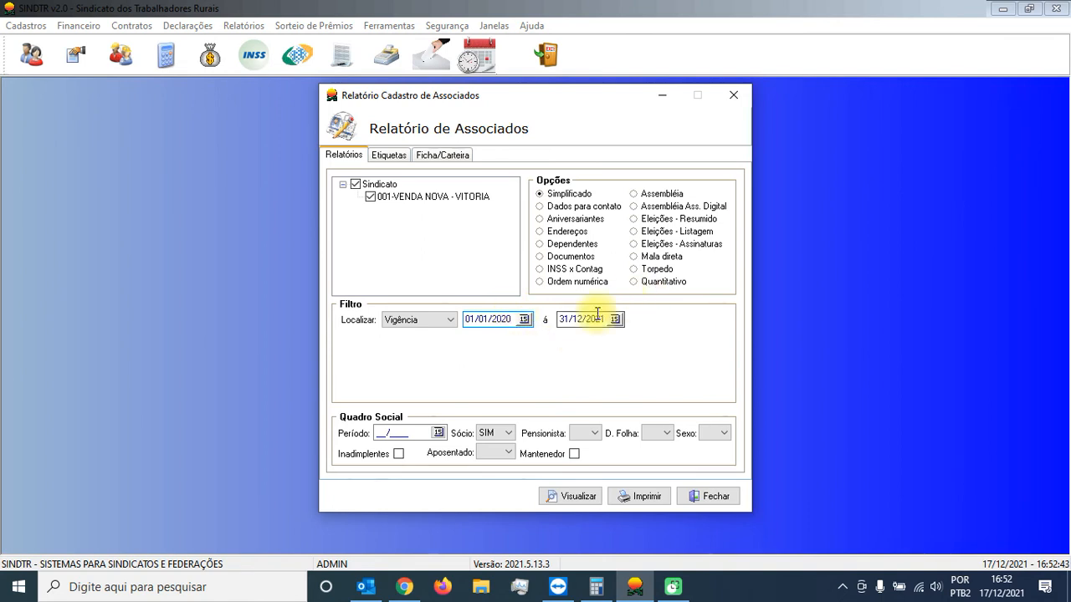
key(BackSpace)
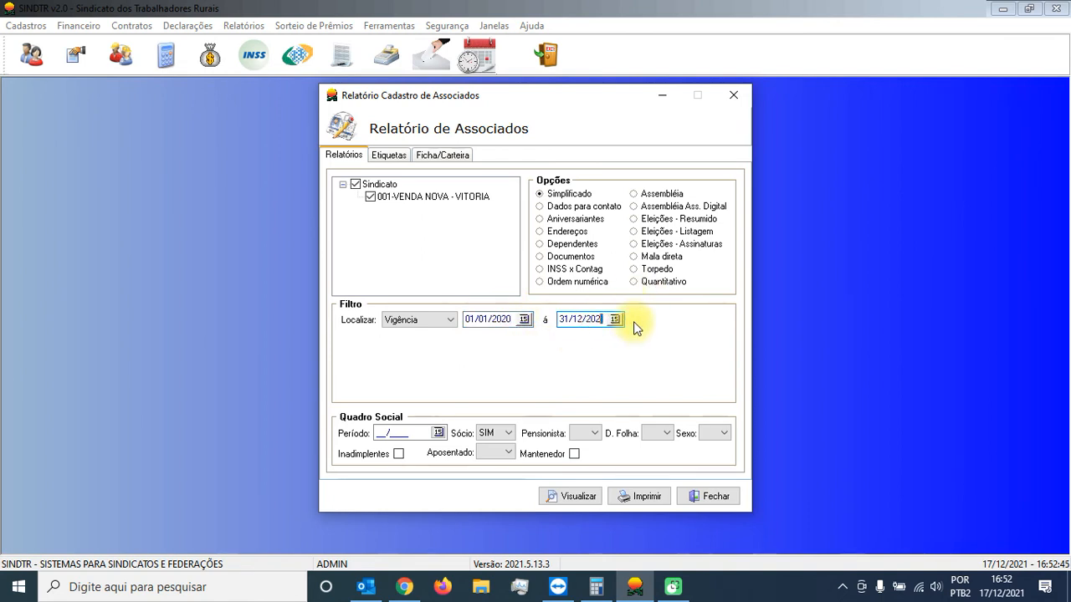
Step: Generate the Simplificado list for the 2020 validity range in name order, preview its printout, and close both
click(572, 496)
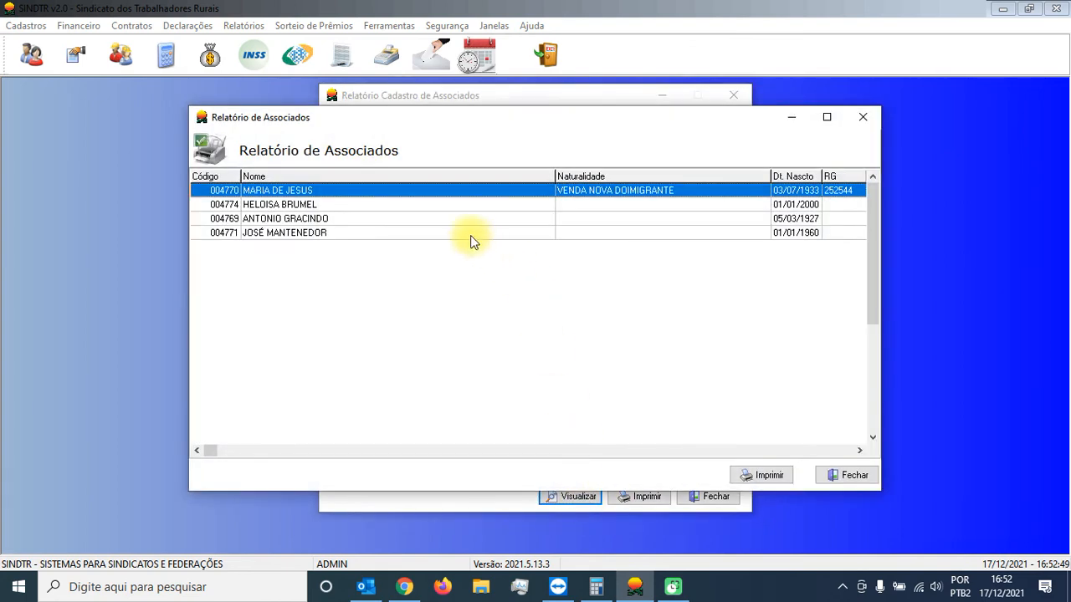
click(324, 176)
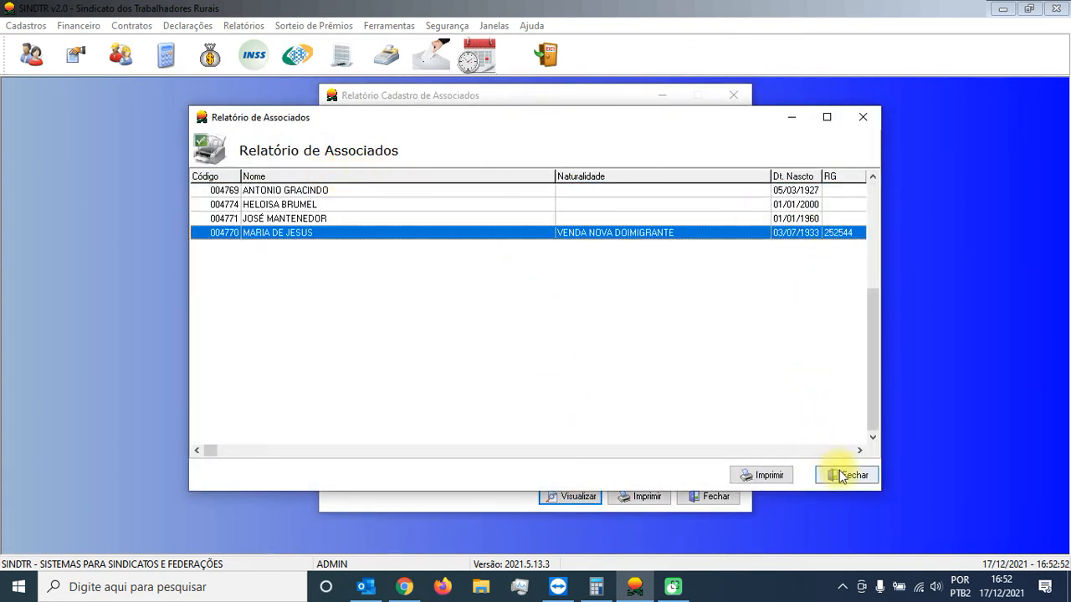
click(769, 476)
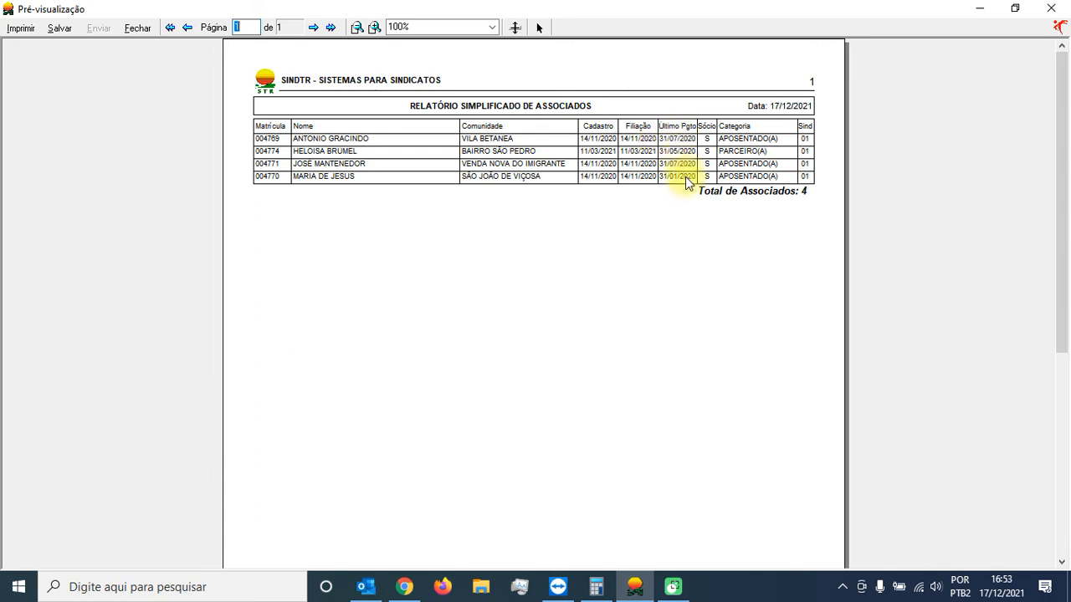
click(138, 29)
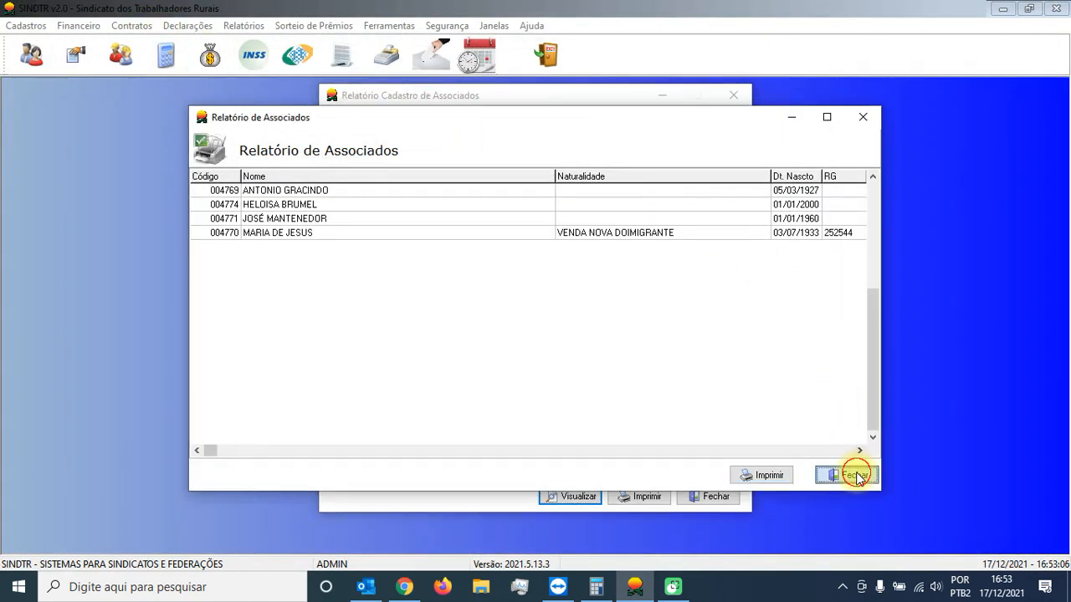
click(855, 474)
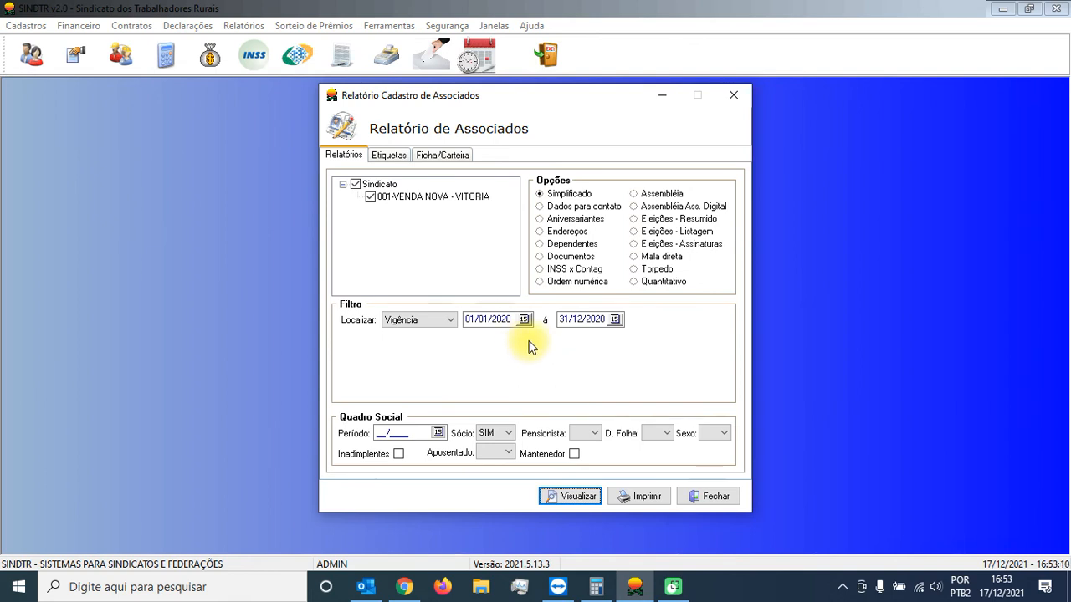
Step: Clear the Vigência search filter, set the Simplificado report's period to 12/2020 and enable Inadimplentes
click(450, 321)
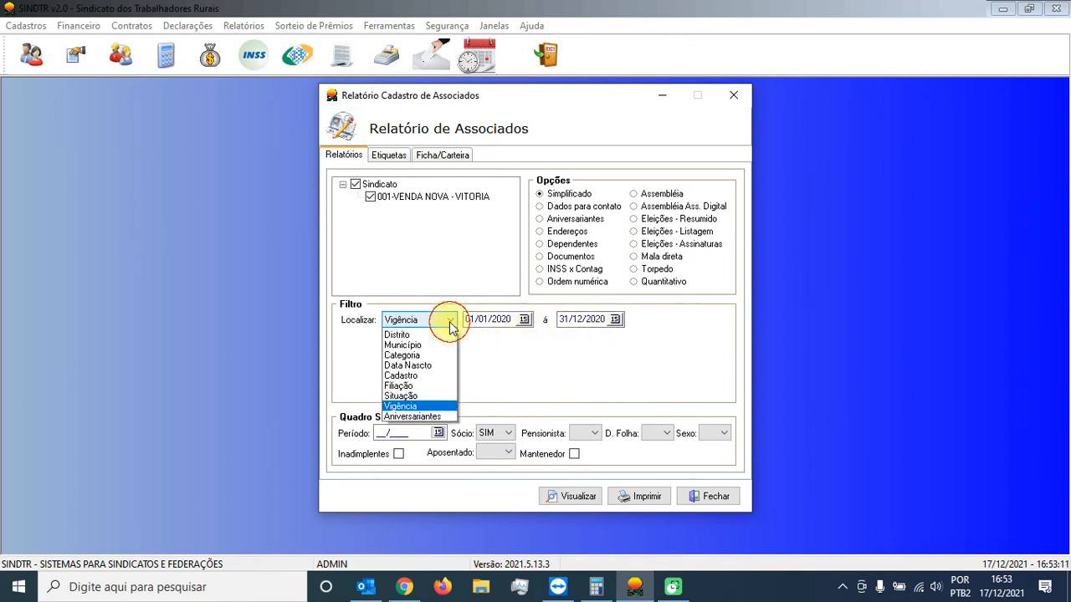
click(569, 208)
click(556, 195)
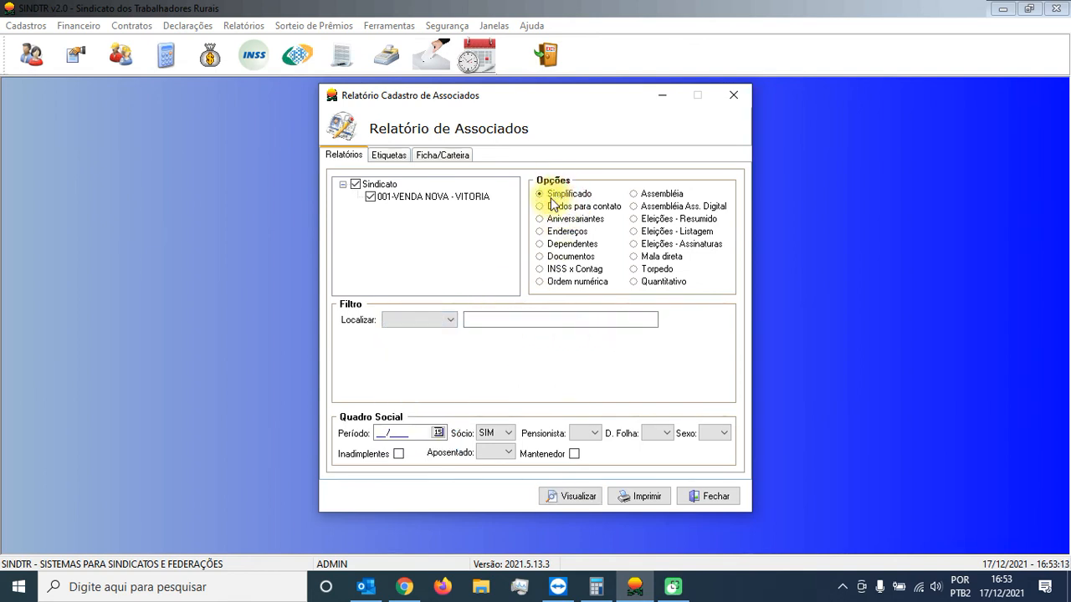
click(416, 434)
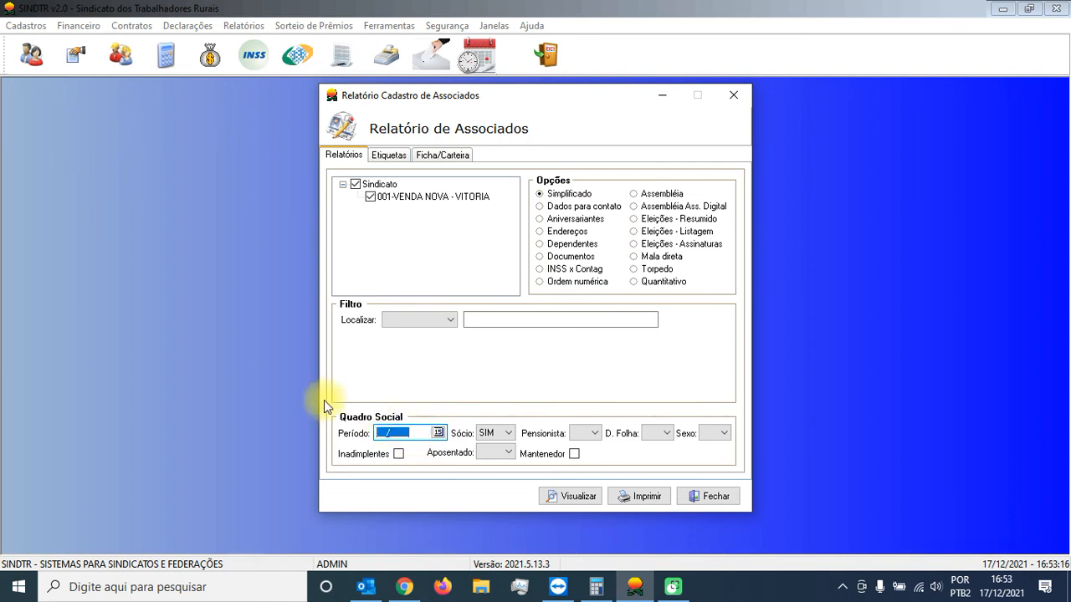
text(122020)
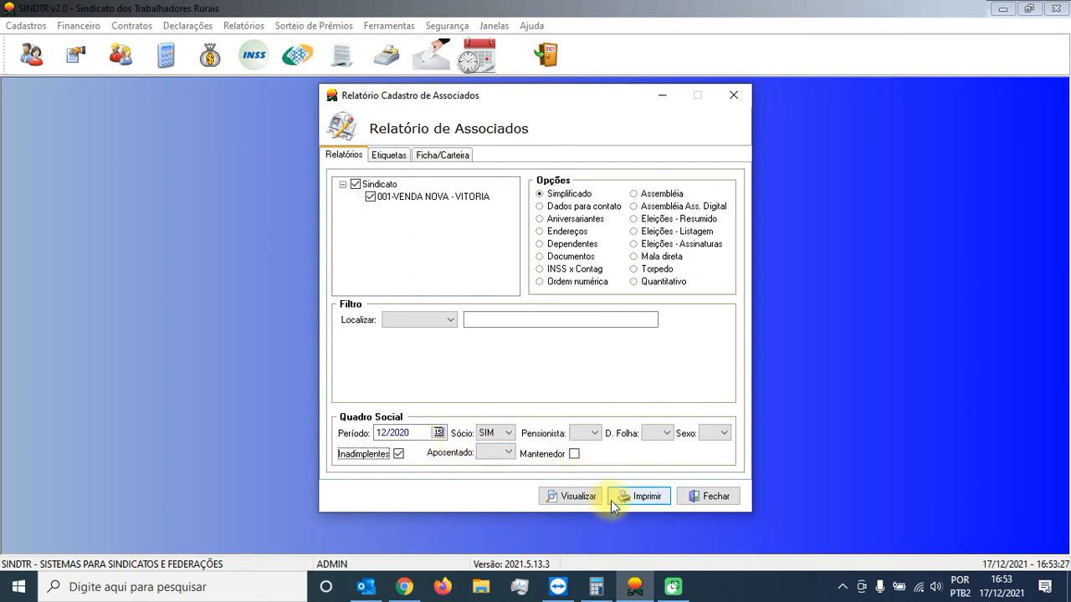
Step: Generate the list of defaulting associates for 12/2020 sorted by name, preview its printout, and close both
click(568, 496)
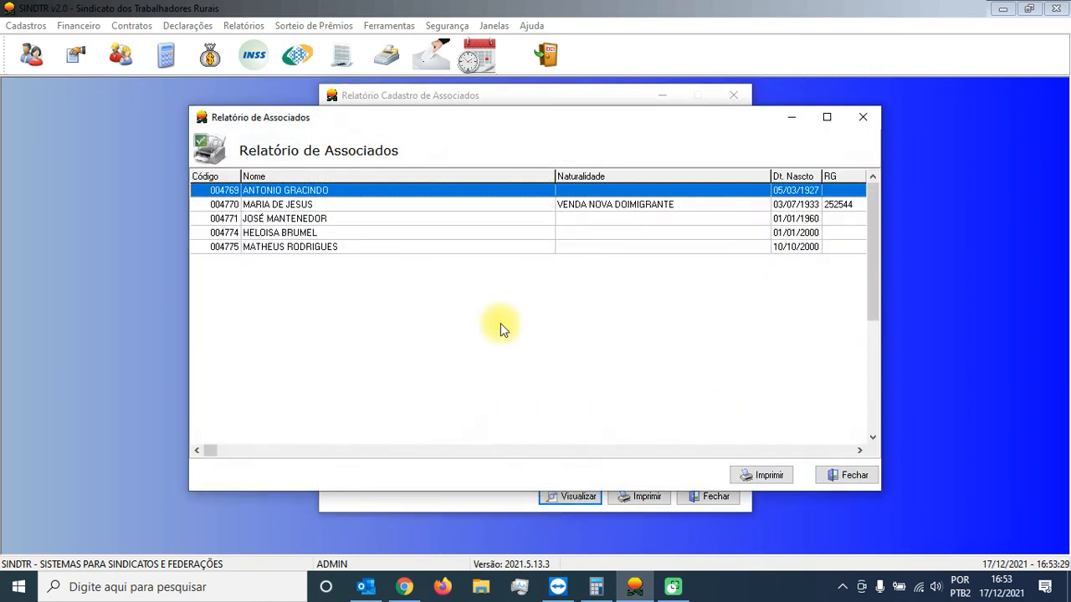
click(309, 175)
click(763, 475)
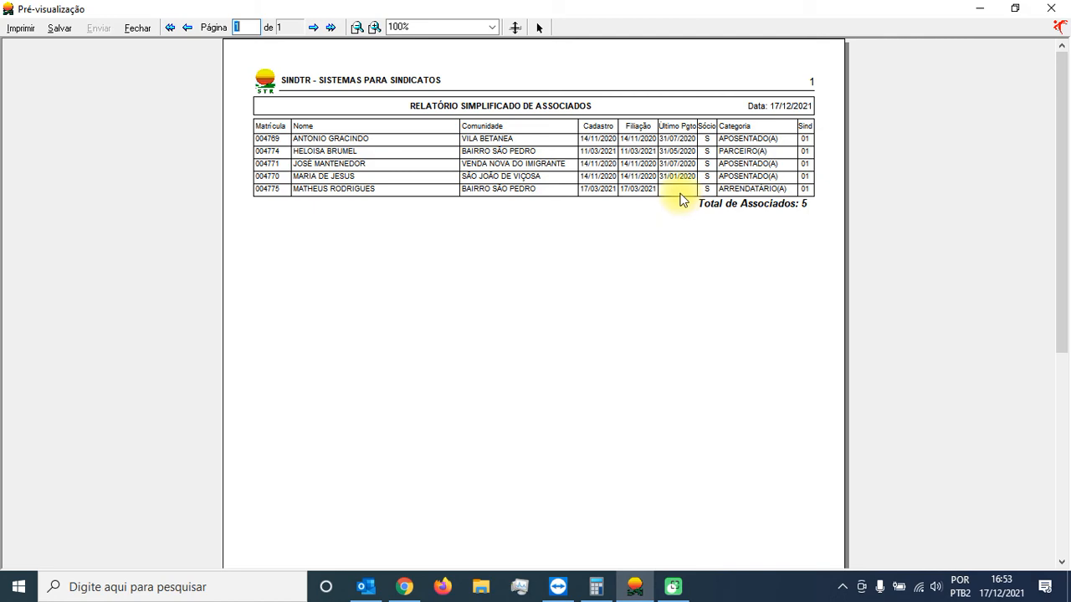
click(137, 28)
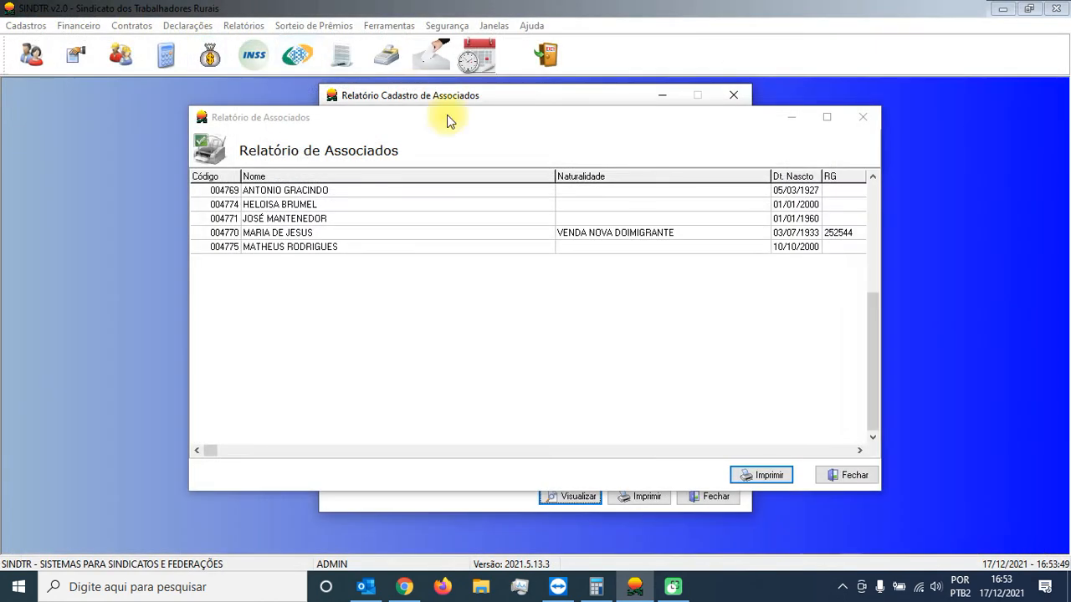
click(872, 476)
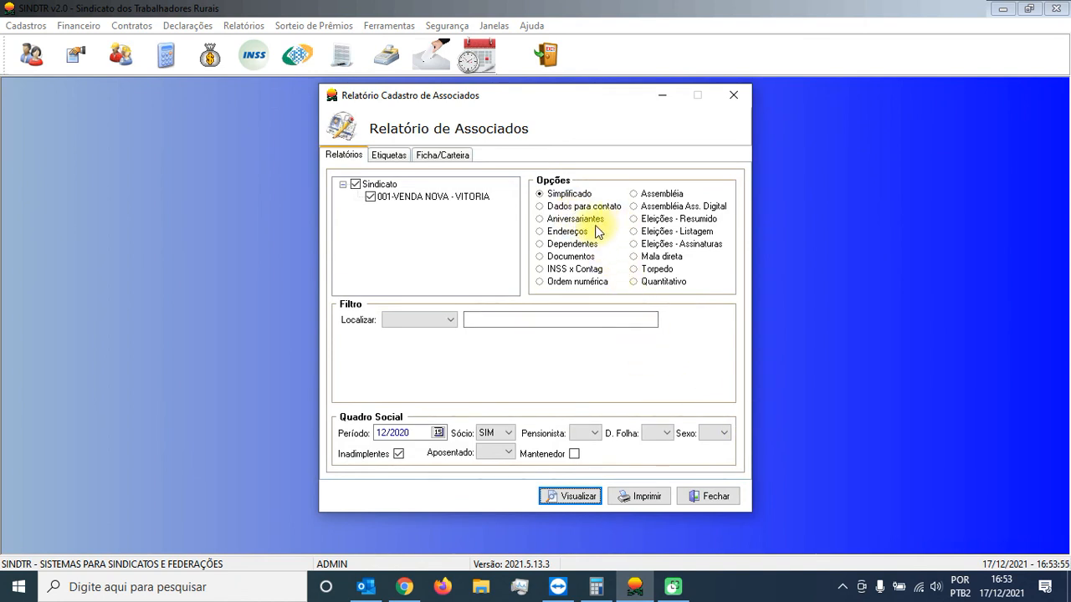
Step: Generate the Quantitativo total of defaulting associates for period 12/2020 and dismiss the result
click(646, 283)
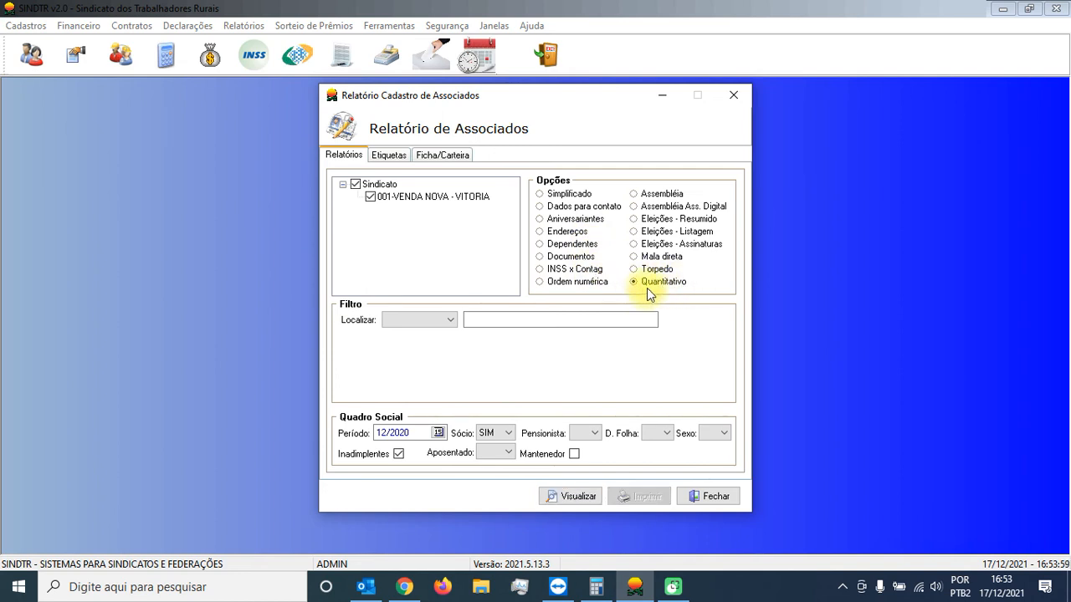
click(560, 497)
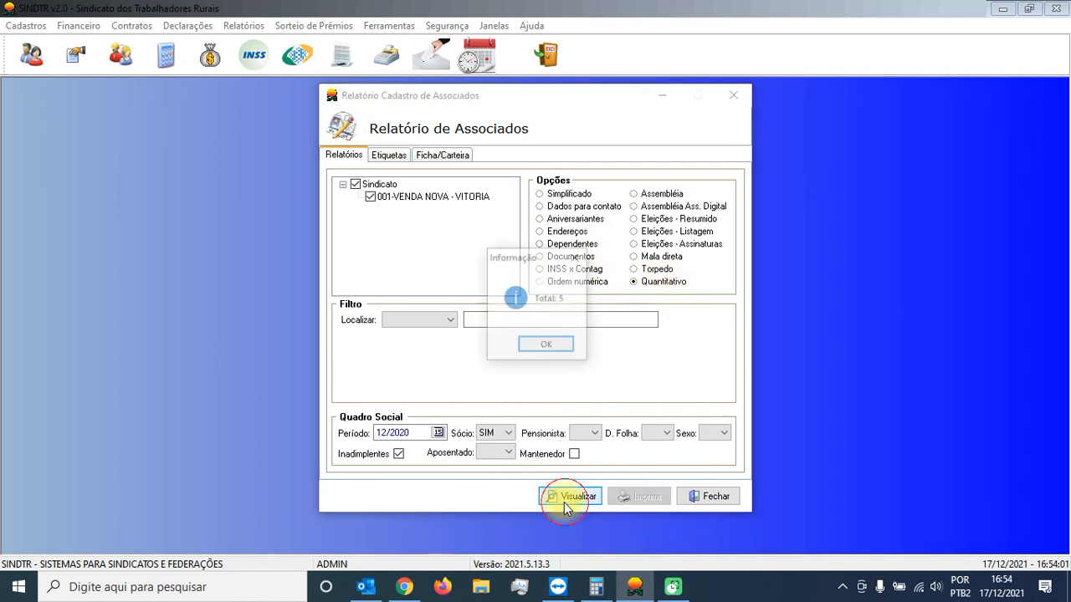
click(566, 345)
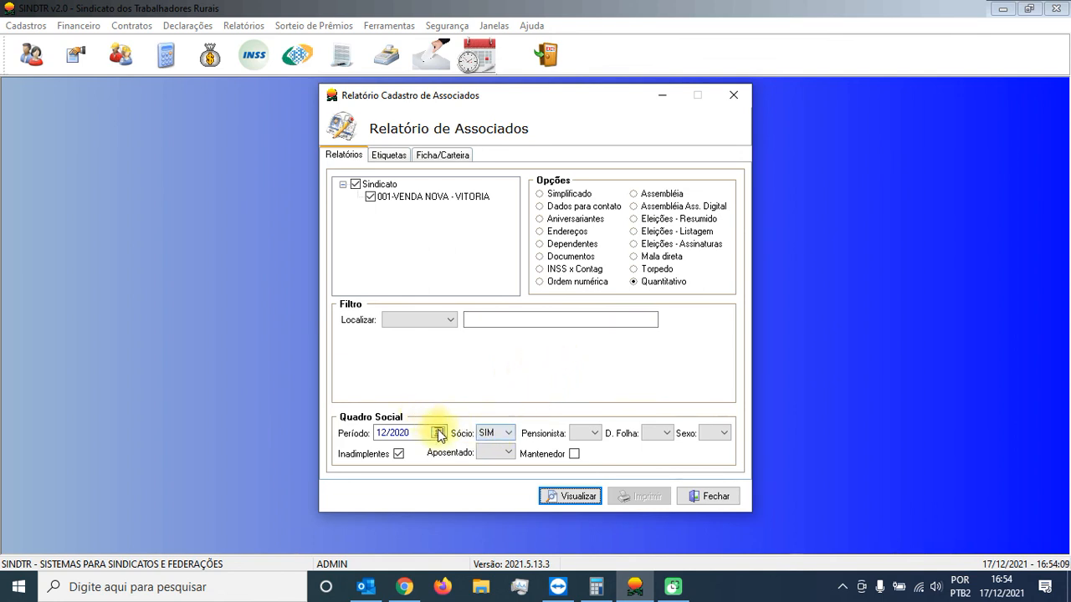
Step: Clear the report period, generate the Quantitativo total without it and dismiss the result
click(572, 194)
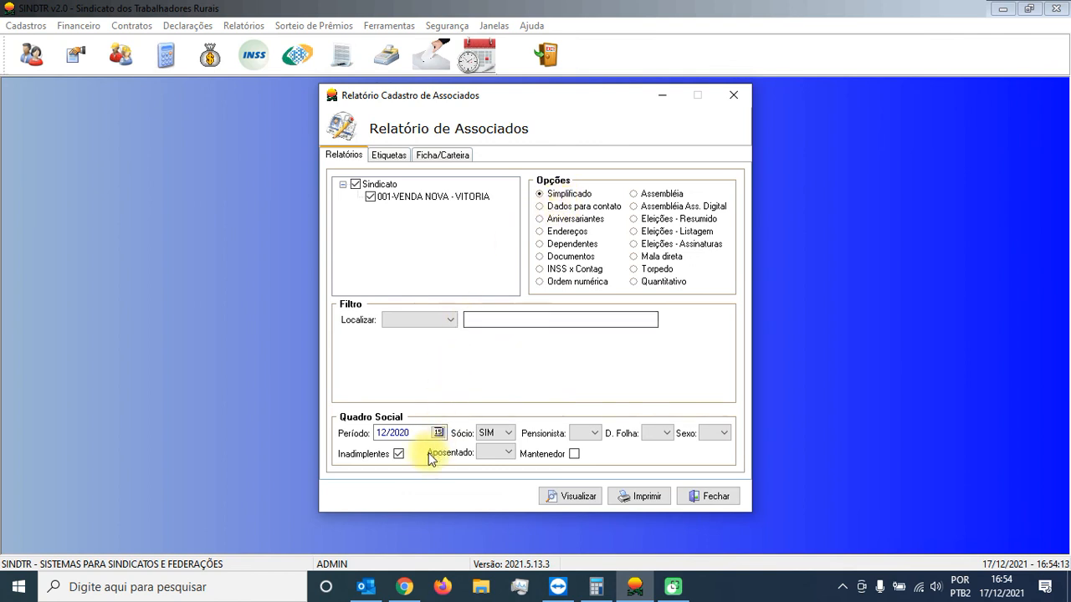
double_click(410, 432)
key(Delete)
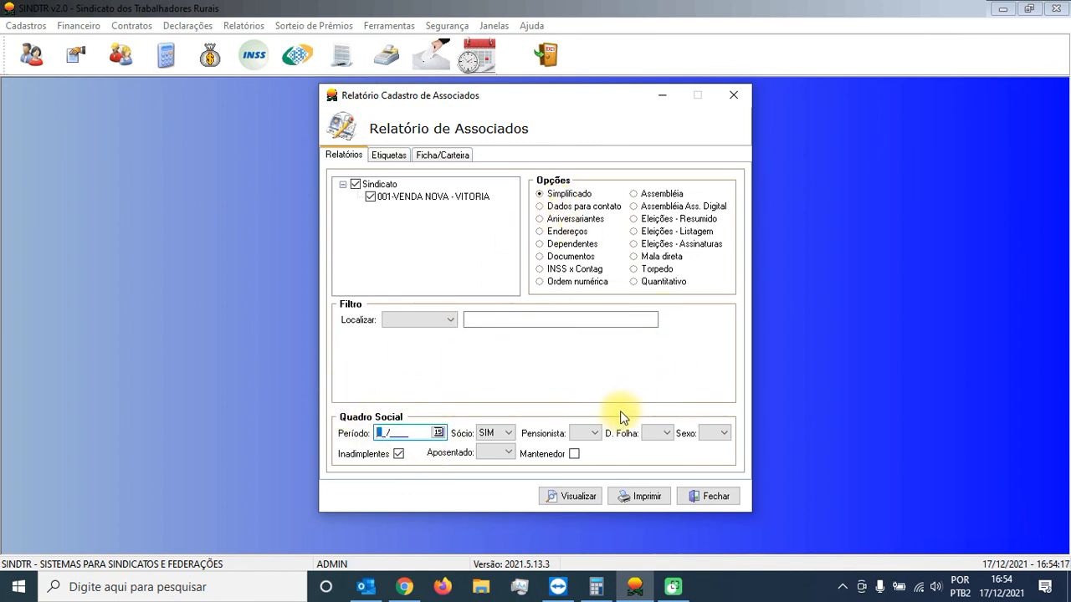
click(494, 433)
click(657, 282)
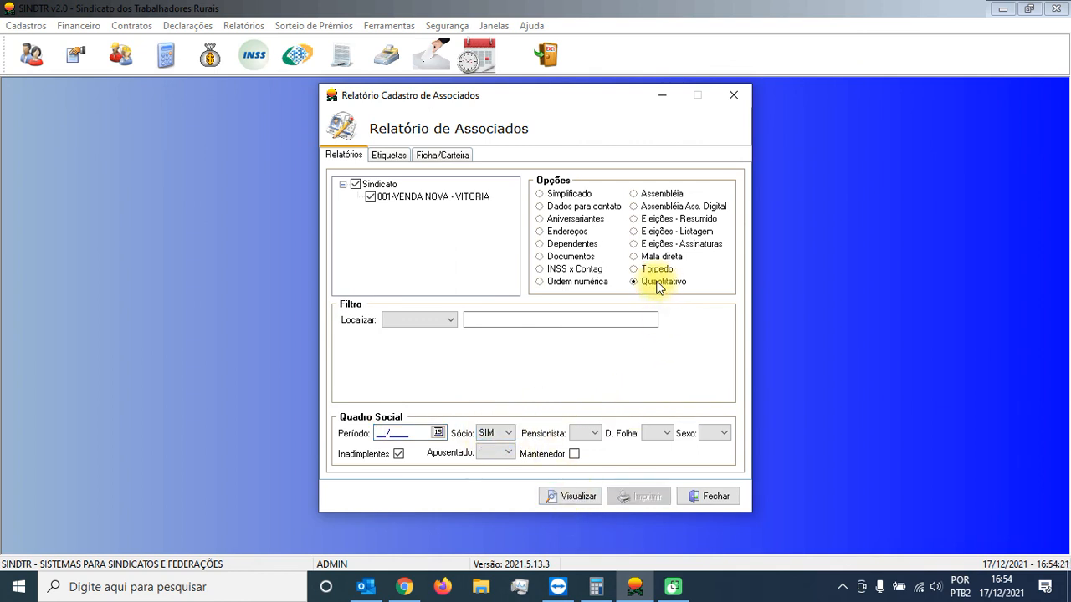
click(569, 498)
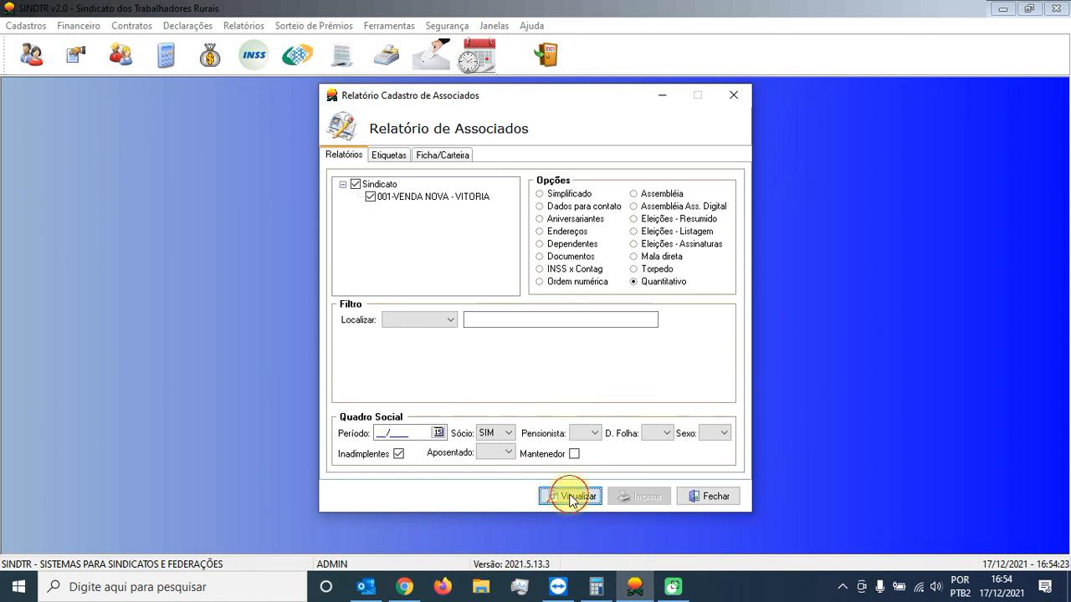
click(549, 346)
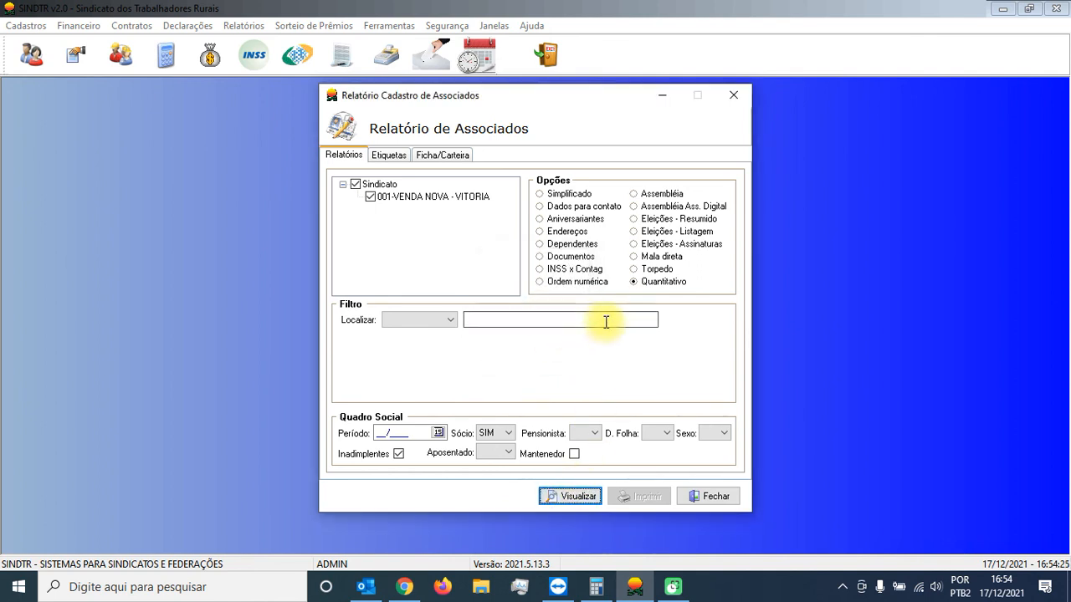
Step: Set the D. Folha filter to S, generate the Quantitativo total of defaulting associates and dismiss the result
click(664, 434)
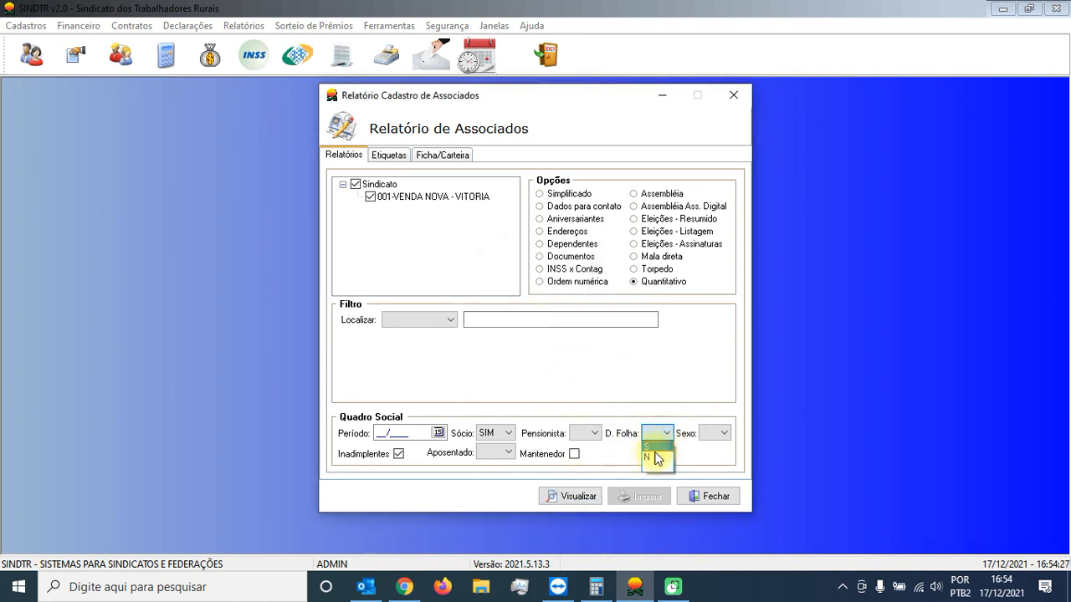
click(656, 452)
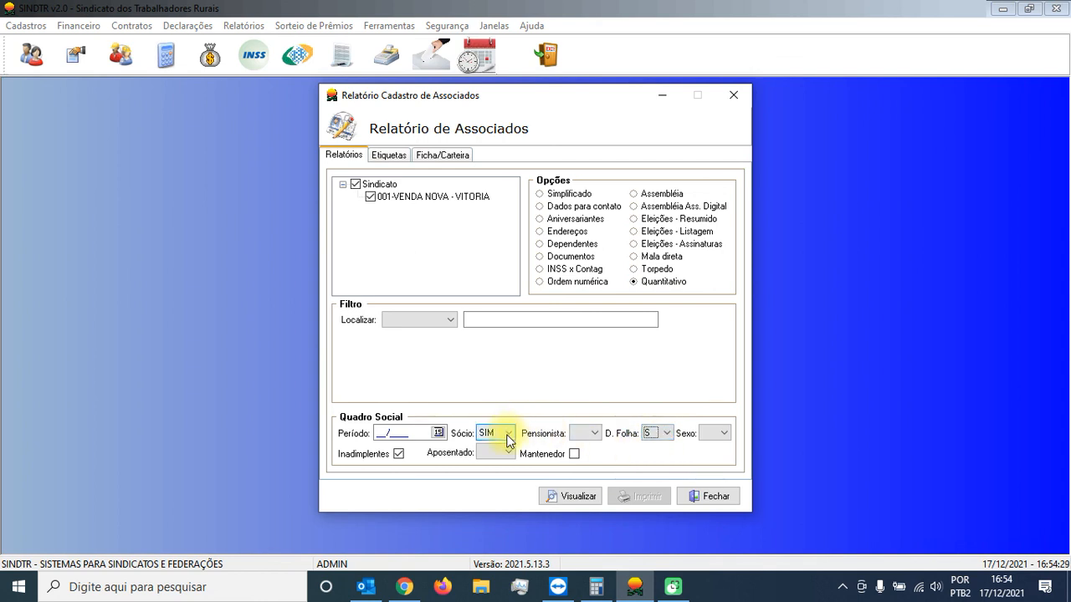
click(555, 496)
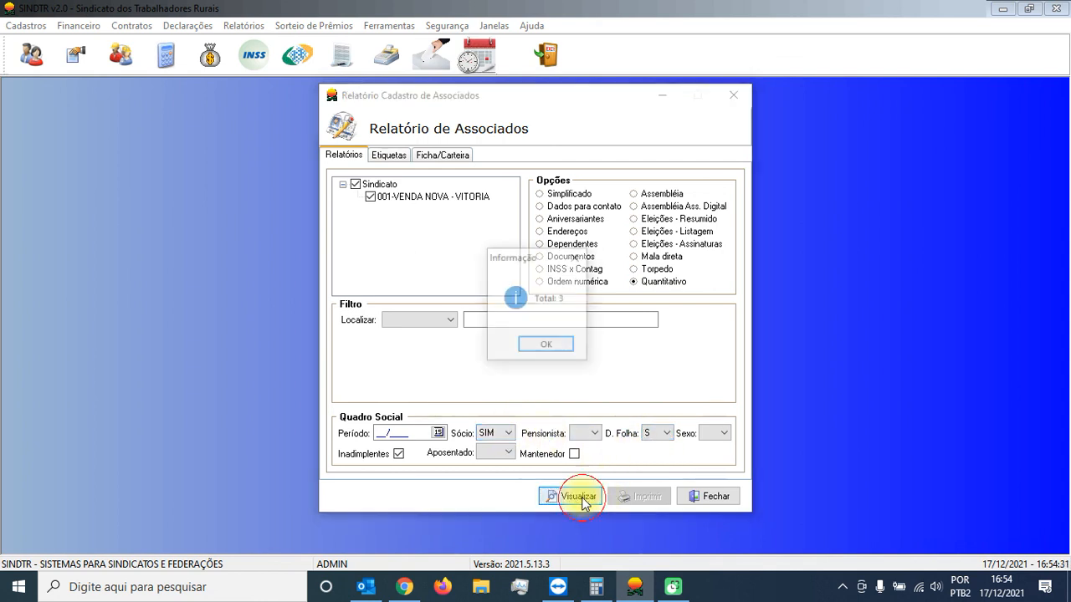
click(557, 345)
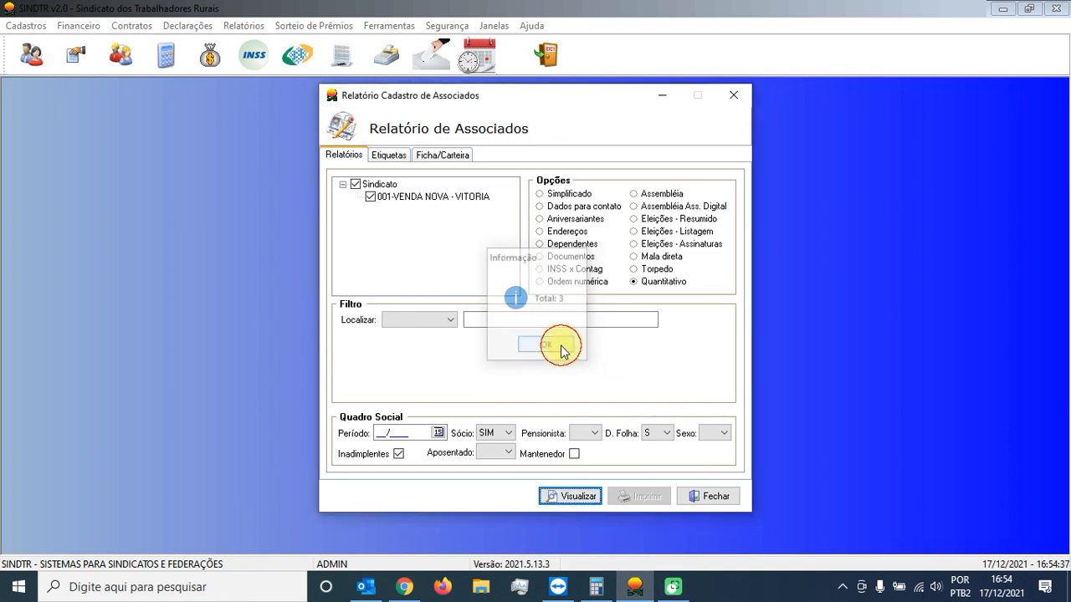
Step: Switch the D. Folha filter to N, generate the Quantitativo total again and dismiss the result
click(668, 435)
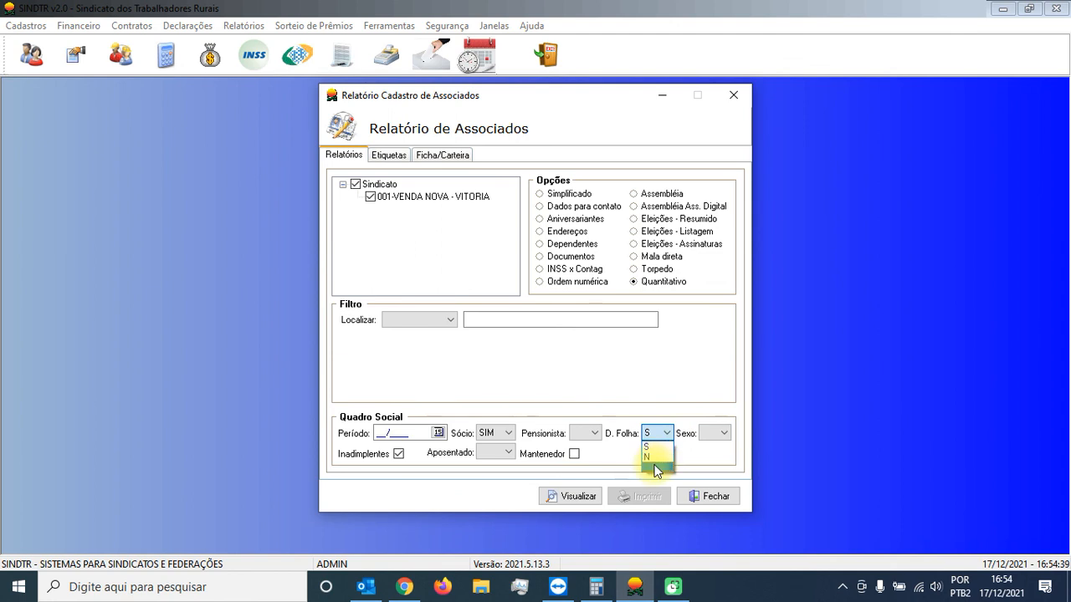
click(650, 456)
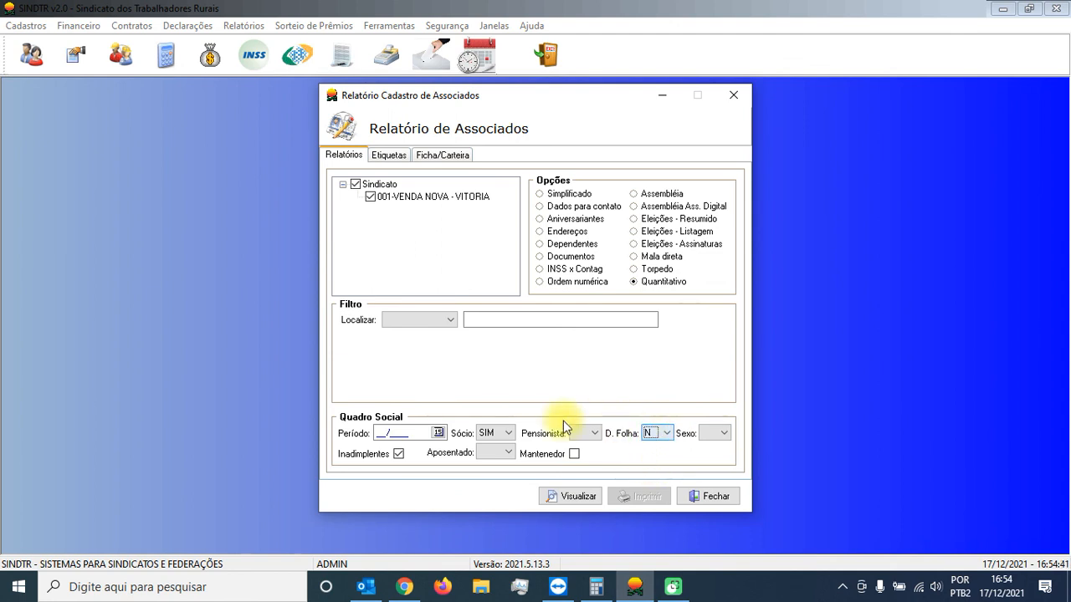
click(576, 496)
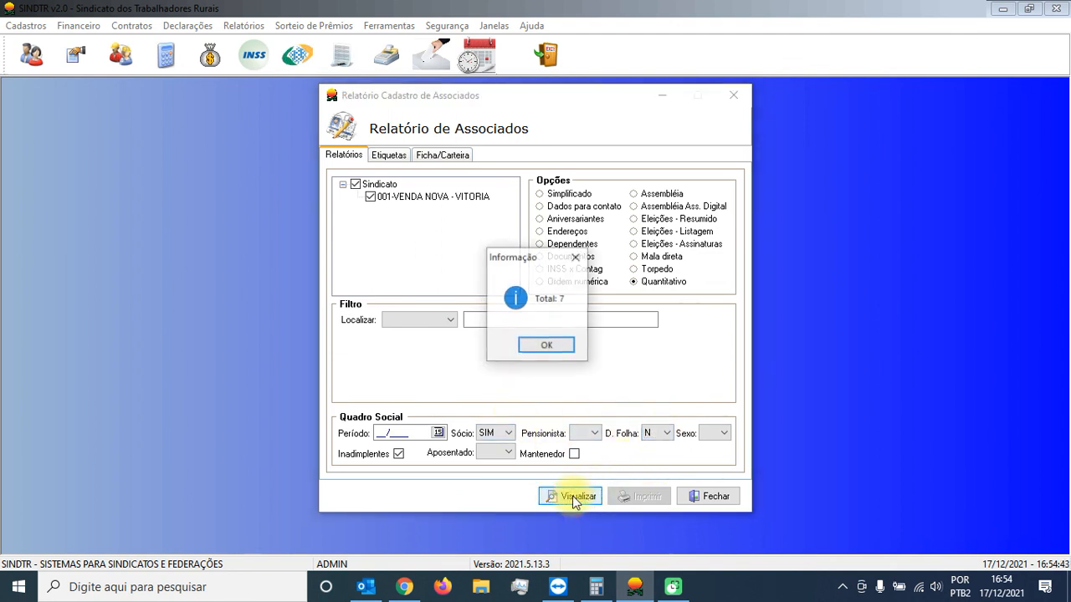
click(557, 348)
Step: Clear the D. Folha filter, set Pensionista to S, generate the Quantitativo total and dismiss the result
click(665, 434)
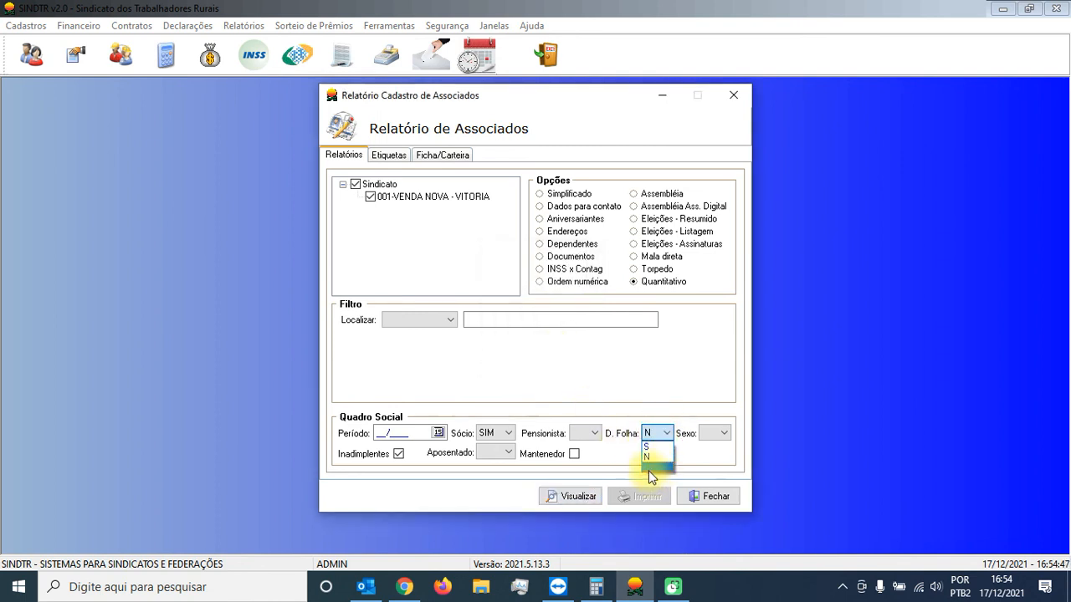
click(649, 469)
click(596, 433)
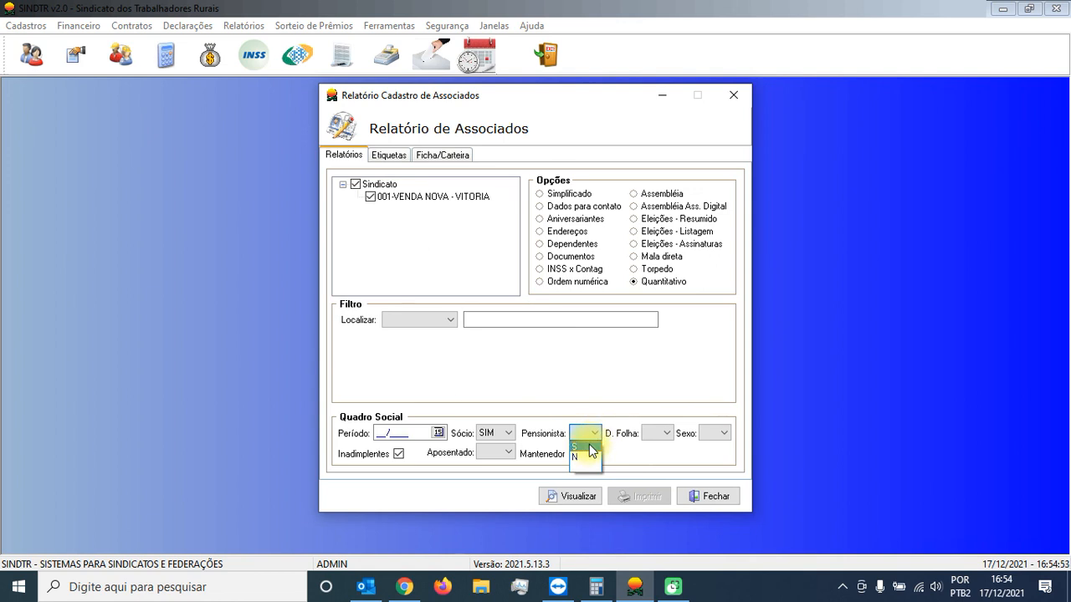
click(590, 447)
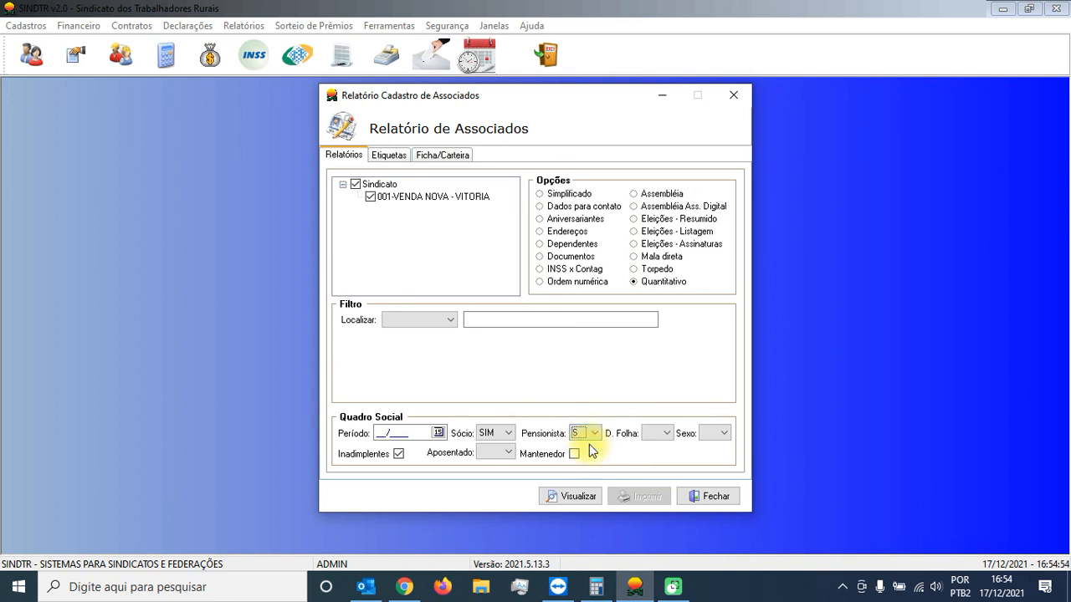
click(572, 496)
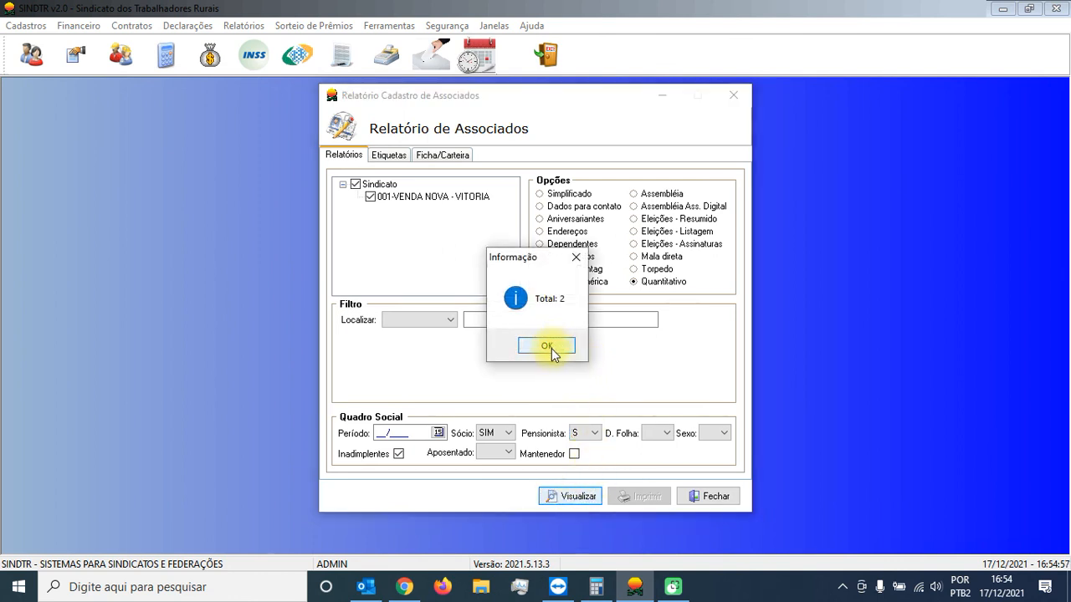
click(551, 345)
Step: Clear the Pensionista filter, set Aposentado to SIM, generate the Quantitativo total and dismiss the result
click(593, 432)
click(591, 466)
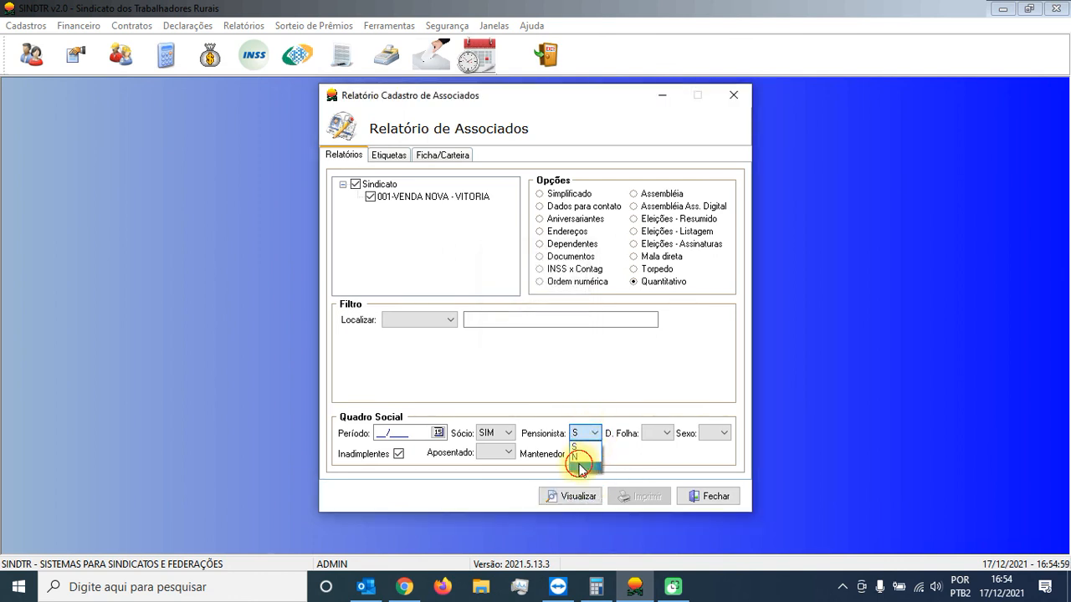
click(504, 452)
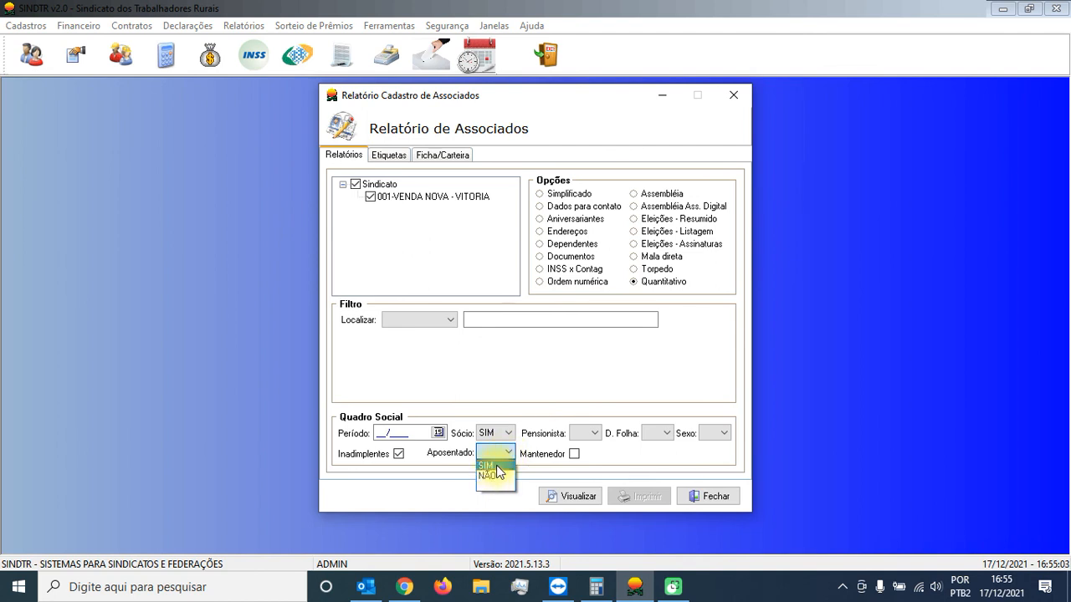
click(497, 466)
click(574, 497)
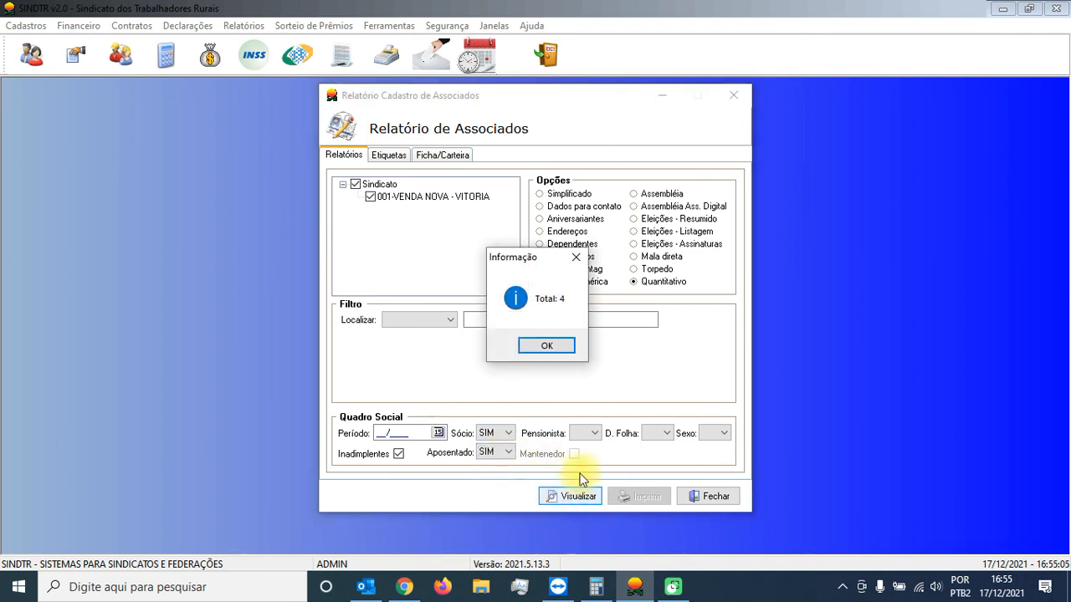
click(550, 346)
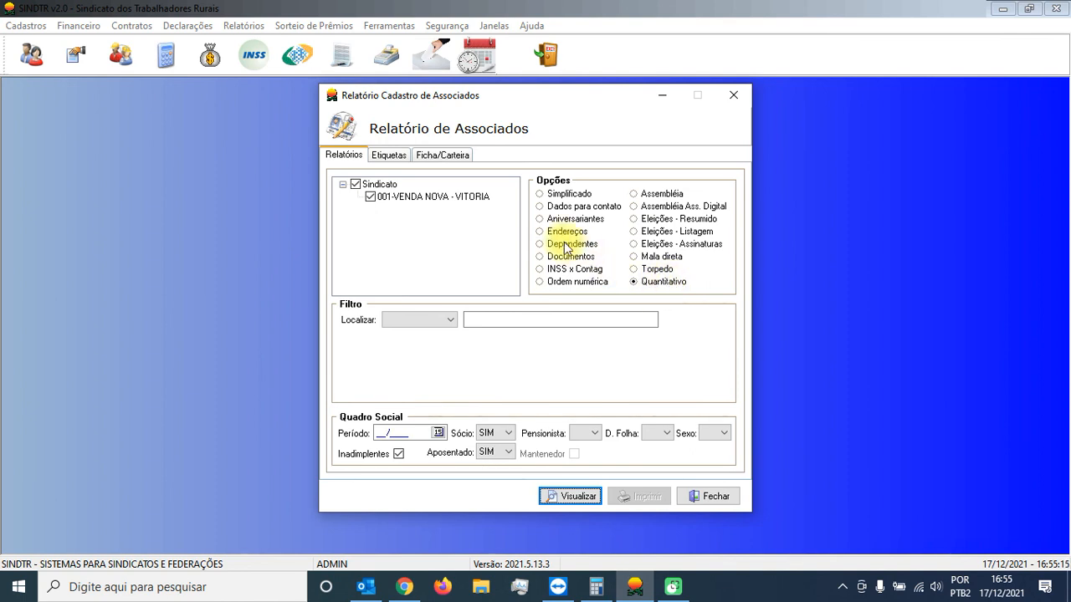
Step: Generate the Simplificado report of retired defaulting associates sorted by name, preview its printout, and close both
click(569, 197)
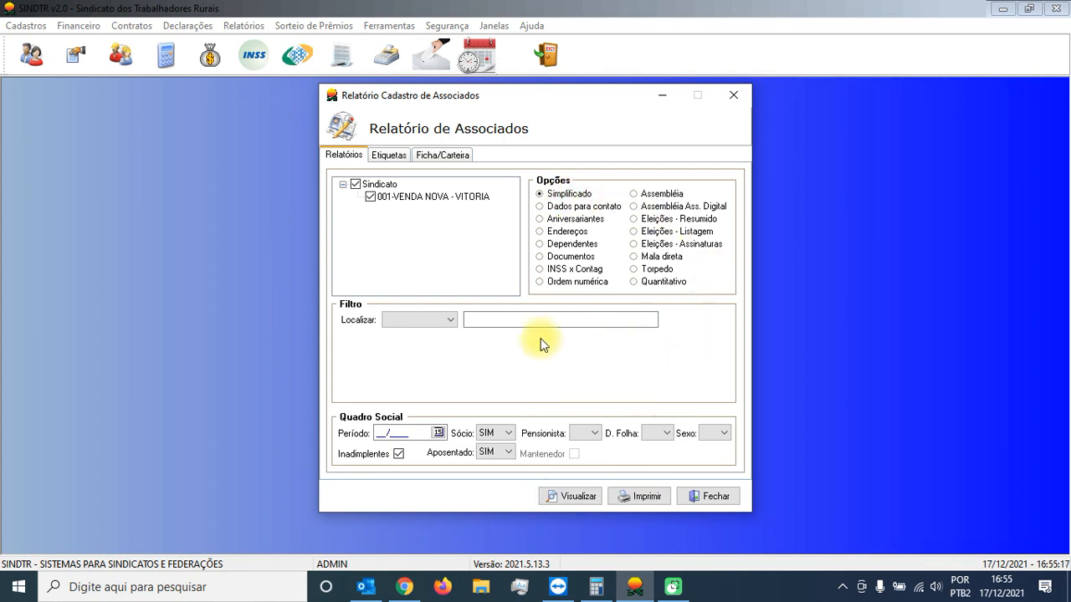
click(578, 497)
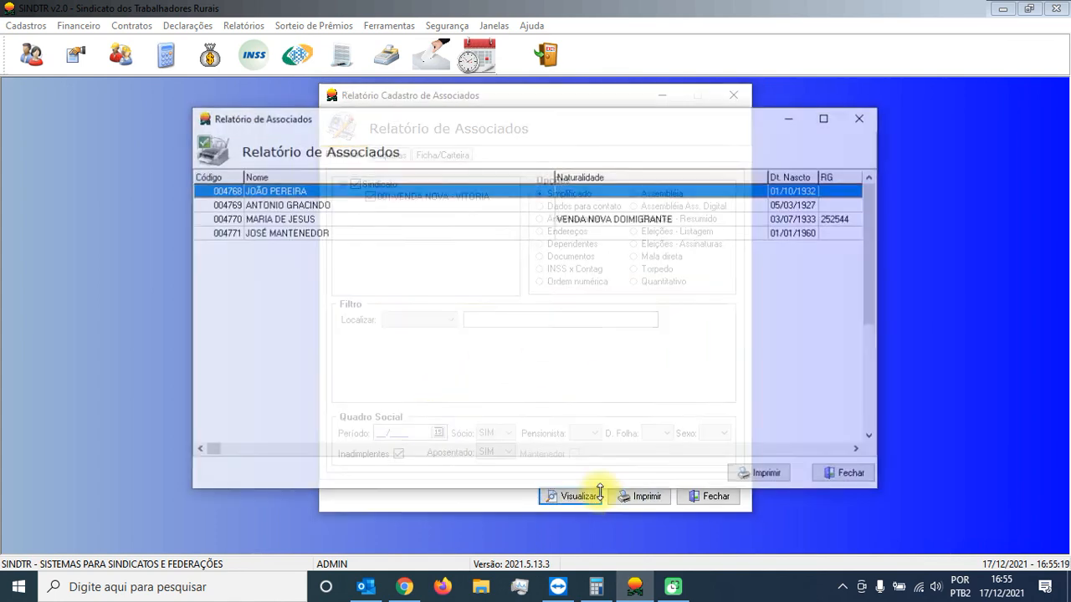
click(339, 176)
click(758, 474)
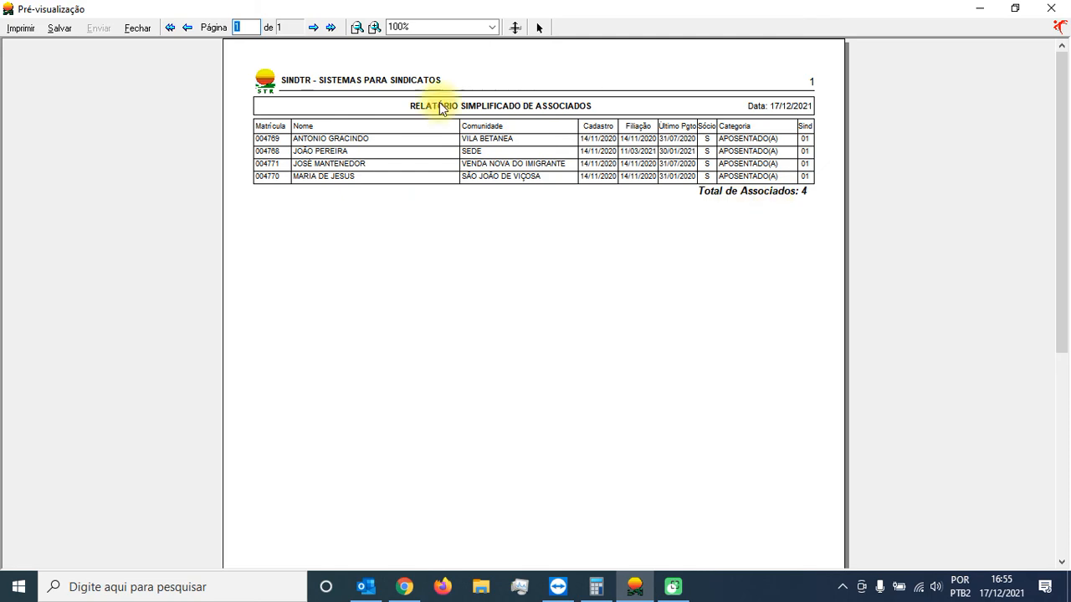
click(138, 27)
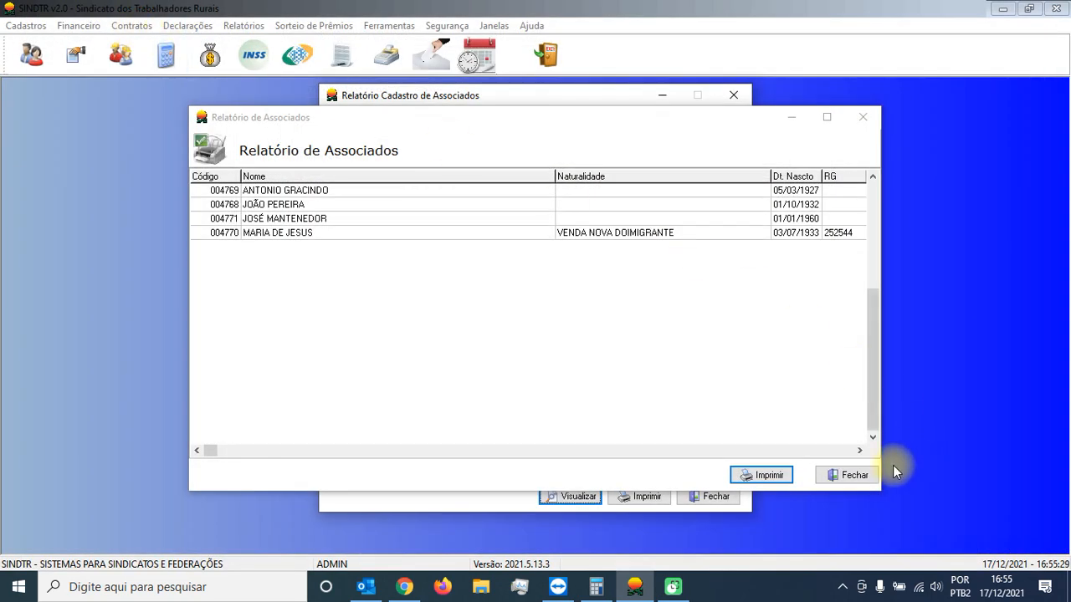
click(854, 474)
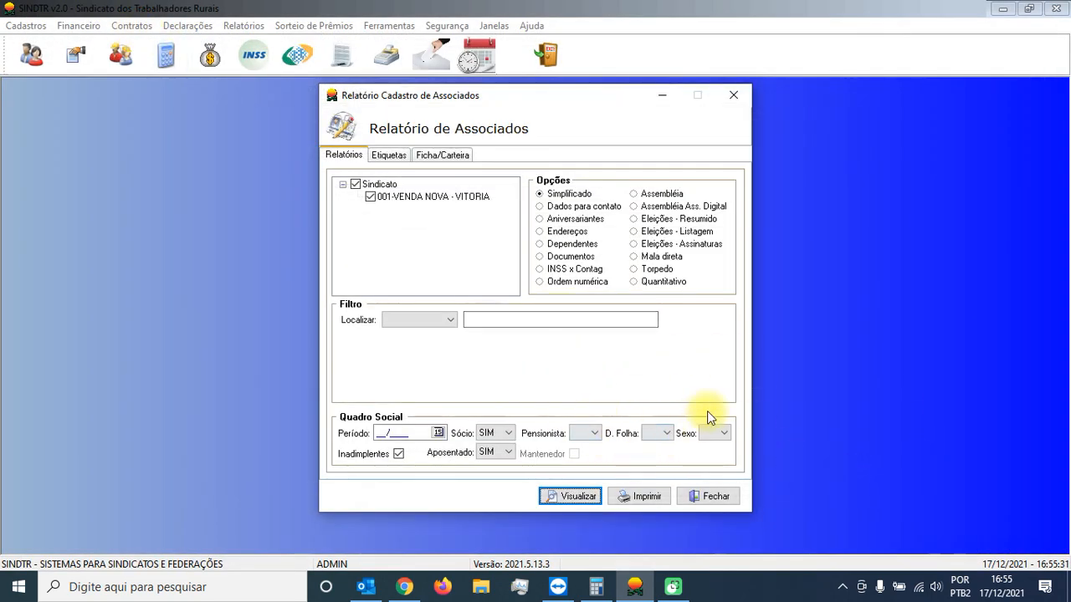